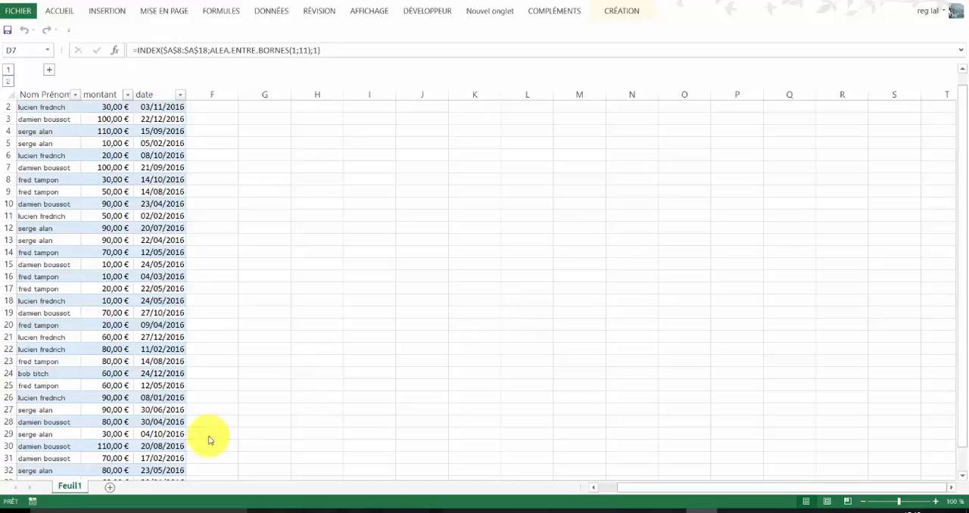
# - Create a pivot table from Tableau1, starting from a cell inside the source table, and place it on a new worksheet
pyautogui.scroll(1, 165, 393)
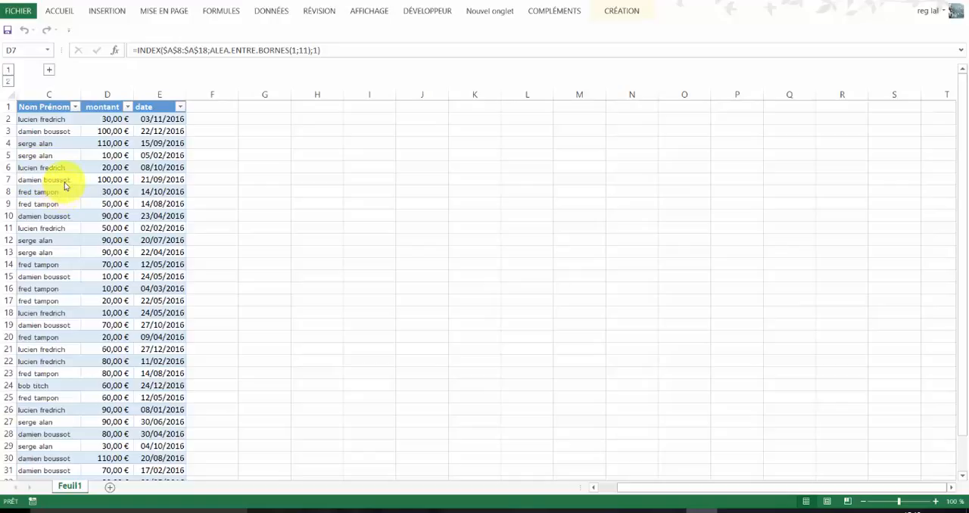
pyautogui.click(45, 212)
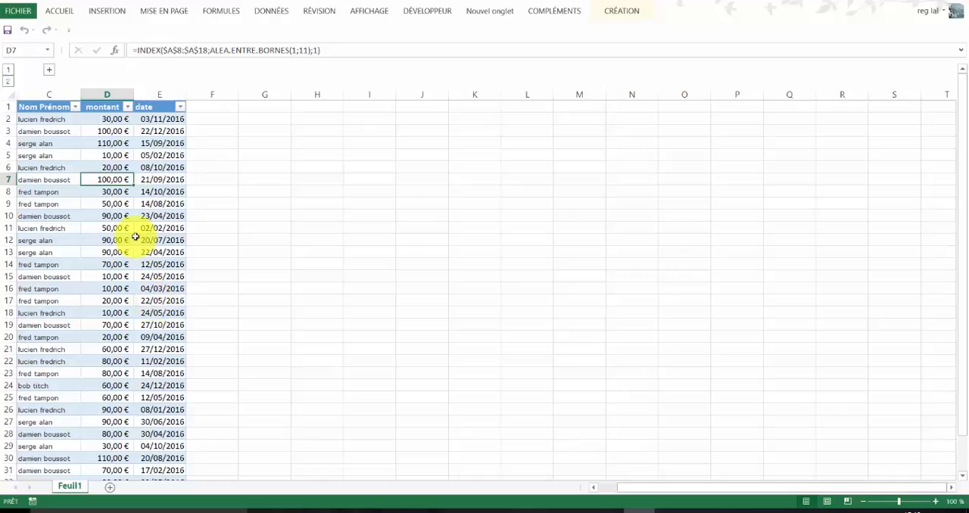
pyautogui.click(60, 157)
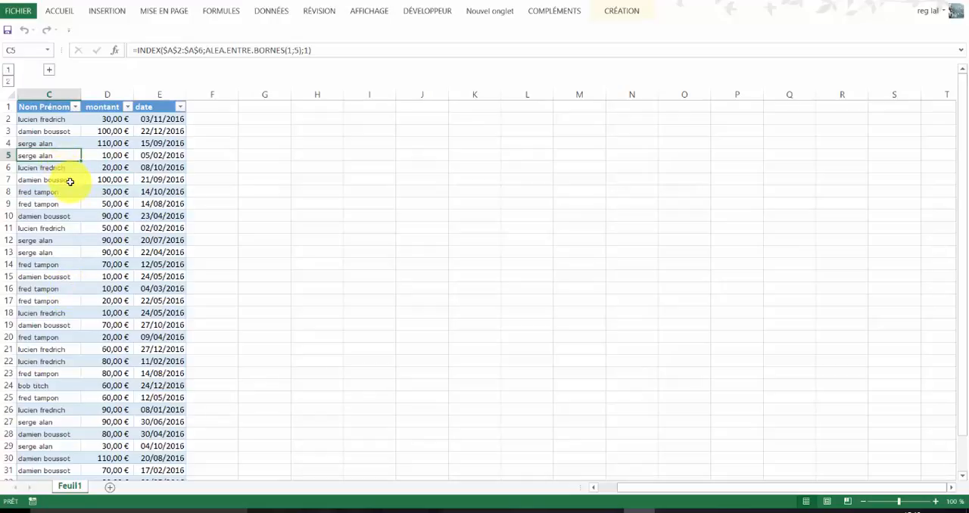
pyautogui.click(115, 156)
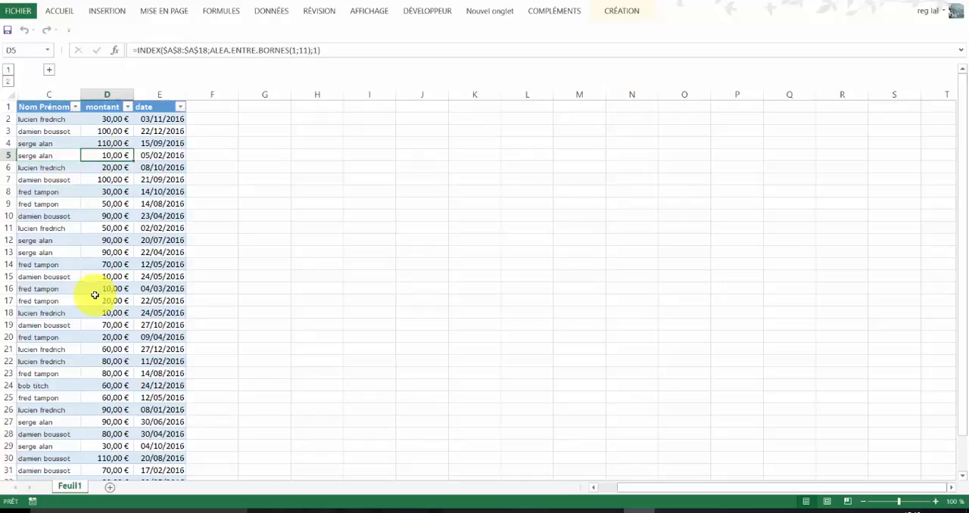
pyautogui.click(169, 156)
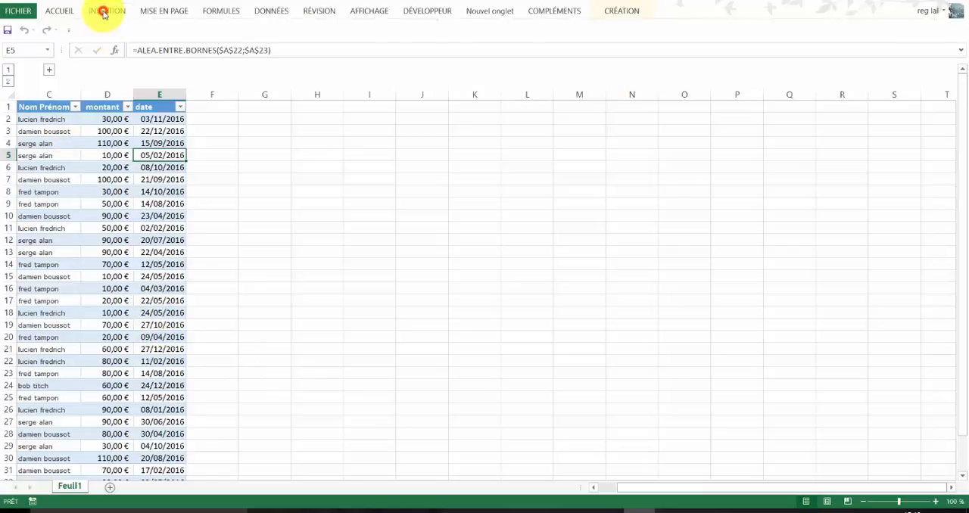
pyautogui.click(104, 14)
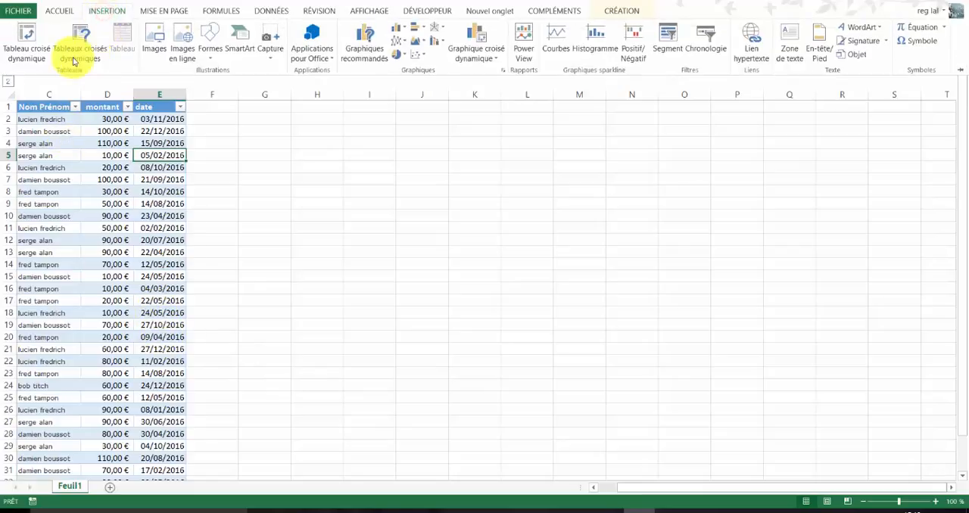
pyautogui.click(32, 48)
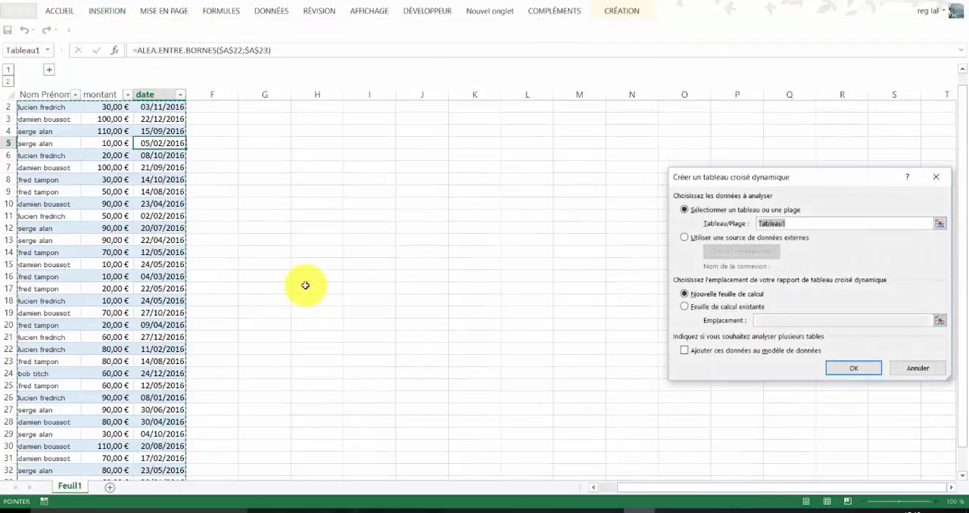
pyautogui.click(852, 368)
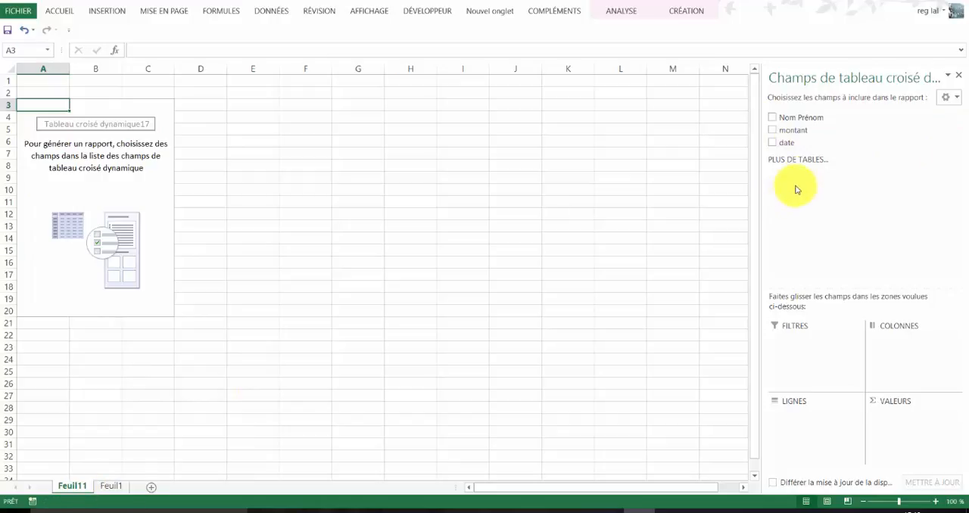
# - Summarize montant by Nom Prénom in the new pivot table and give the sums the Monétaire format in euros with two decimals
pyautogui.click(772, 119)
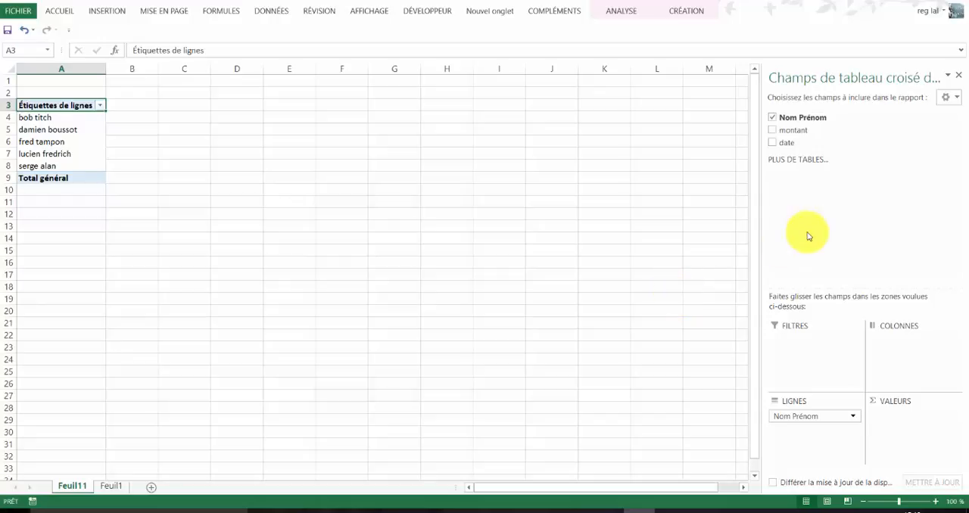
pyautogui.click(773, 131)
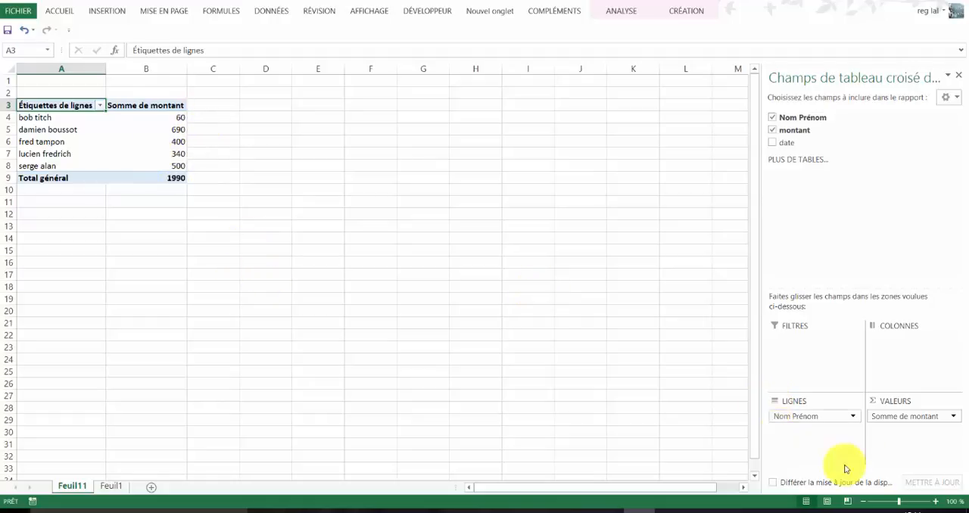
pyautogui.click(915, 418)
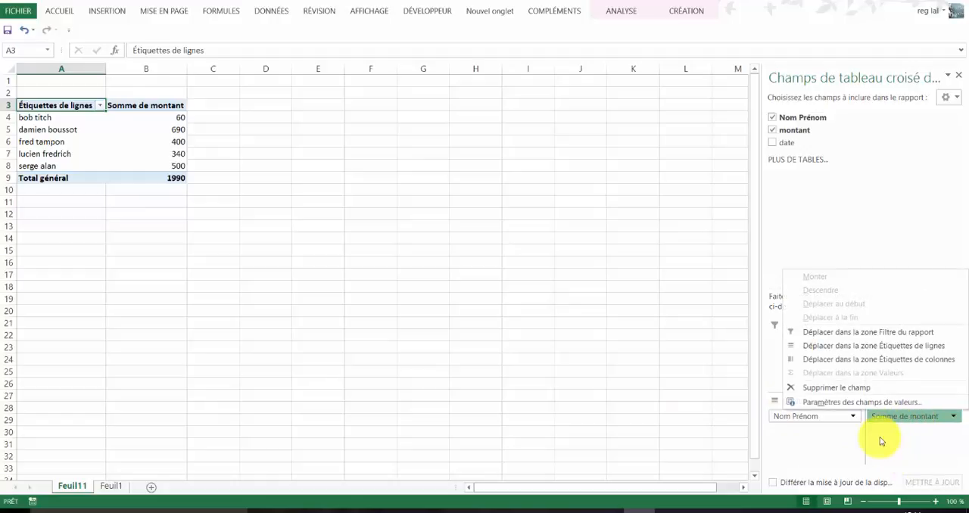
pyautogui.click(833, 402)
pyautogui.click(712, 367)
pyautogui.click(639, 199)
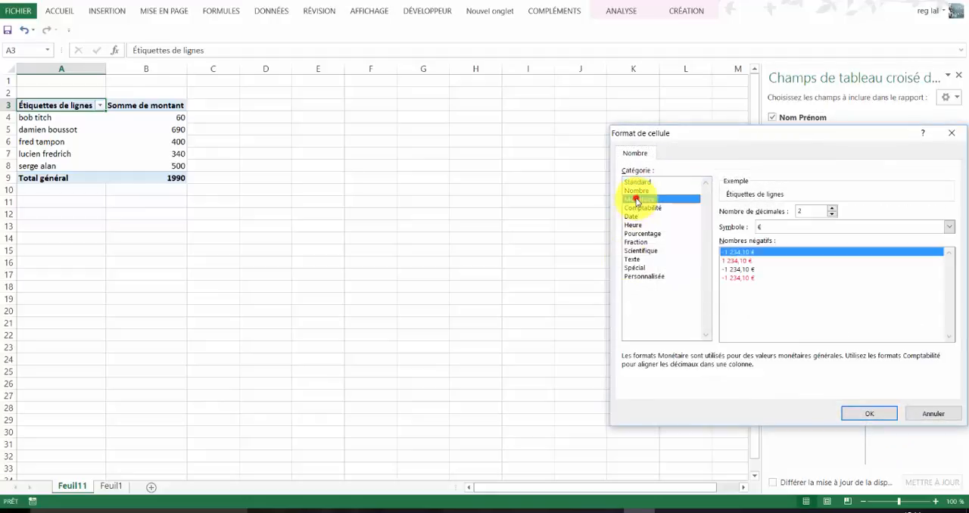
pyautogui.click(870, 414)
pyautogui.click(856, 364)
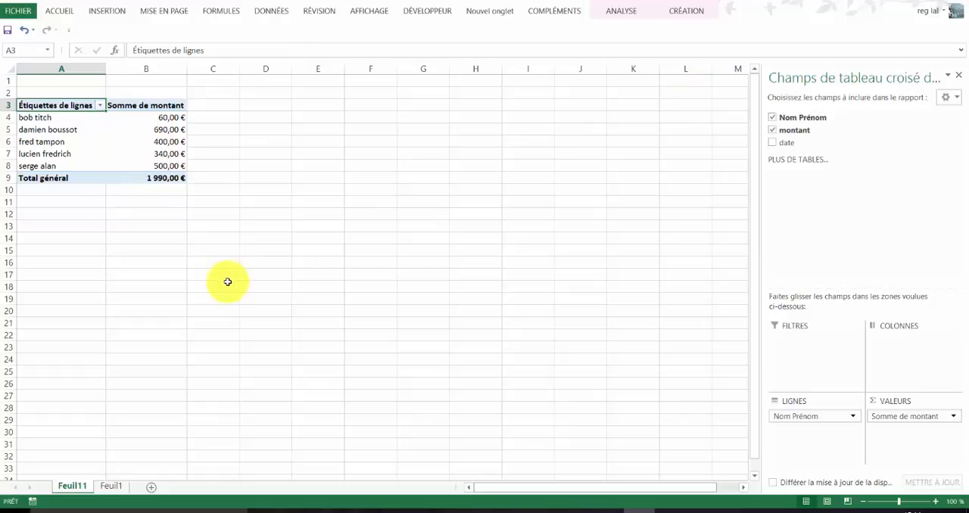
# - Create a second pivot table from Tableau1 on Feuil1 and place it at cell C3 of the existing sheet Feuil11
pyautogui.click(110, 487)
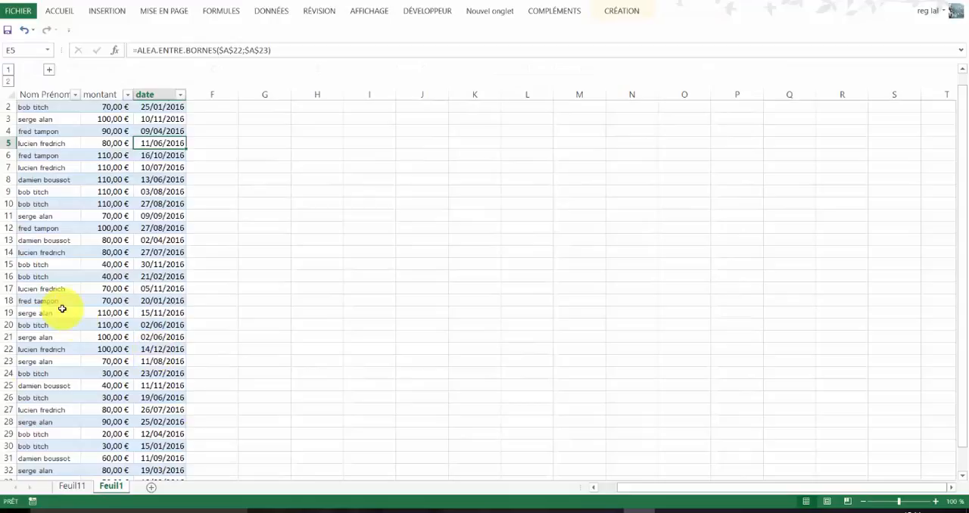
pyautogui.click(107, 11)
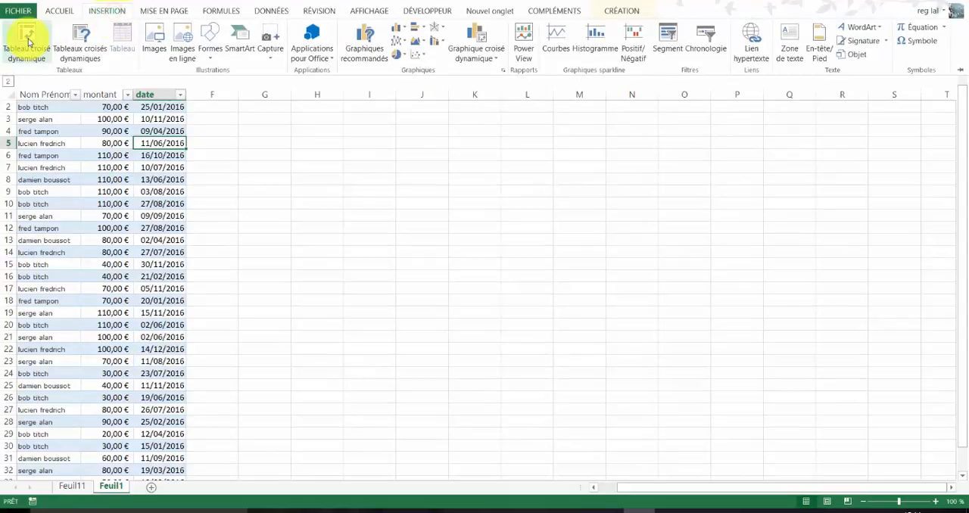
pyautogui.click(27, 37)
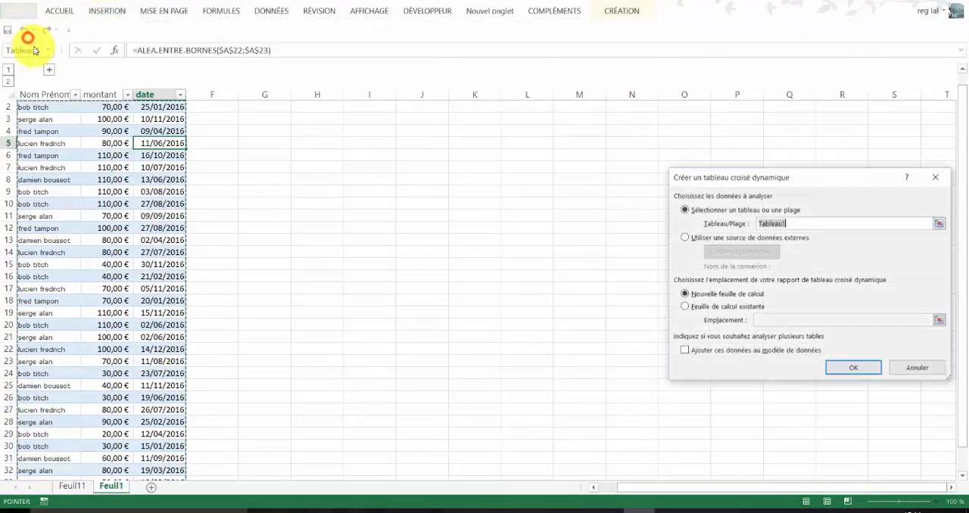
pyautogui.click(684, 308)
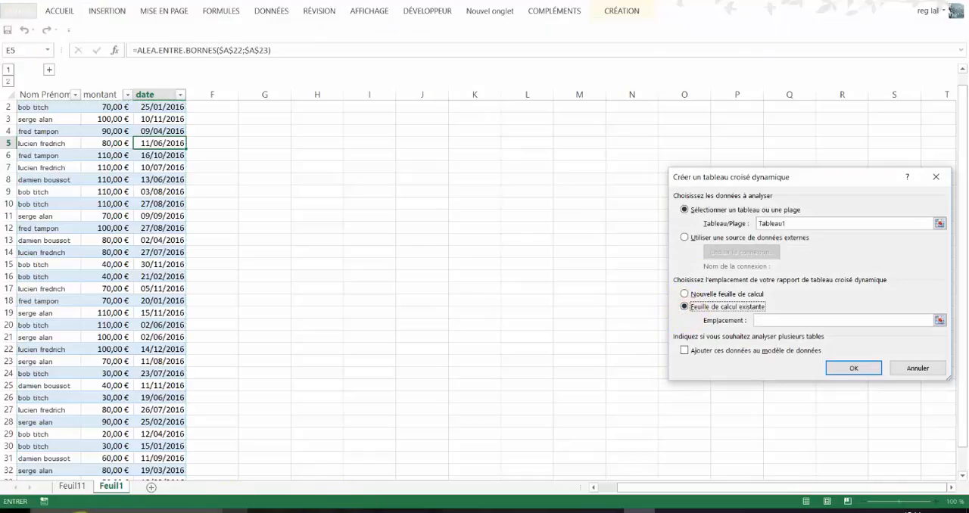
pyautogui.click(68, 486)
pyautogui.click(213, 105)
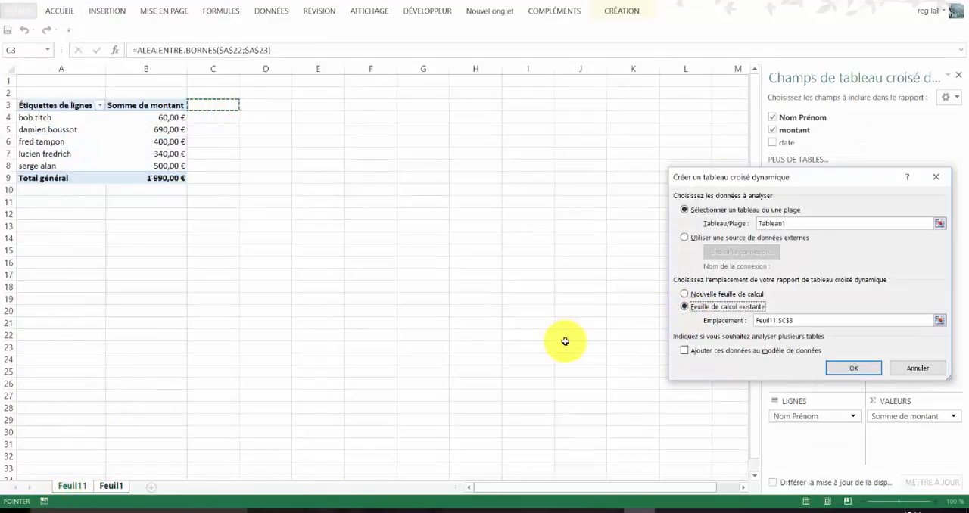
pyautogui.click(854, 370)
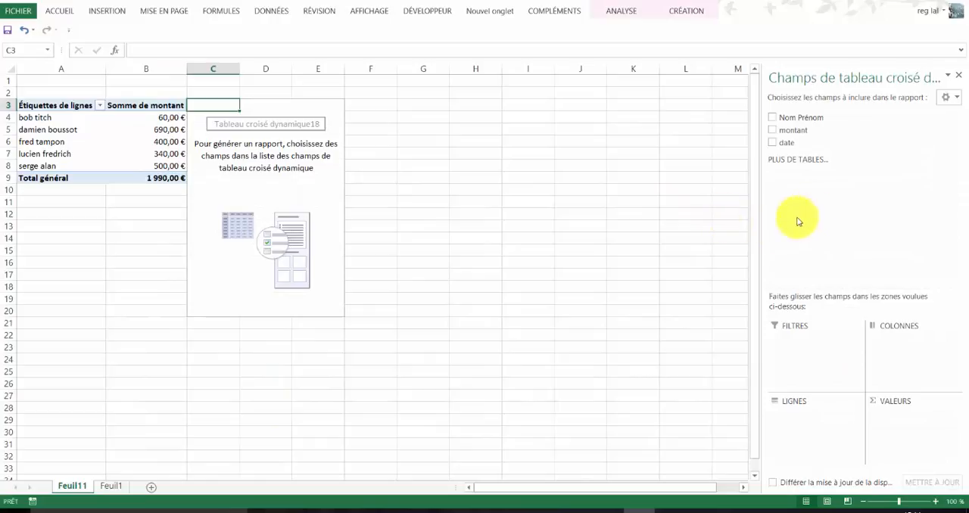
# - Set Nom Prénom as the second pivot table's row field and place date in its values area
pyautogui.click(774, 117)
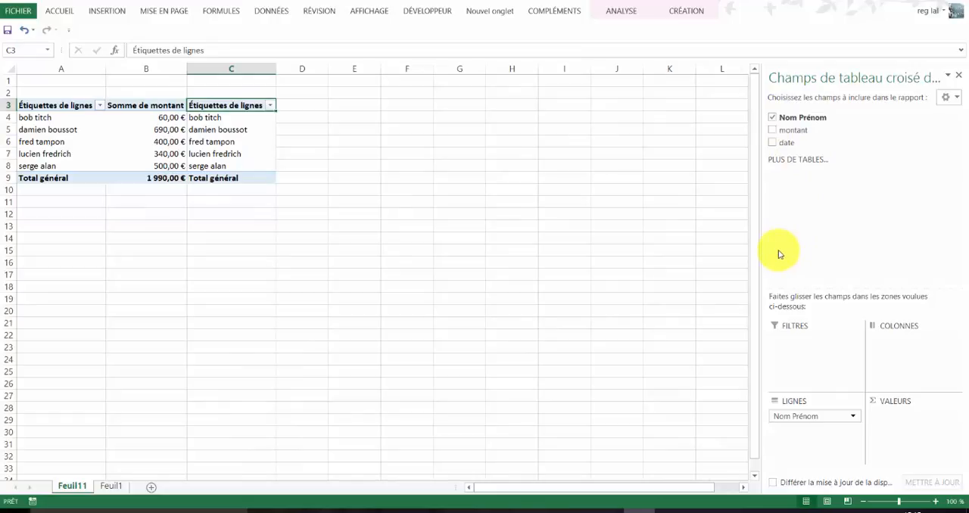
pyautogui.click(774, 143)
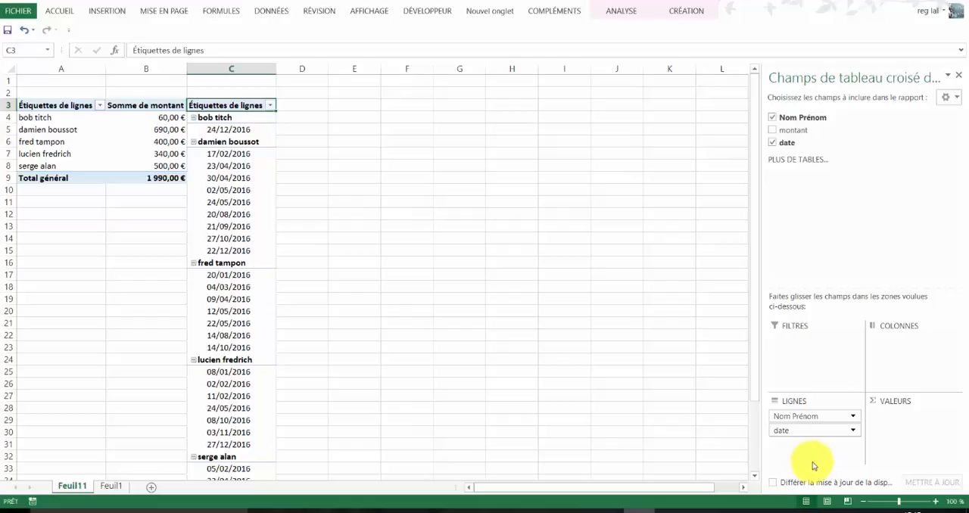
pyautogui.click(810, 431)
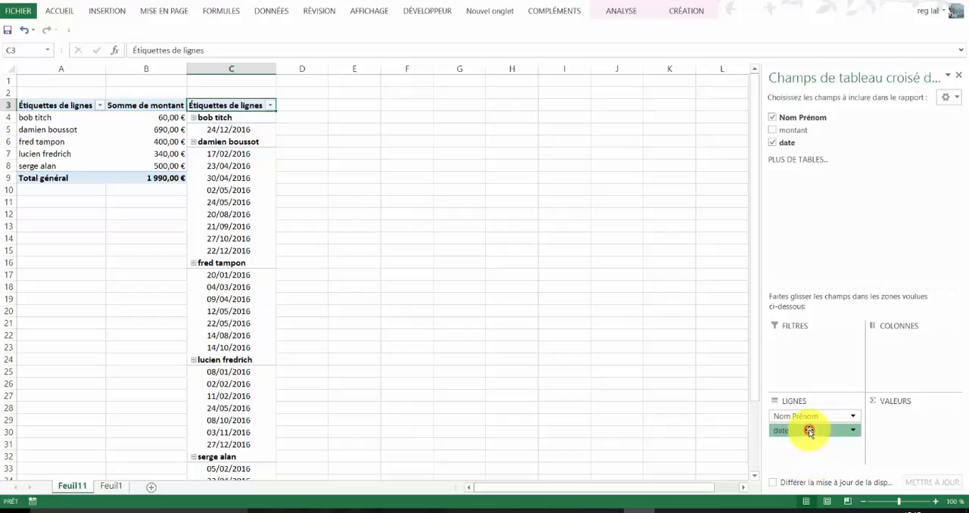
pyautogui.moveTo(812, 432); pyautogui.dragTo(931, 425)
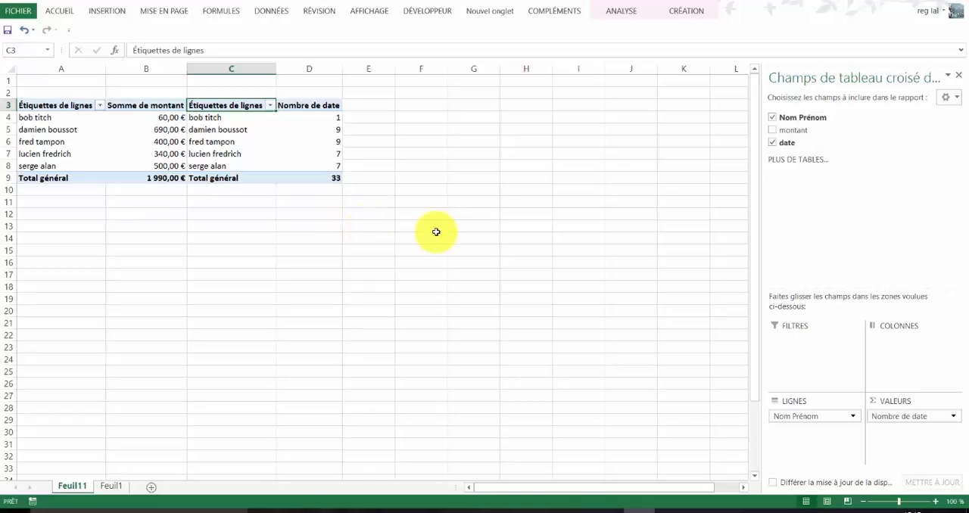
# - Create a third pivot table from Tableau1 on Feuil1 and place it at cell E3 of the existing sheet Feuil11
pyautogui.click(111, 487)
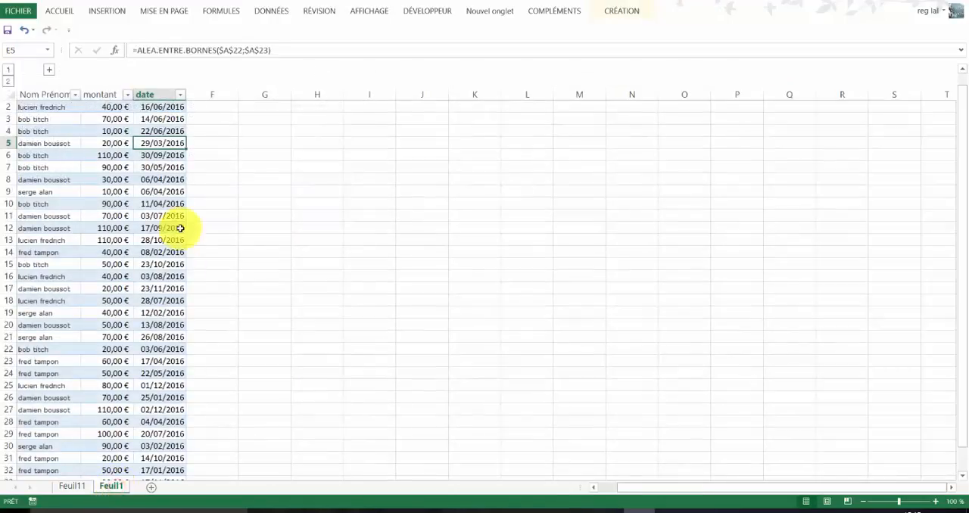
pyautogui.click(106, 10)
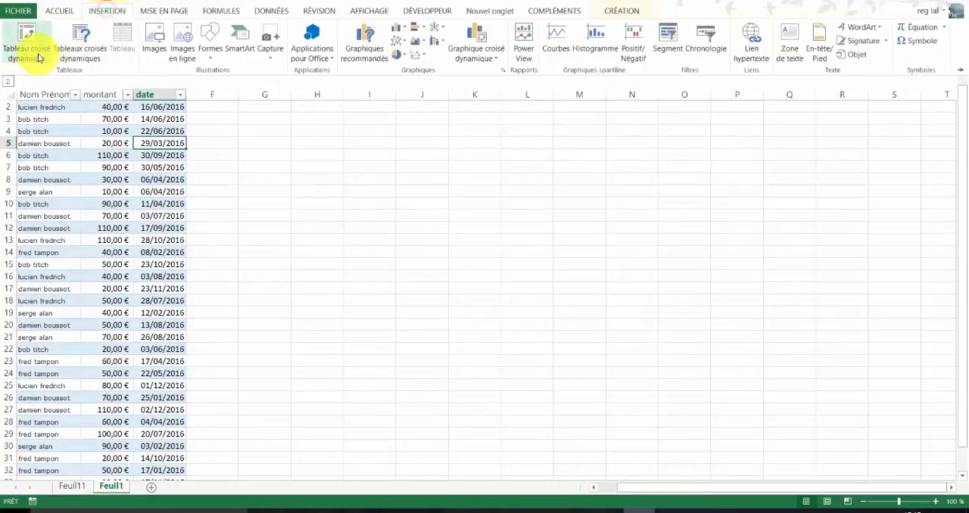
pyautogui.click(27, 38)
pyautogui.click(684, 307)
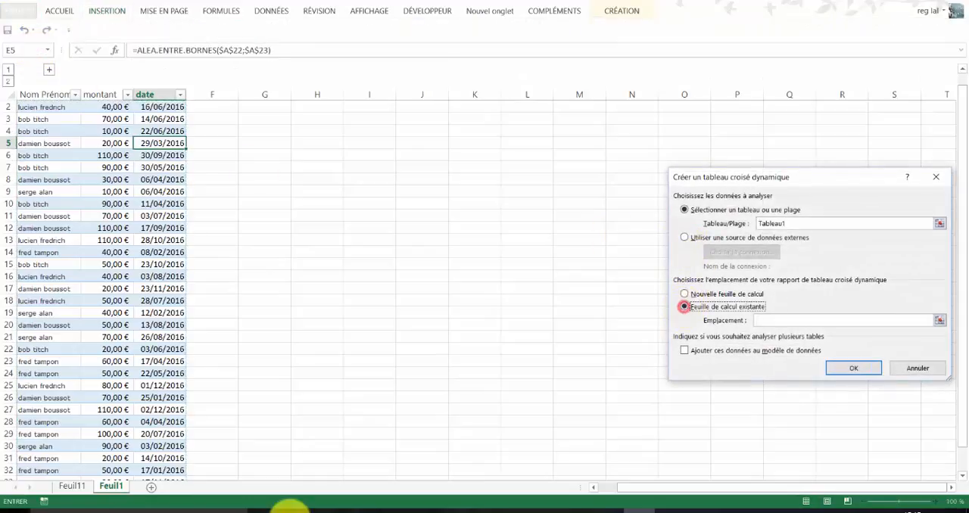
pyautogui.click(72, 486)
pyautogui.click(378, 107)
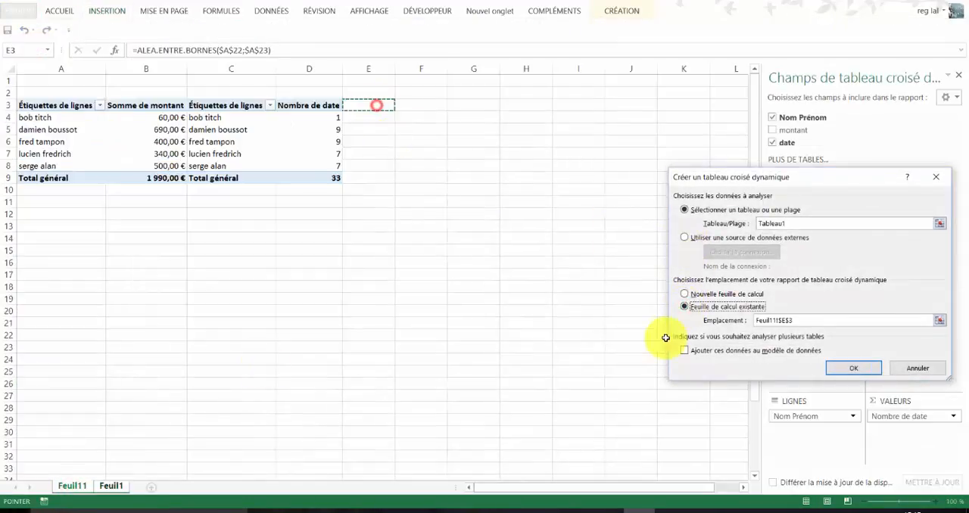
pyautogui.click(856, 369)
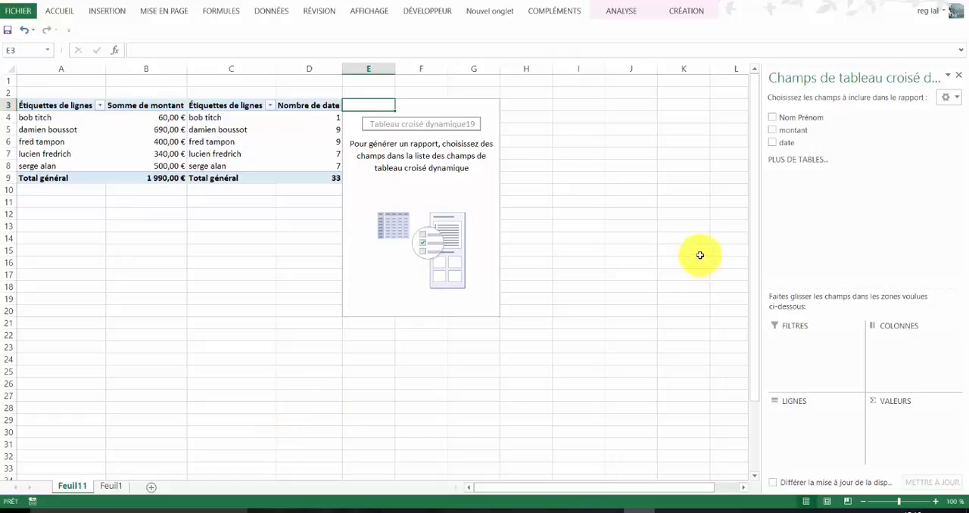
# - Summarize montant by date in the third pivot table and give the sums the Monétaire format in euros with two decimals
pyautogui.click(773, 131)
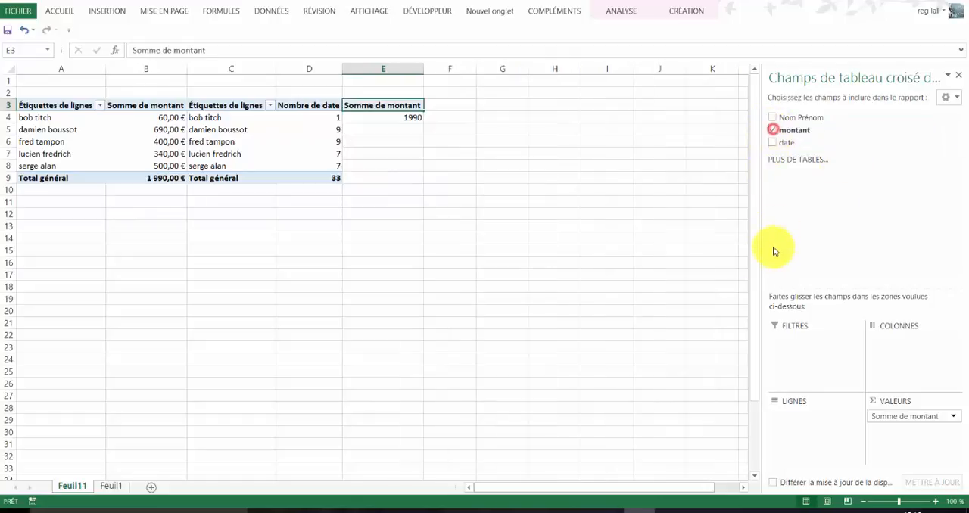
pyautogui.click(773, 142)
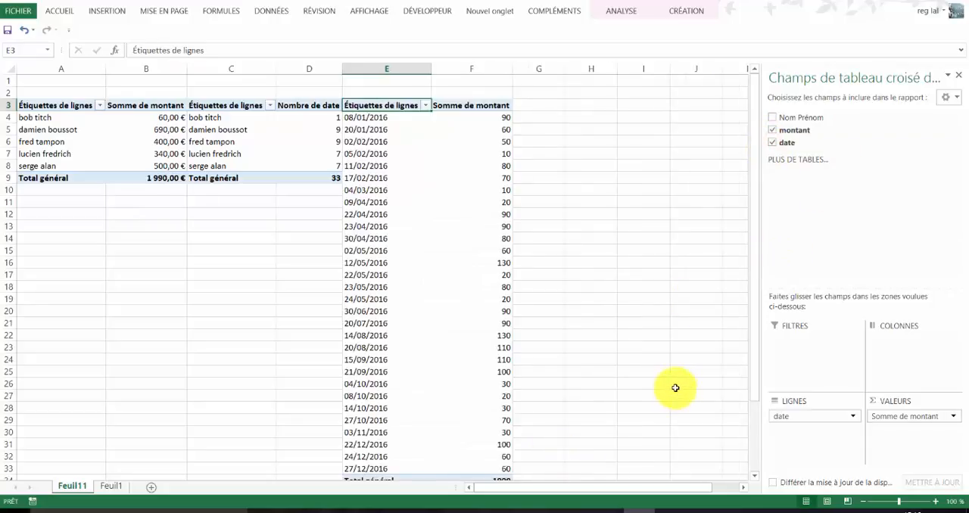
pyautogui.click(913, 418)
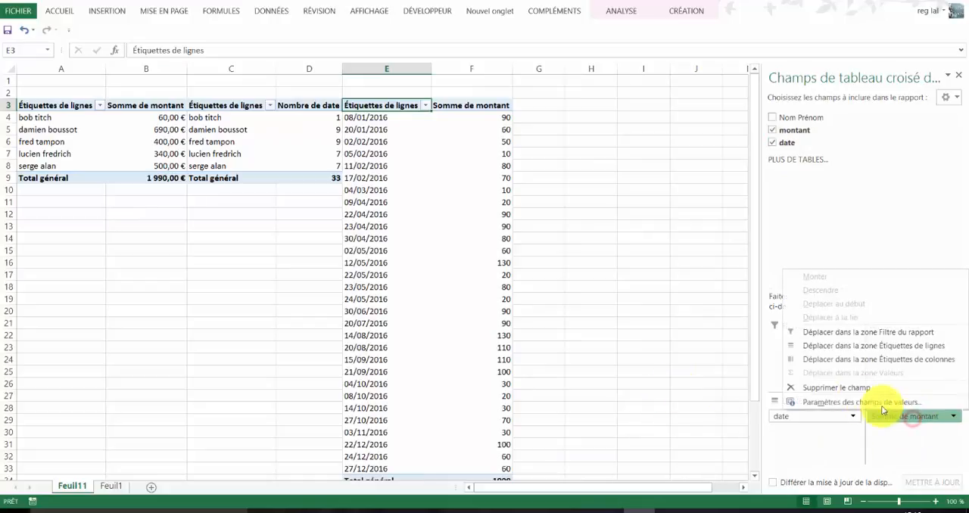
pyautogui.click(840, 402)
pyautogui.click(716, 368)
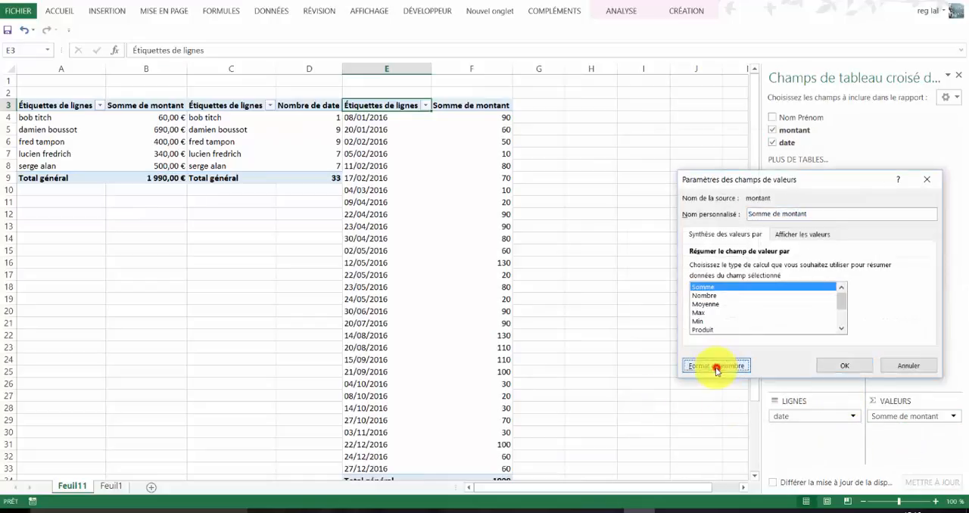
pyautogui.click(639, 199)
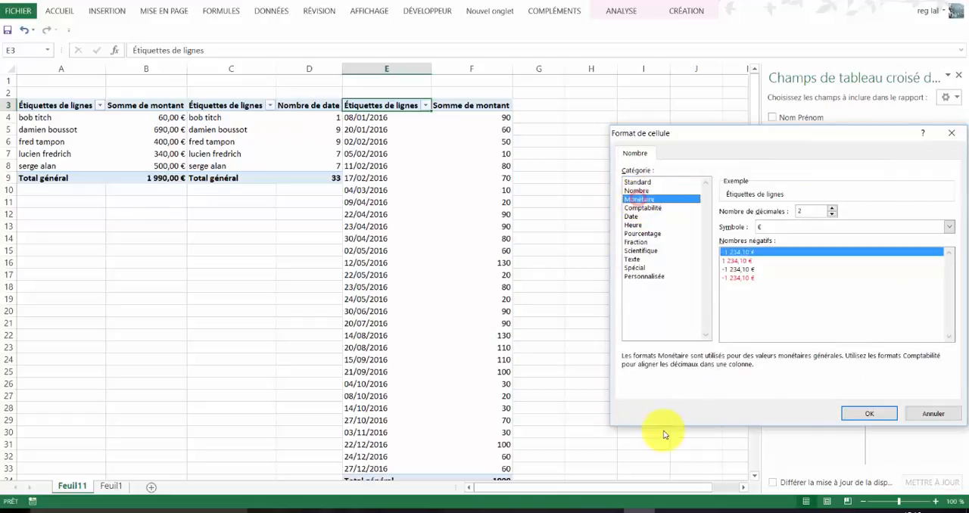
pyautogui.click(870, 413)
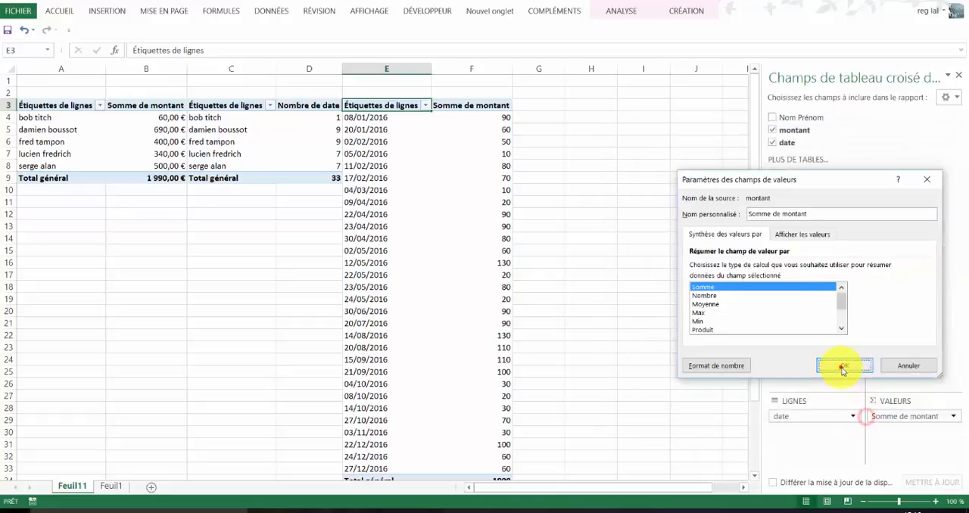
pyautogui.click(852, 431)
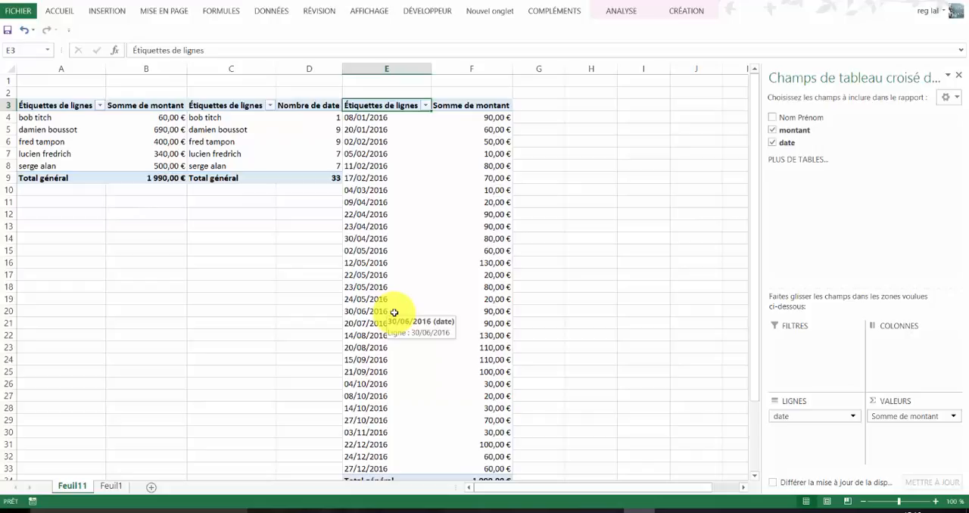
# - Group the row dates of the third pivot table by Mois, keeping the automatic start and end dates
pyautogui.click(370, 250)
pyautogui.click(380, 227)
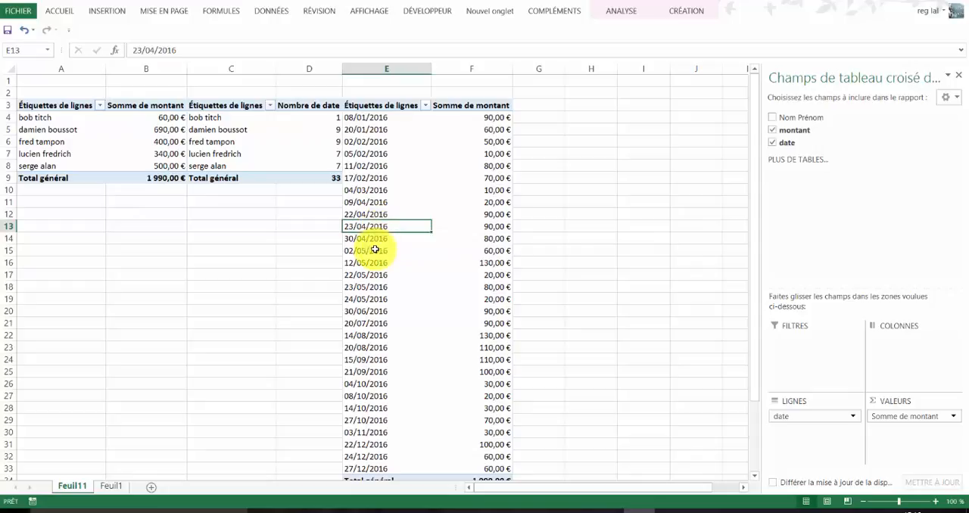
pyautogui.rightClick(372, 227)
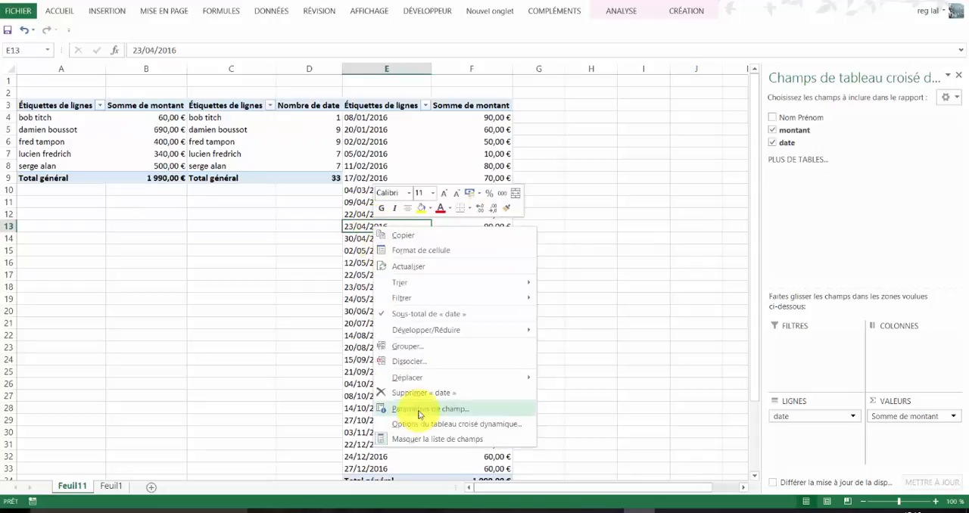
pyautogui.click(399, 349)
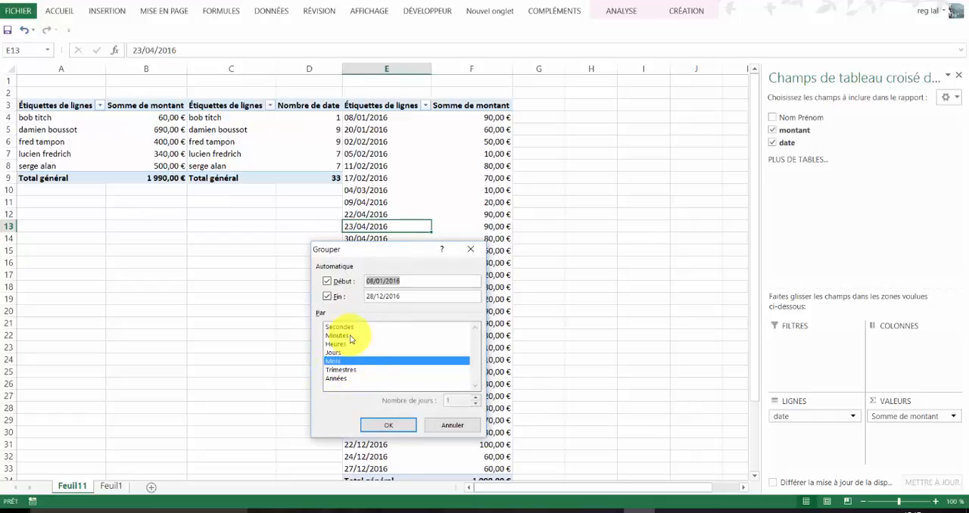
pyautogui.click(376, 428)
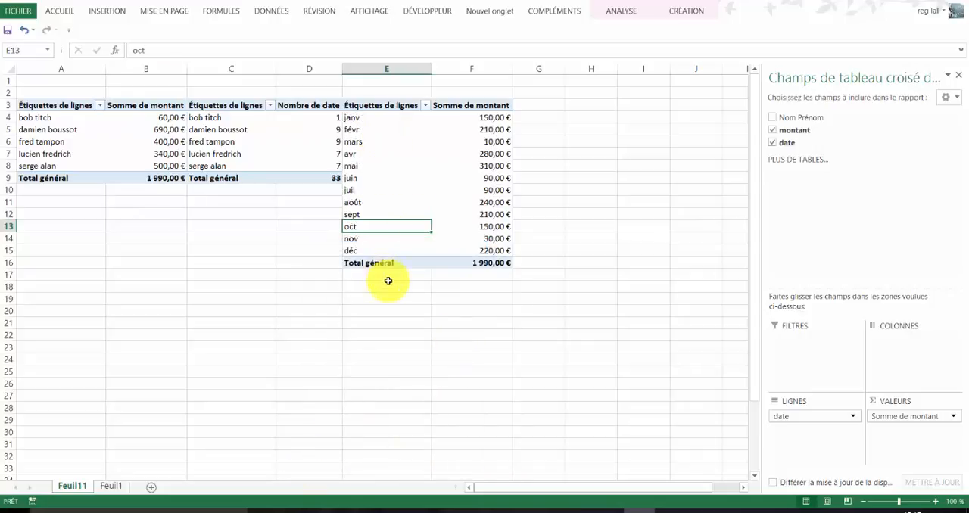
# - Close the pivot table field list to free up space on the Feuil11 sheet
pyautogui.click(350, 118)
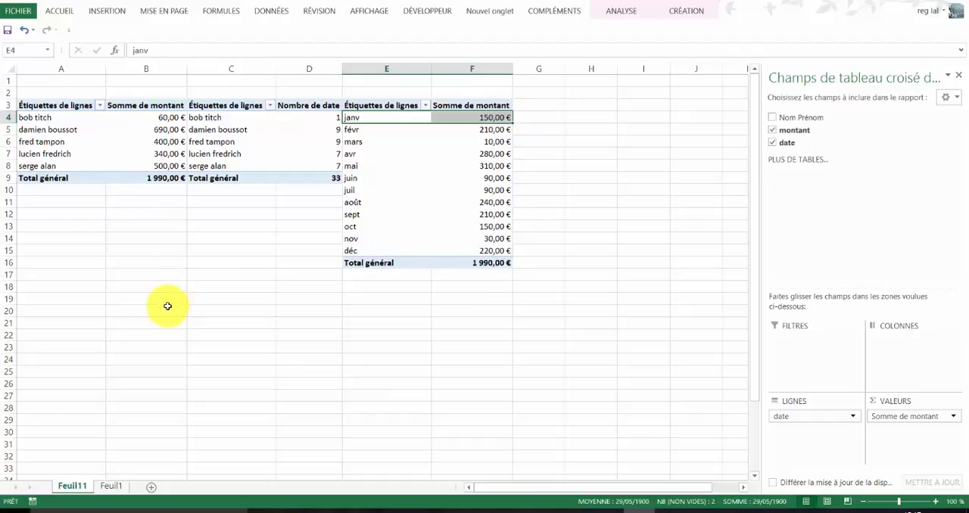
pyautogui.click(958, 80)
pyautogui.click(385, 335)
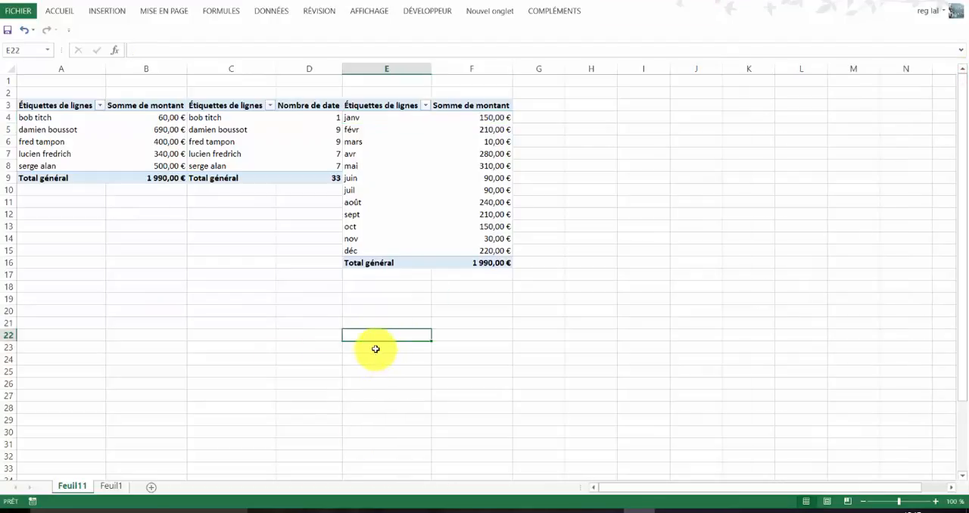
pyautogui.click(222, 149)
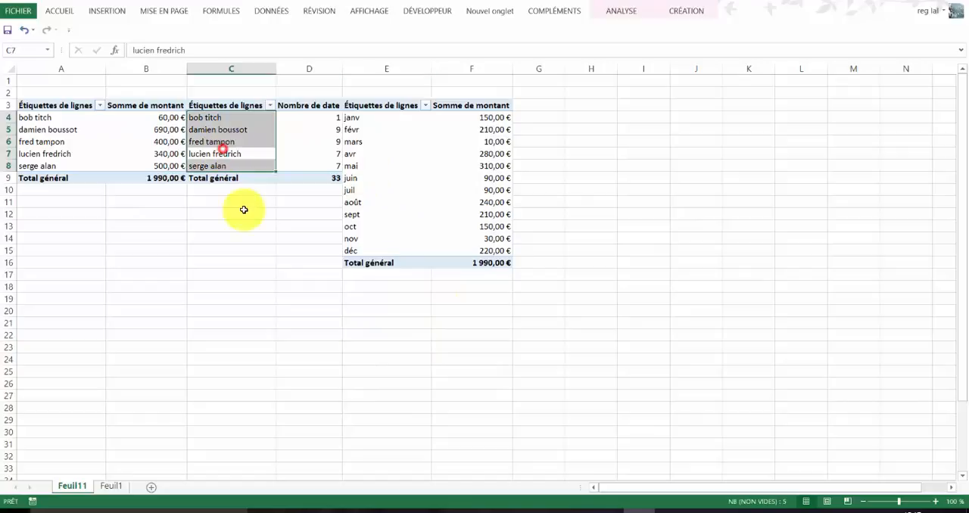
pyautogui.click(321, 278)
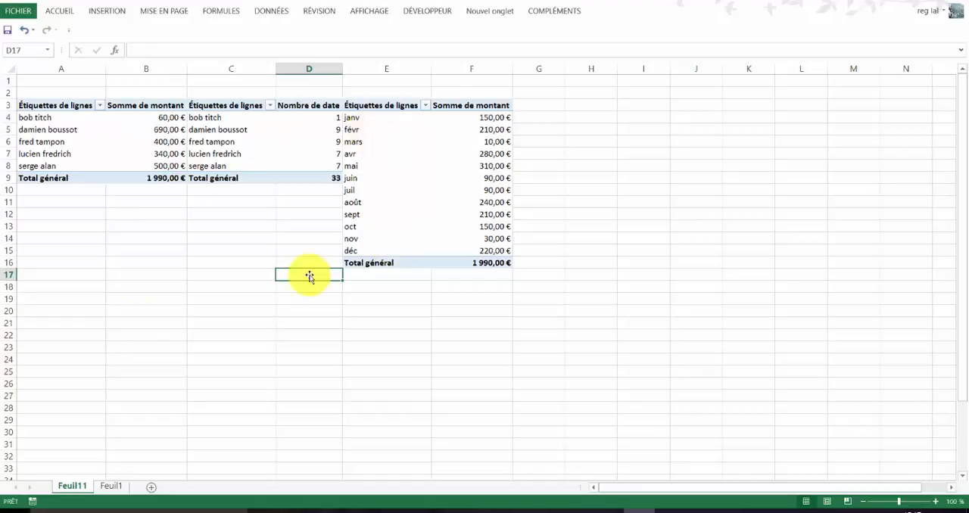
# - Insert slicers for Nom Prénom, montant and date from the first pivot table
pyautogui.click(48, 129)
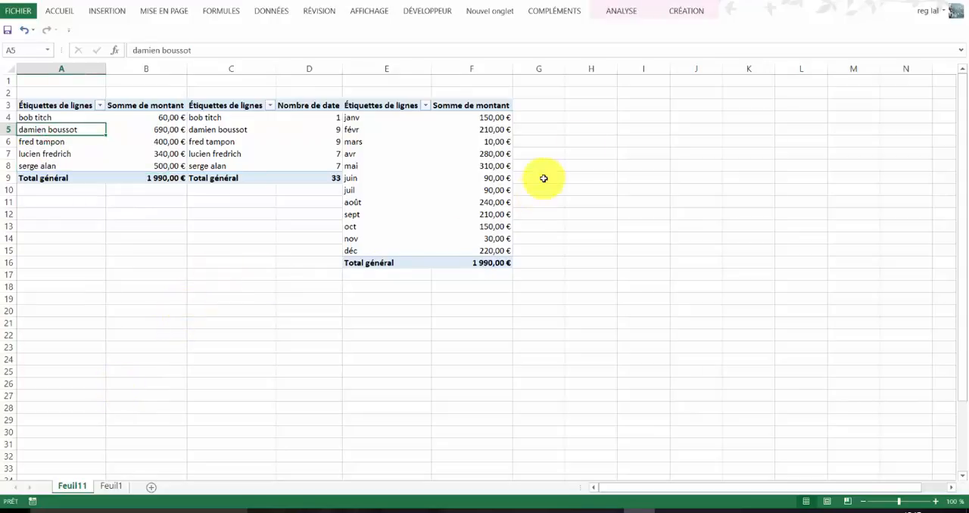
pyautogui.click(622, 11)
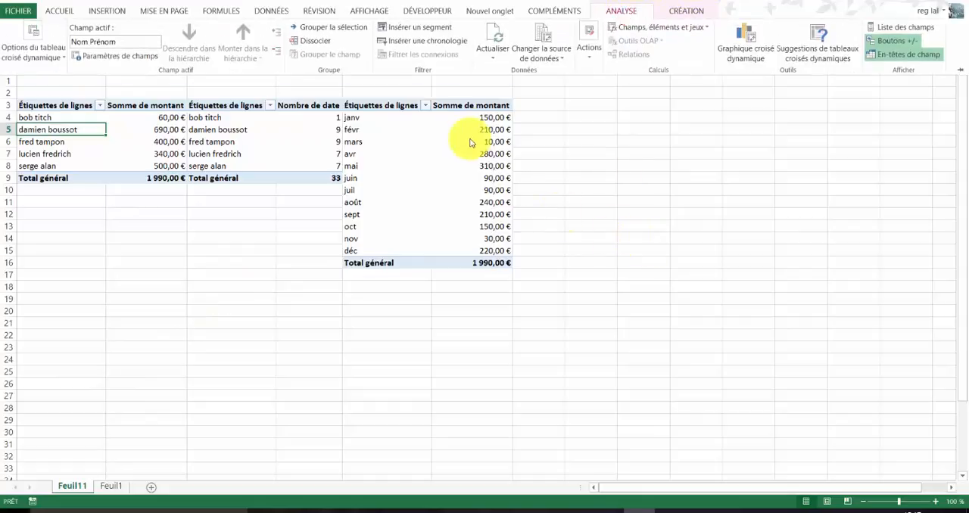
pyautogui.click(426, 34)
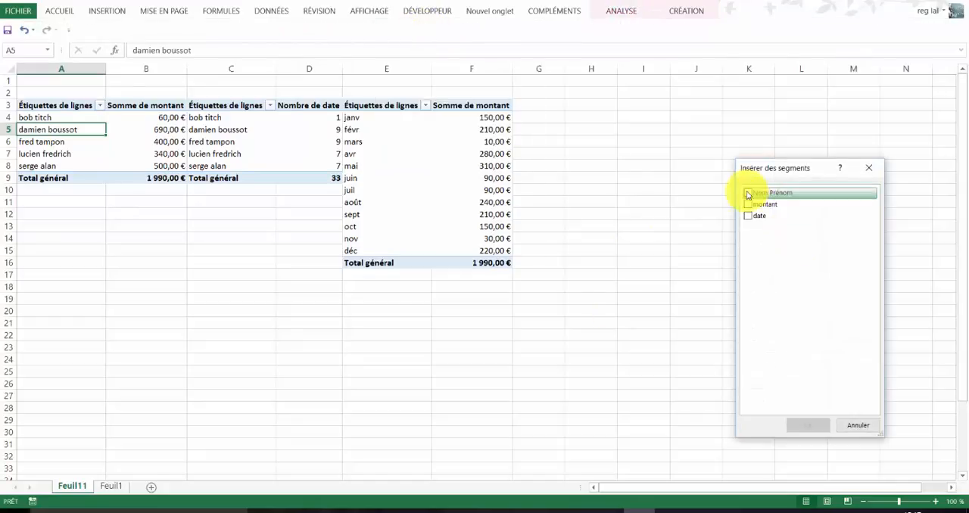
pyautogui.click(748, 194)
pyautogui.click(748, 204)
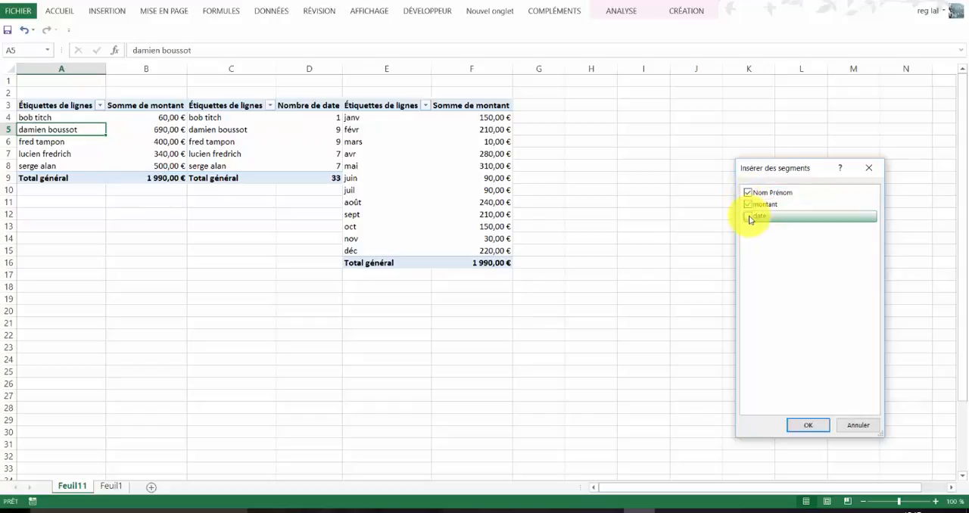
pyautogui.click(748, 216)
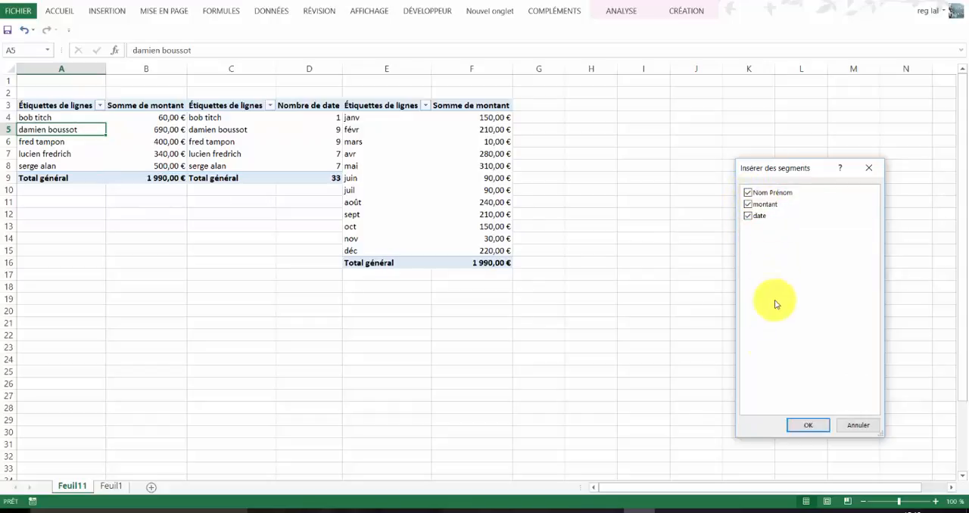
pyautogui.click(803, 426)
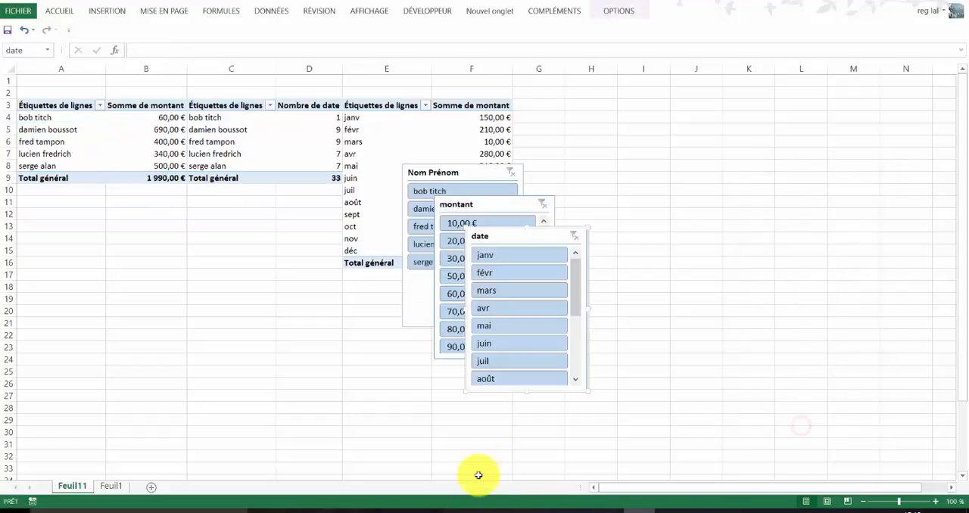
# - Arrange the three slicers side by side below the pivot tables in the order Nom Prénom, montant, date
pyautogui.moveTo(515, 236); pyautogui.dragTo(712, 160)
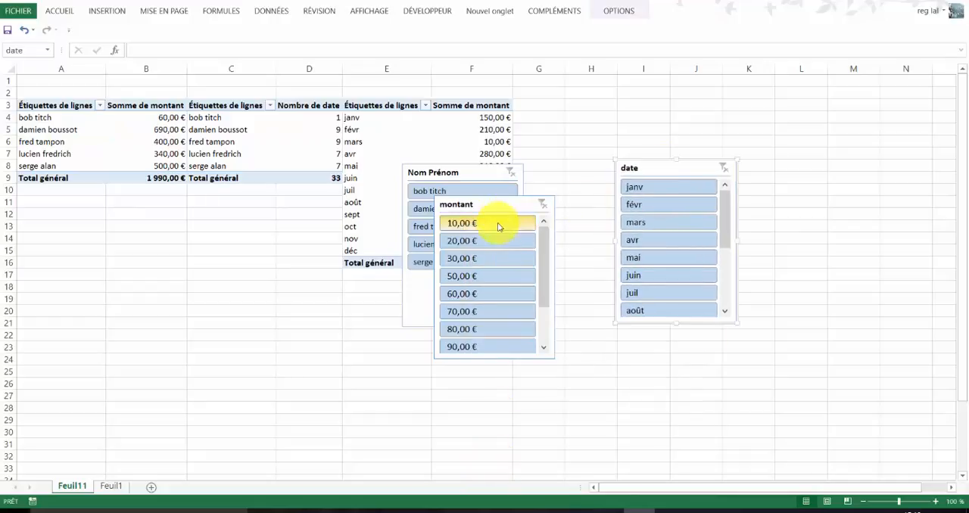
pyautogui.moveTo(498, 206); pyautogui.dragTo(522, 302)
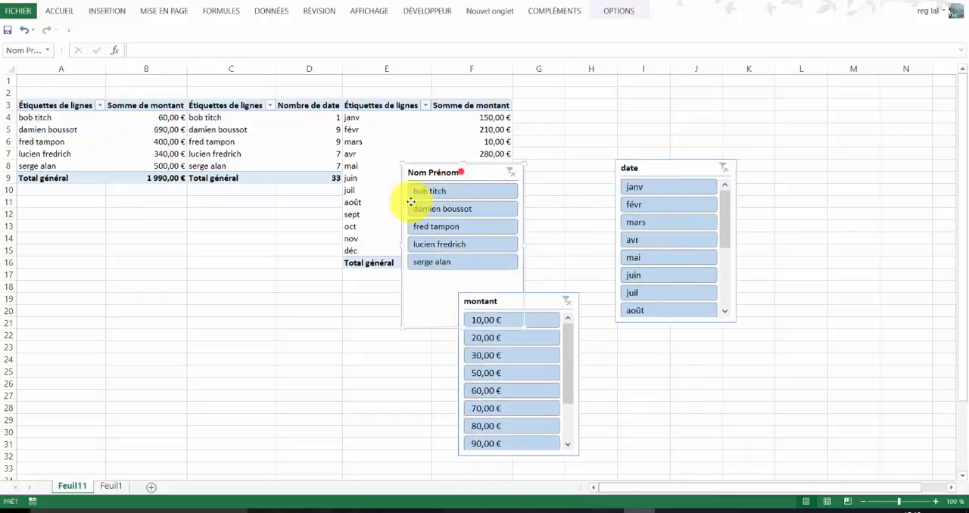
pyautogui.moveTo(460, 166); pyautogui.dragTo(159, 237)
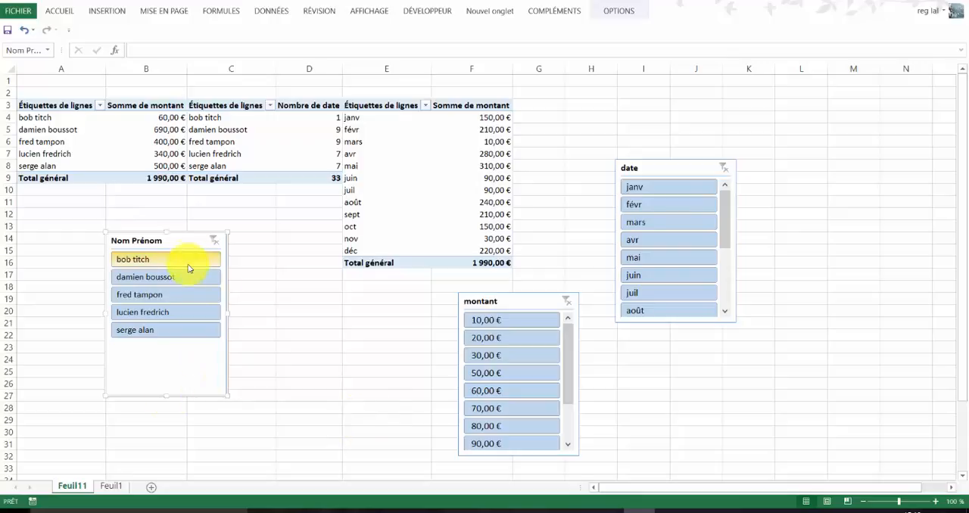
pyautogui.moveTo(538, 306); pyautogui.dragTo(326, 244)
pyautogui.click(662, 166)
pyautogui.moveTo(665, 168); pyautogui.dragTo(441, 242)
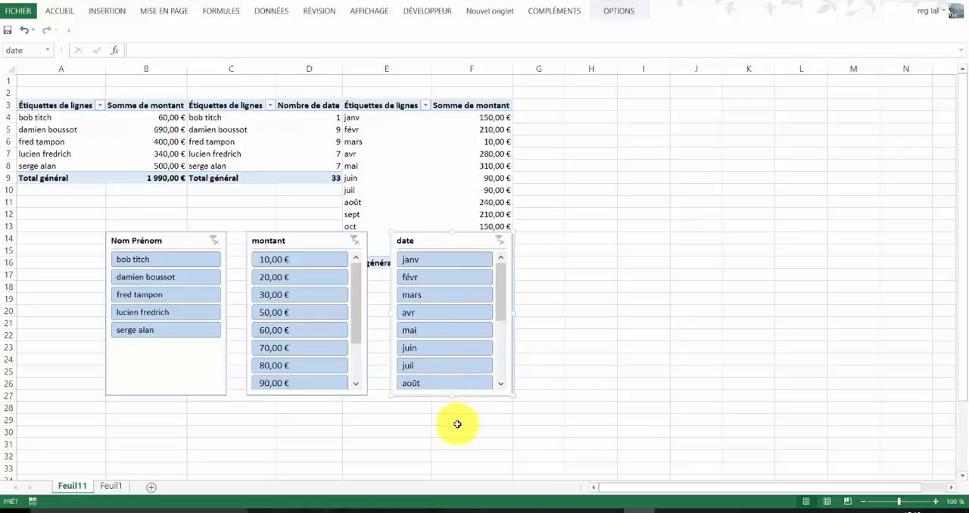
pyautogui.click(623, 313)
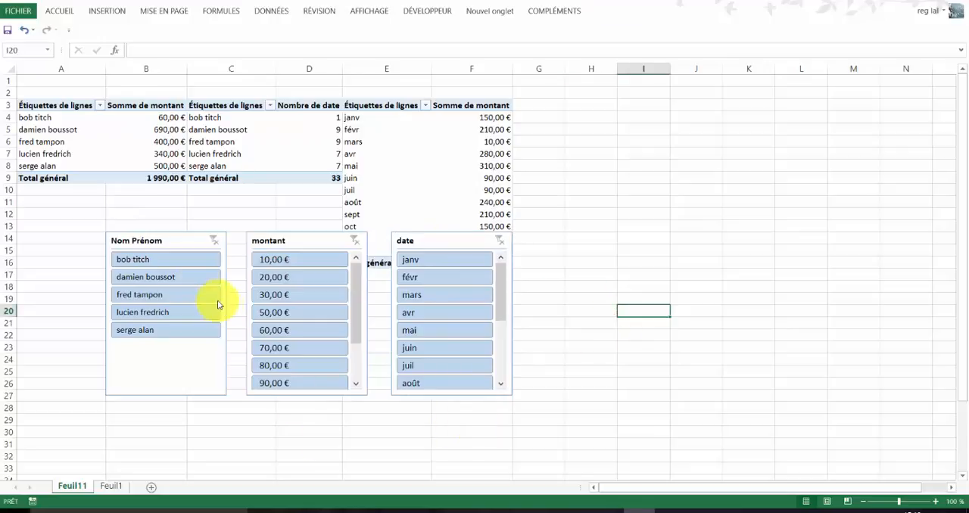
# - Test the Nom Prénom slicer by filtering on the first listed person and clearing the filter again
pyautogui.click(193, 262)
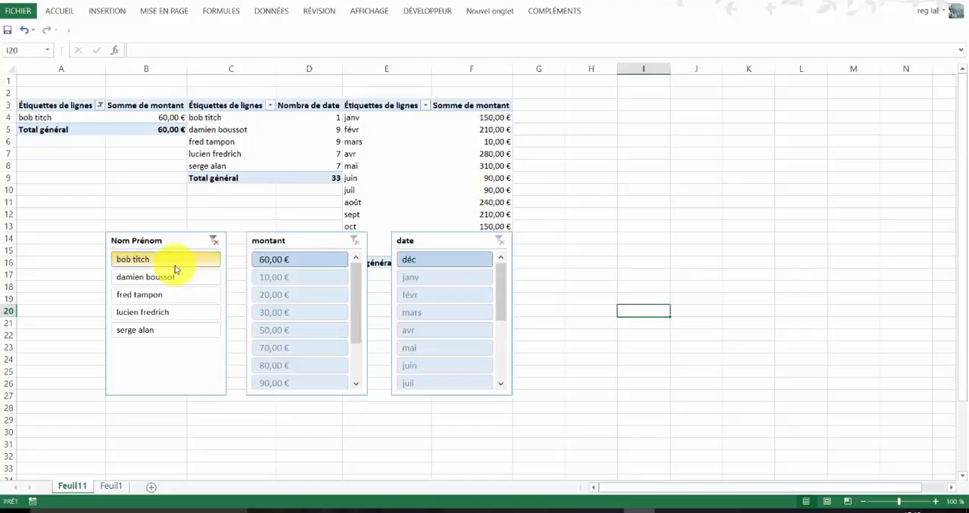
pyautogui.click(214, 240)
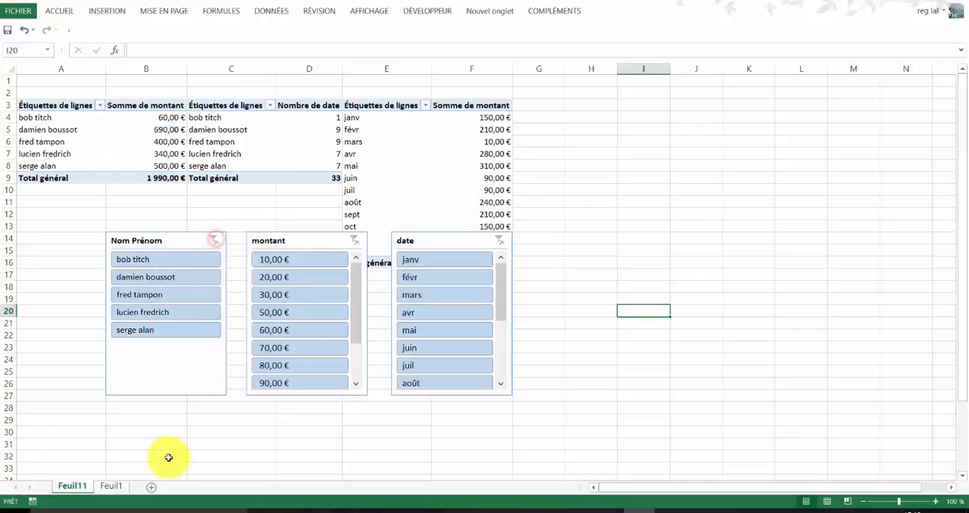
pyautogui.click(323, 235)
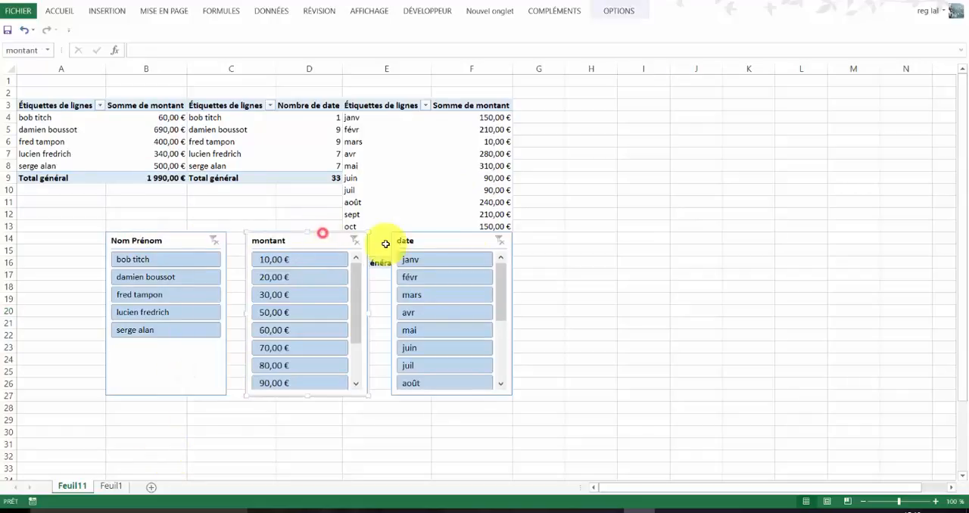
pyautogui.click(122, 146)
pyautogui.click(259, 137)
pyautogui.click(411, 162)
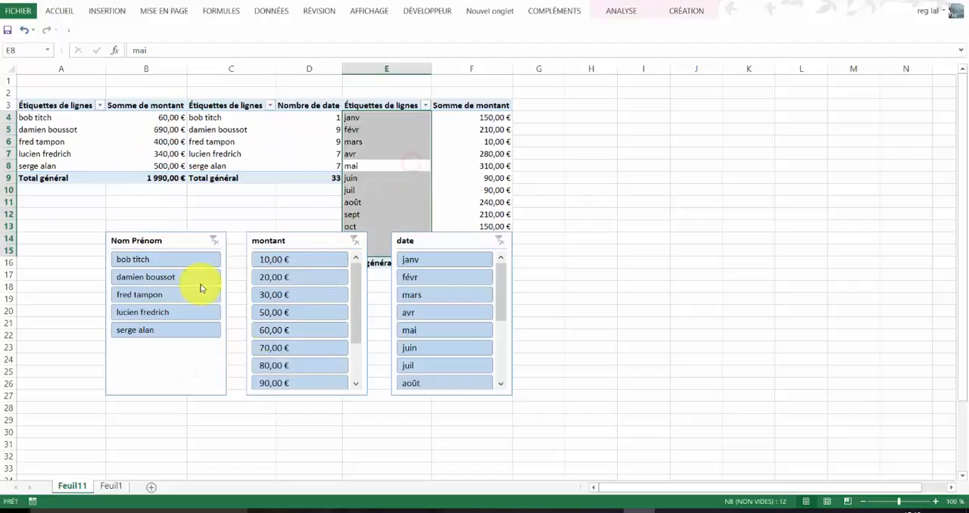
# - Connect the Nom Prénom slicer to Tableau croisé dynamique18 and Tableau croisé dynamique19 as well
pyautogui.click(187, 244)
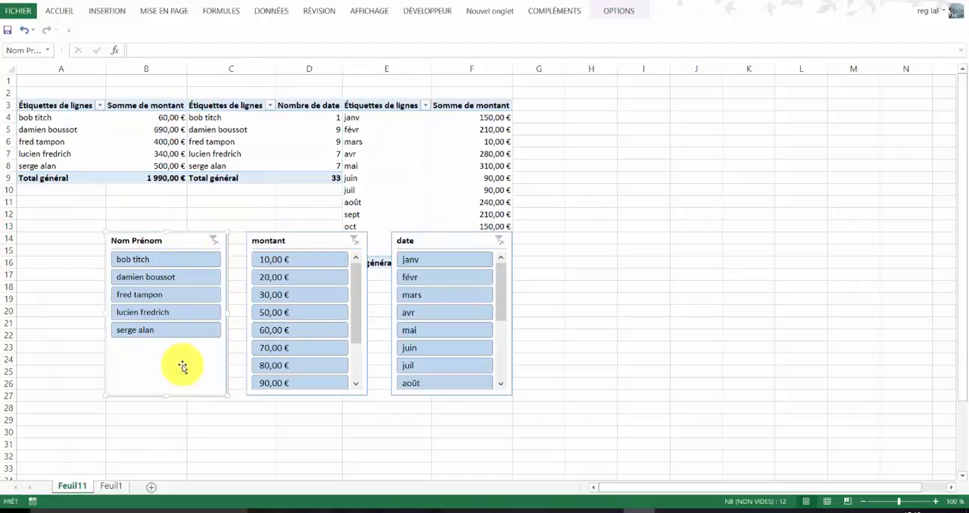
pyautogui.rightClick(182, 369)
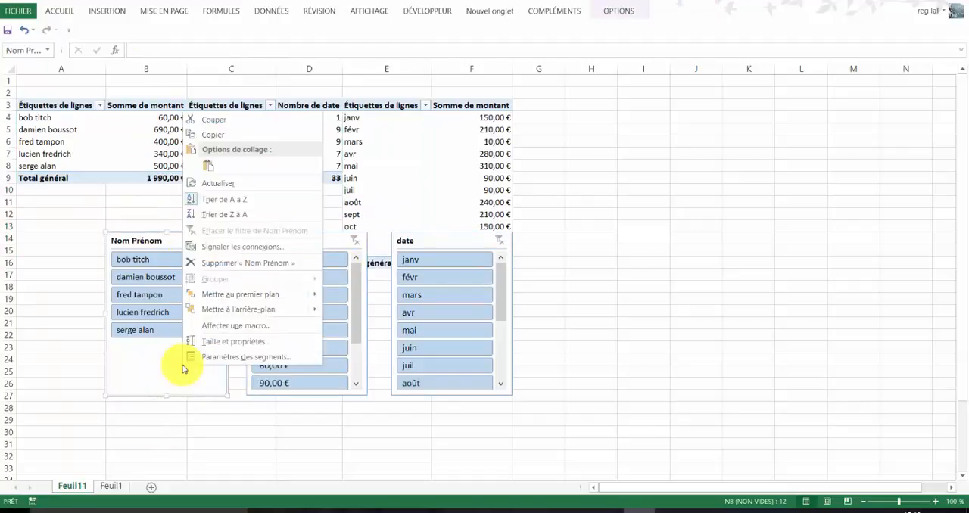
pyautogui.click(235, 251)
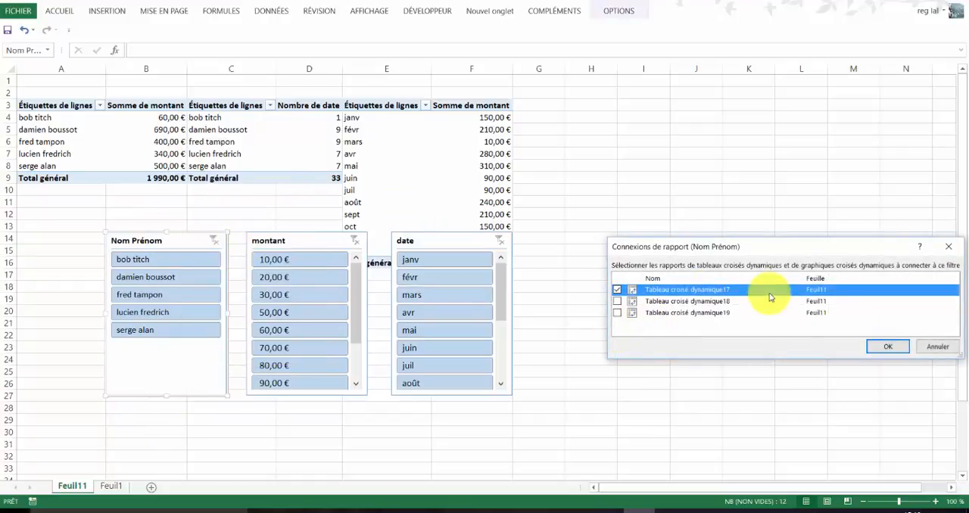
pyautogui.click(617, 302)
pyautogui.click(617, 313)
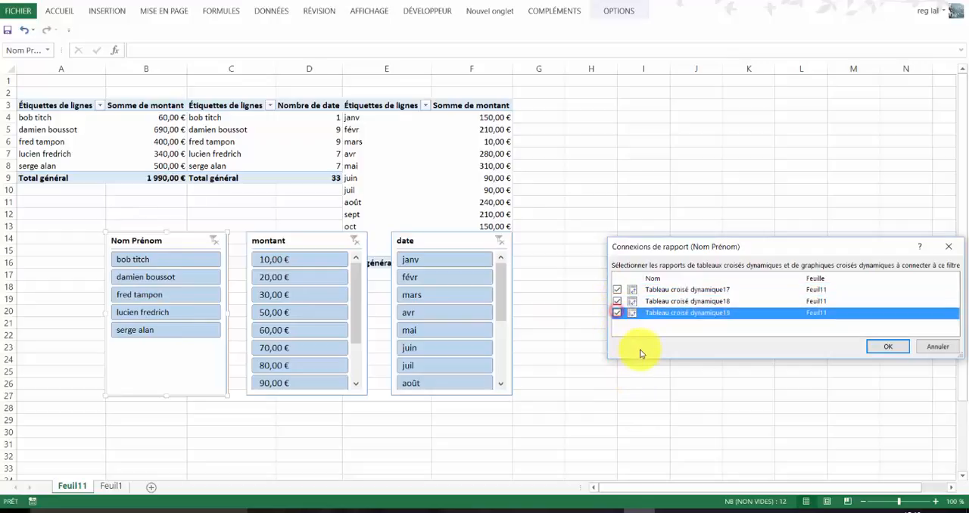
pyautogui.click(881, 347)
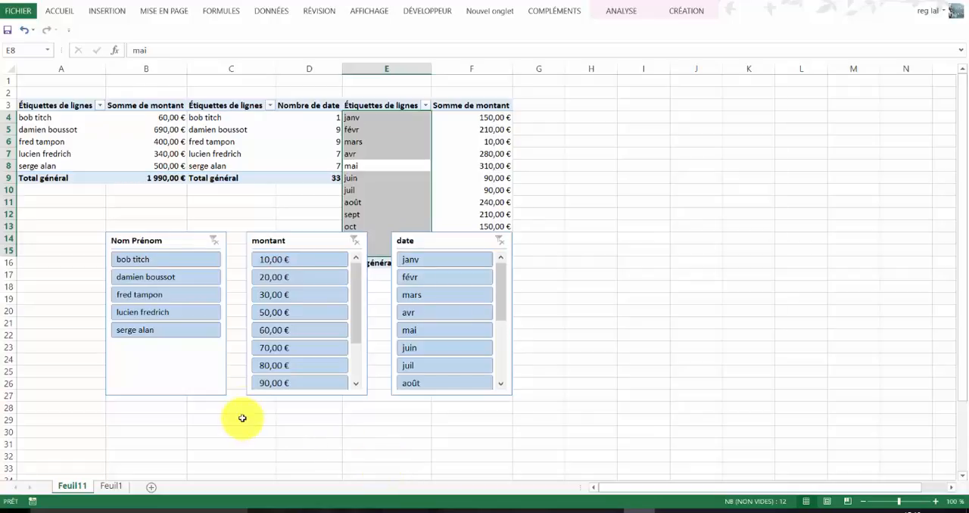
# - Filter all three pivot tables by the first and second person in the Nom Prénom slicer, clearing the filter after each
pyautogui.click(187, 371)
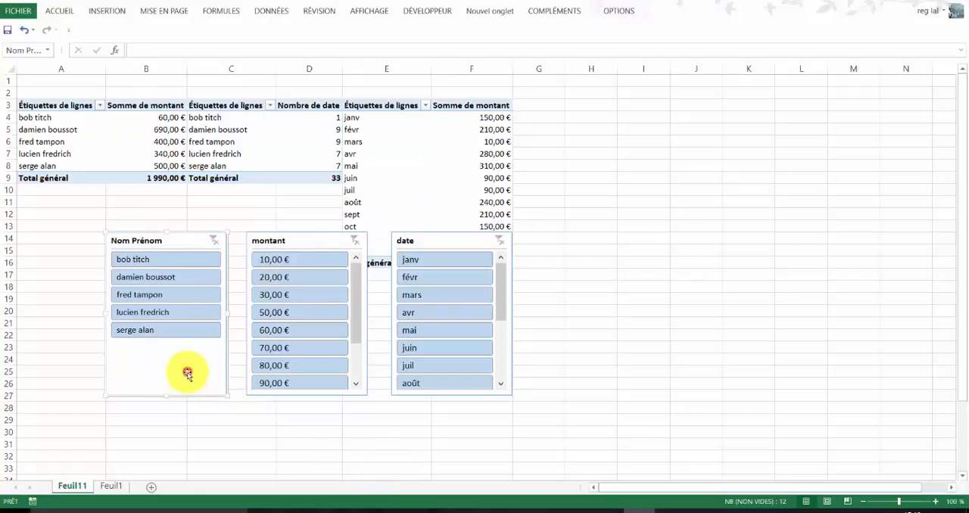
pyautogui.click(164, 261)
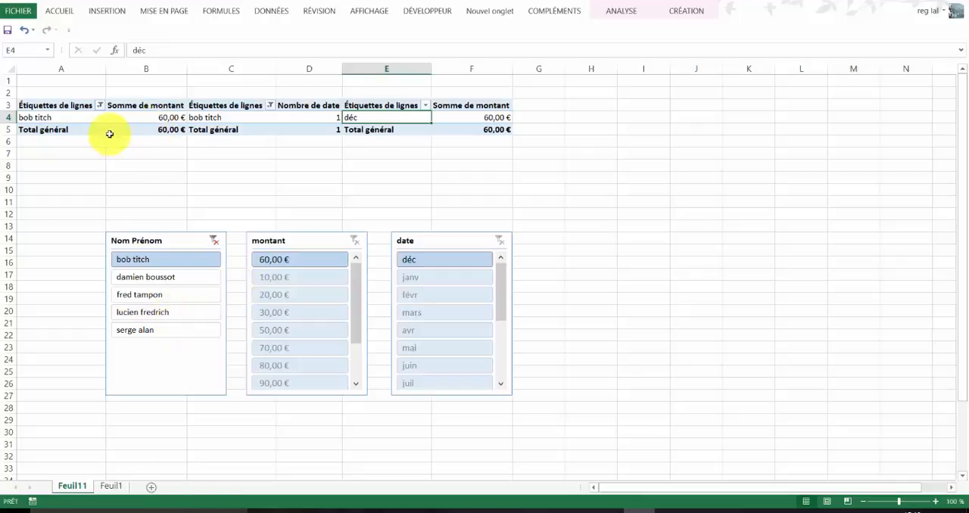
pyautogui.click(95, 157)
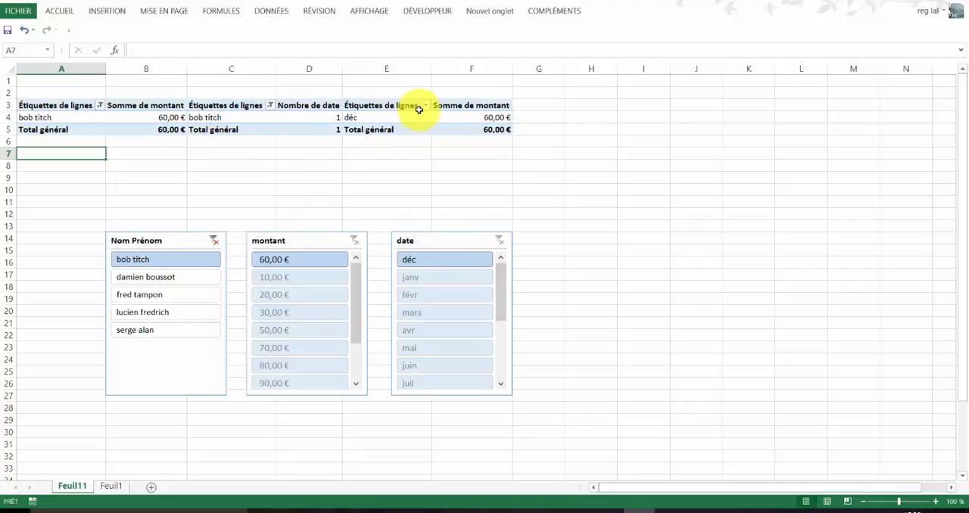
pyautogui.click(216, 243)
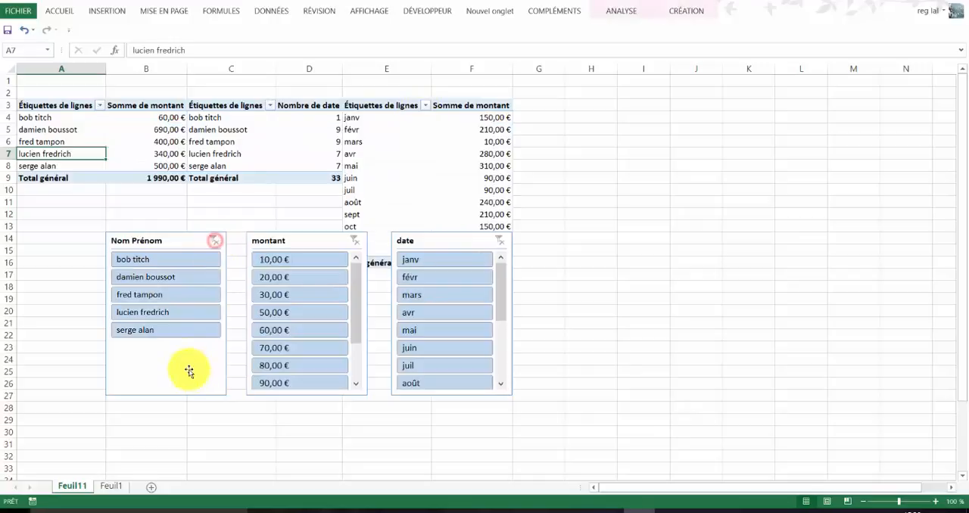
pyautogui.click(161, 276)
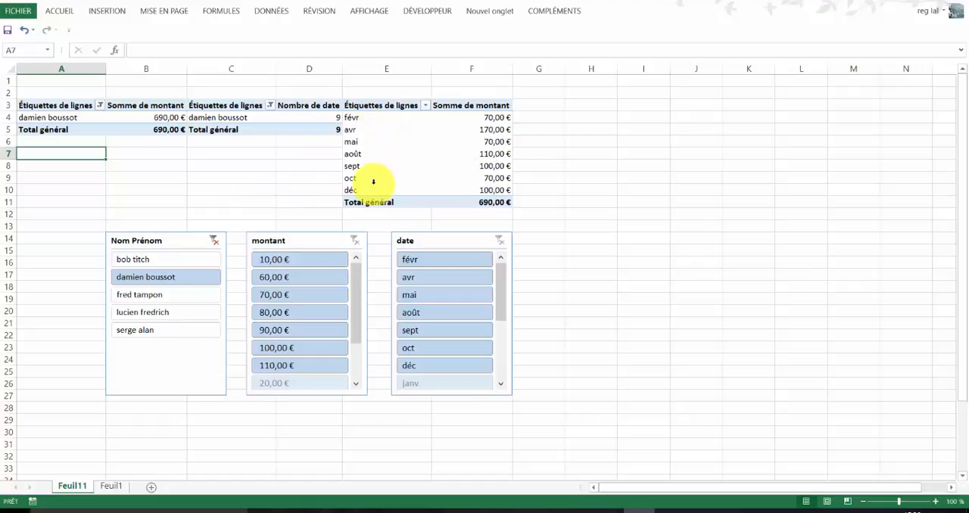
pyautogui.click(215, 242)
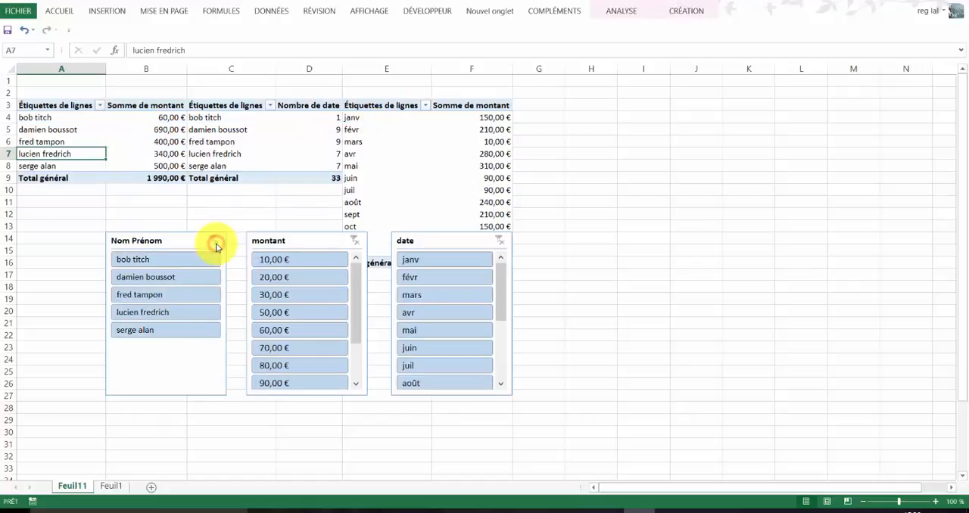
# - Connect the montant slicer to Tableau croisé dynamique18 and Tableau croisé dynamique19 as well
pyautogui.click(309, 242)
pyautogui.rightClick(309, 242)
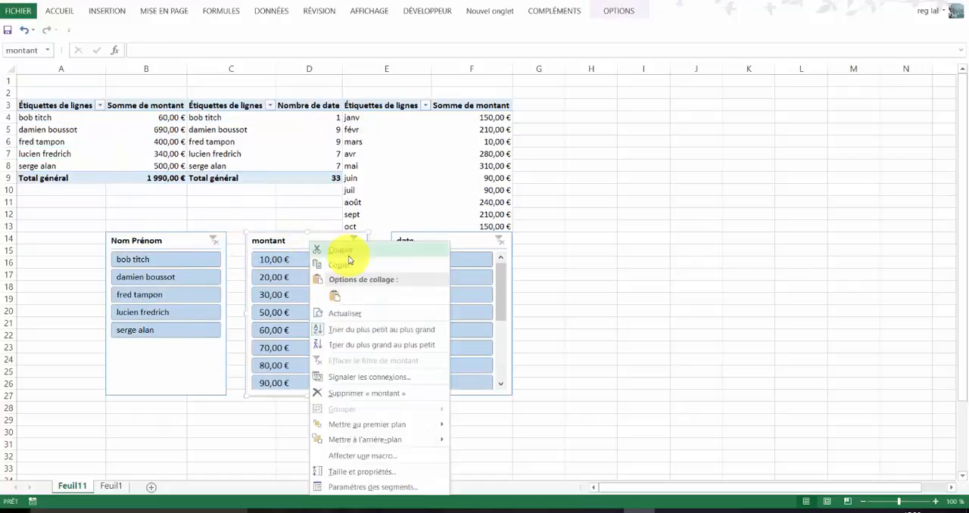
pyautogui.click(366, 377)
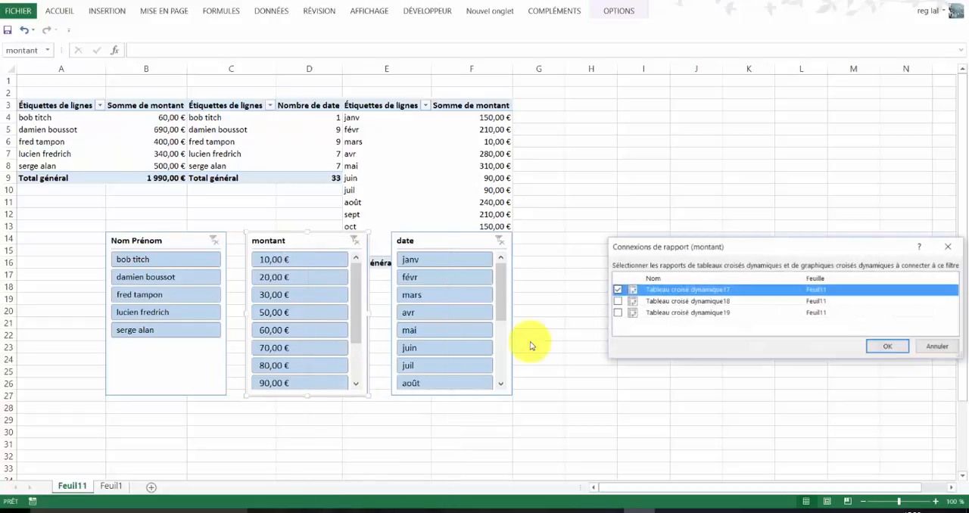
pyautogui.click(617, 301)
pyautogui.click(617, 313)
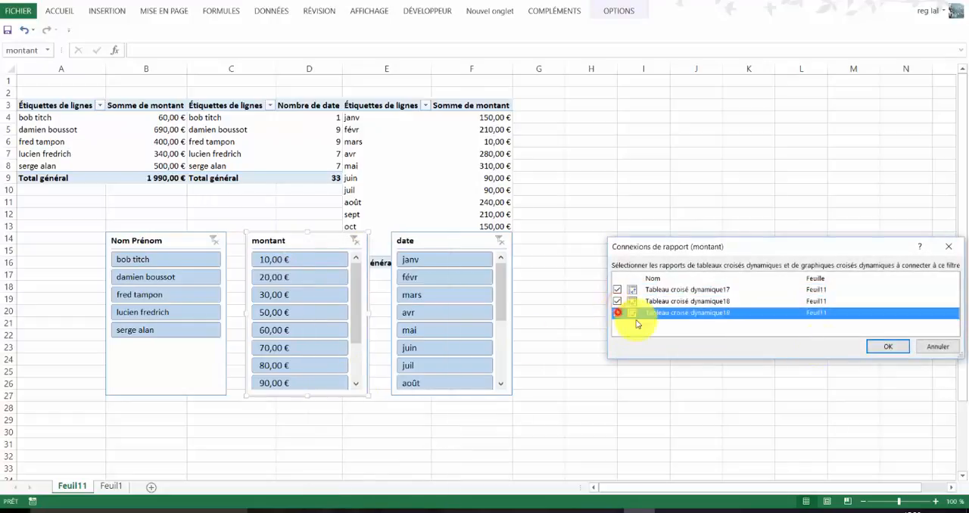
pyautogui.click(888, 346)
# - Connect the date slicer to Tableau croisé dynamique18 and Tableau croisé dynamique19 in addition to its existing pivot table
pyautogui.click(432, 240)
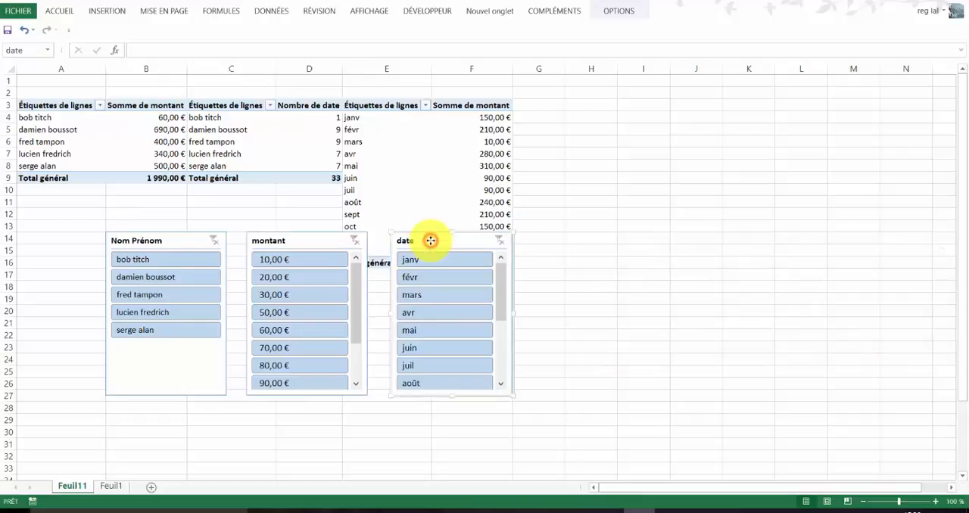
pyautogui.rightClick(432, 241)
pyautogui.click(490, 378)
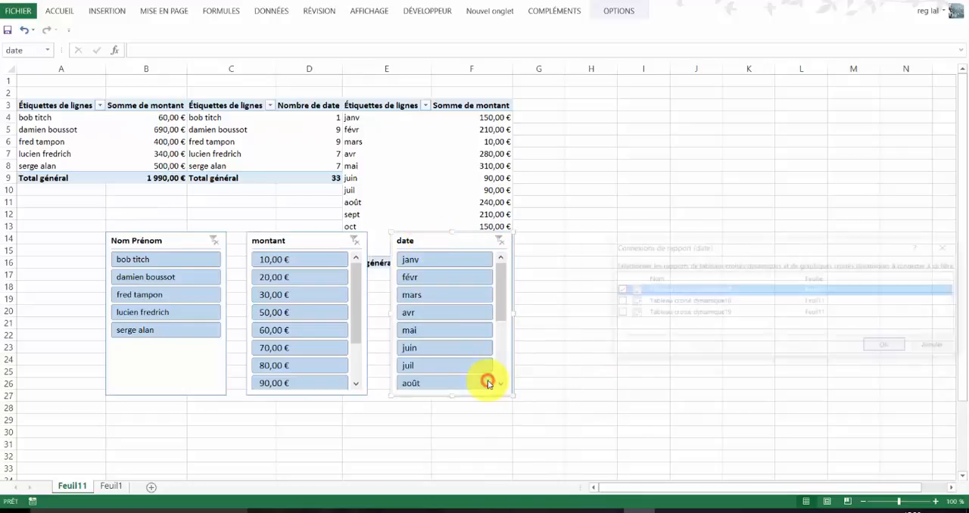
pyautogui.click(617, 302)
pyautogui.click(617, 313)
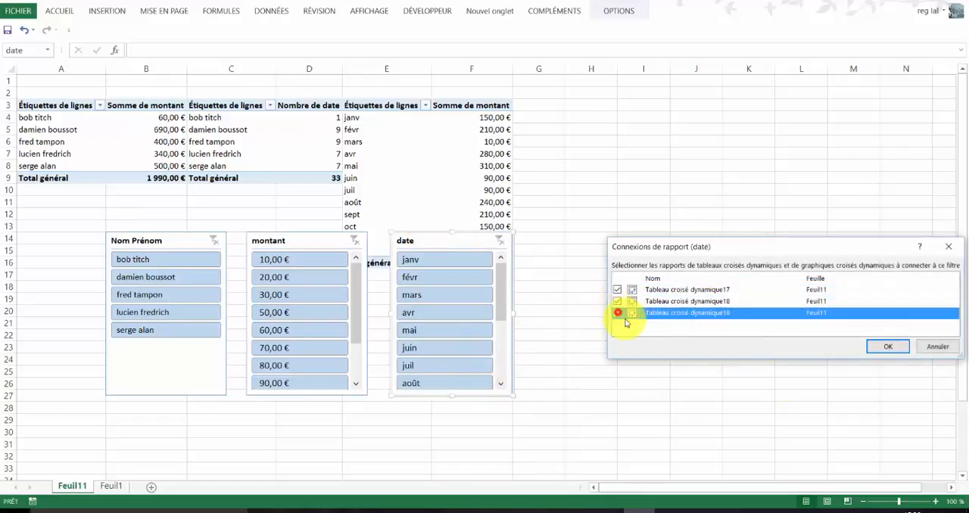
pyautogui.click(892, 347)
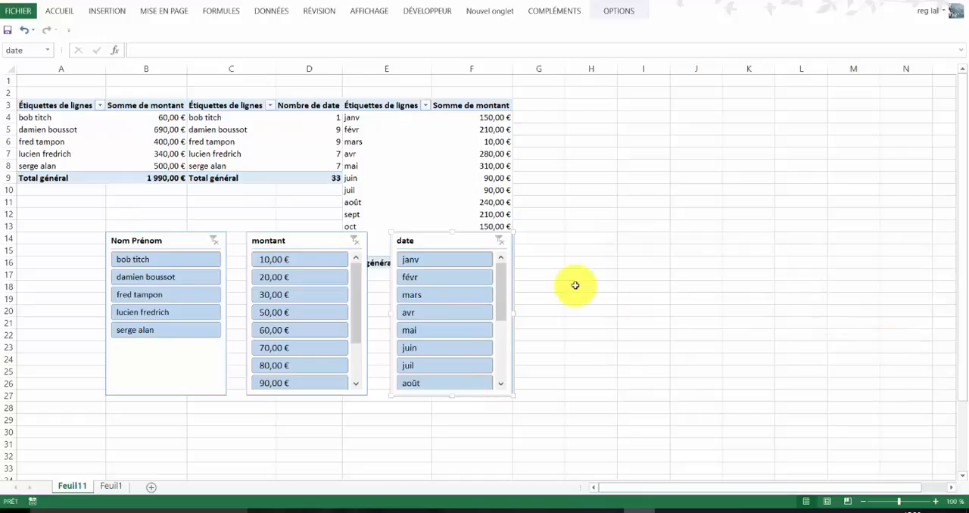
pyautogui.click(565, 236)
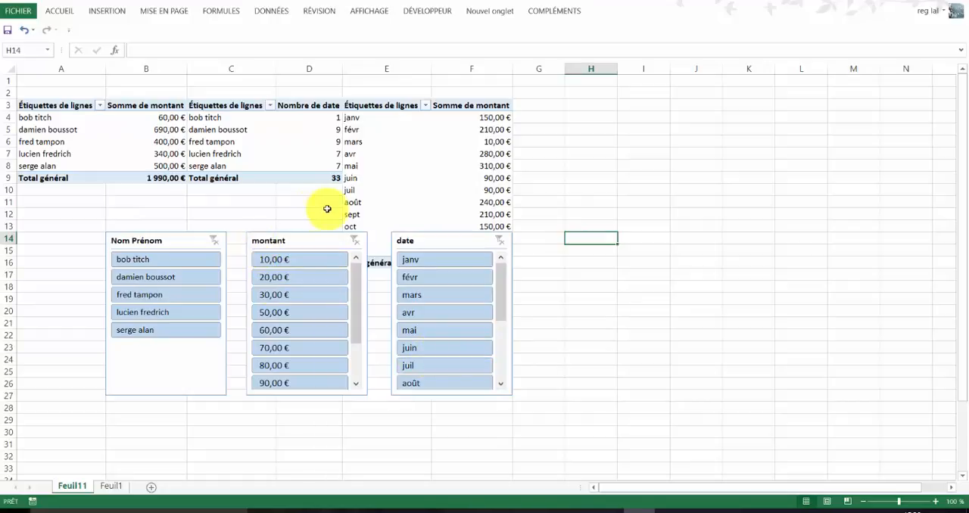
# - Test the montant slicer by filtering the three pivot tables on 10,00 € and clearing the filter again
pyautogui.click(308, 267)
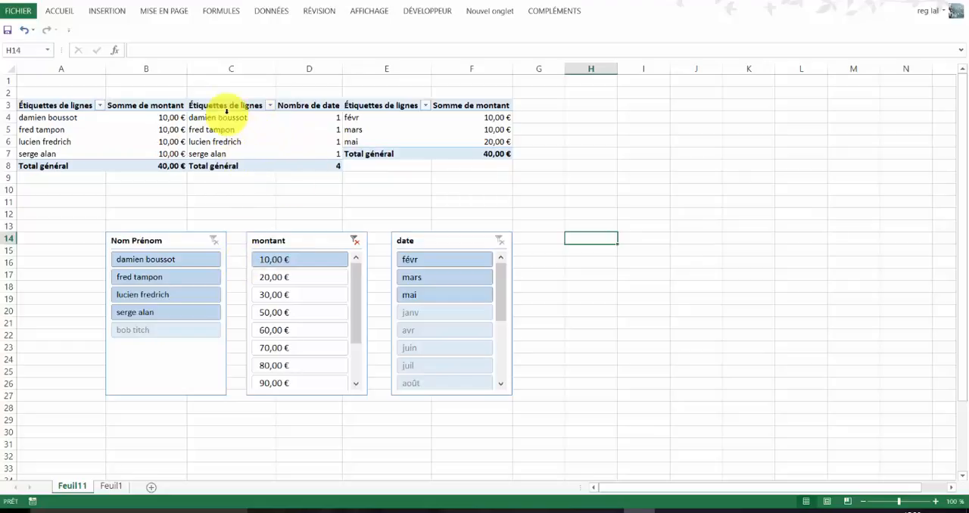
pyautogui.click(353, 241)
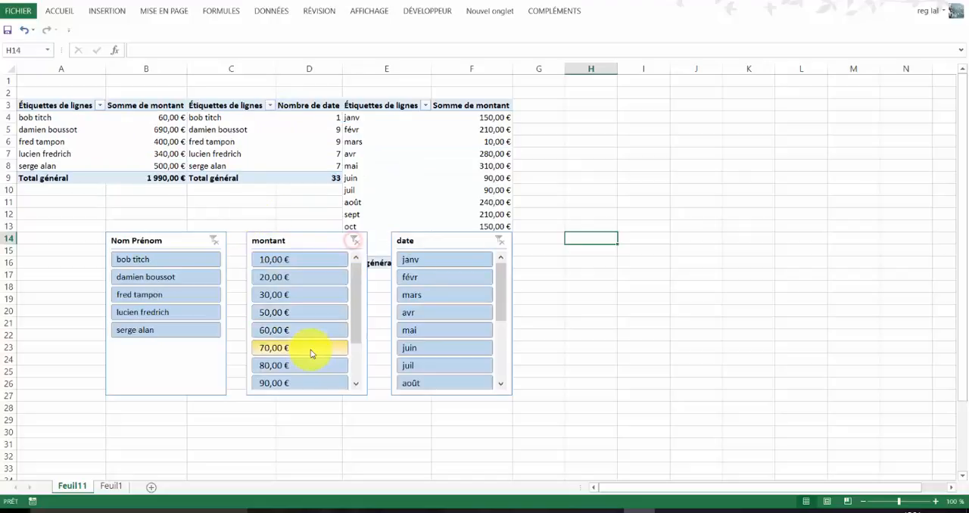
pyautogui.click(622, 159)
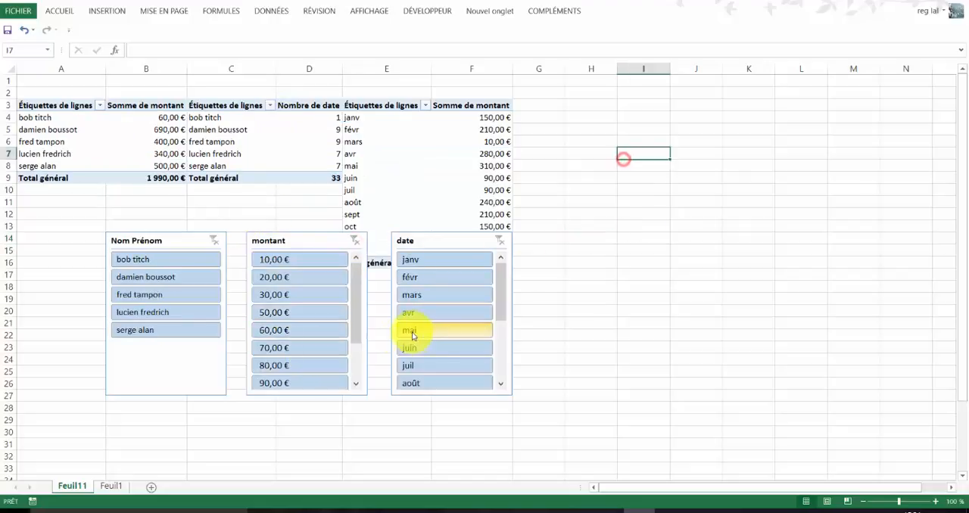
# - Move all three slicers together from Feuil11 to a new worksheet, starting at cell A1
pyautogui.click(199, 378)
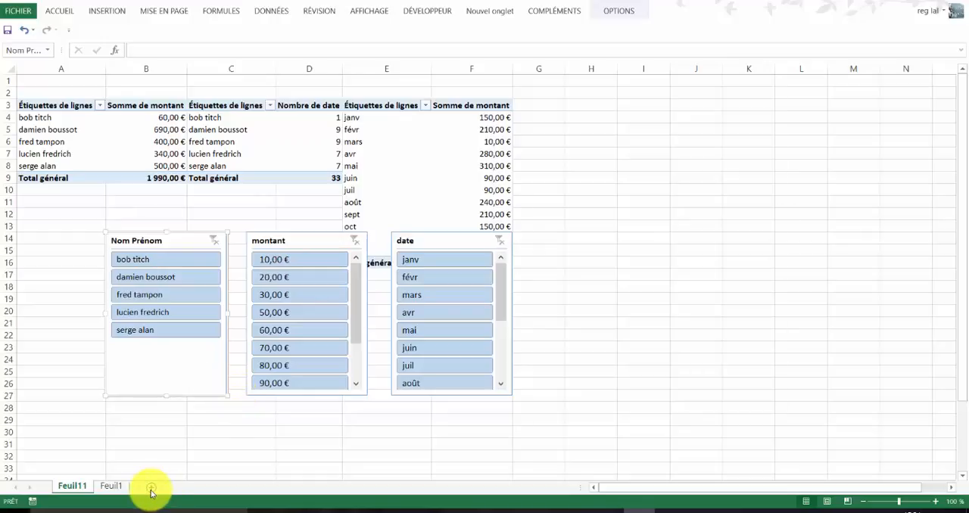
pyautogui.hotkey('ctrl', 'a')
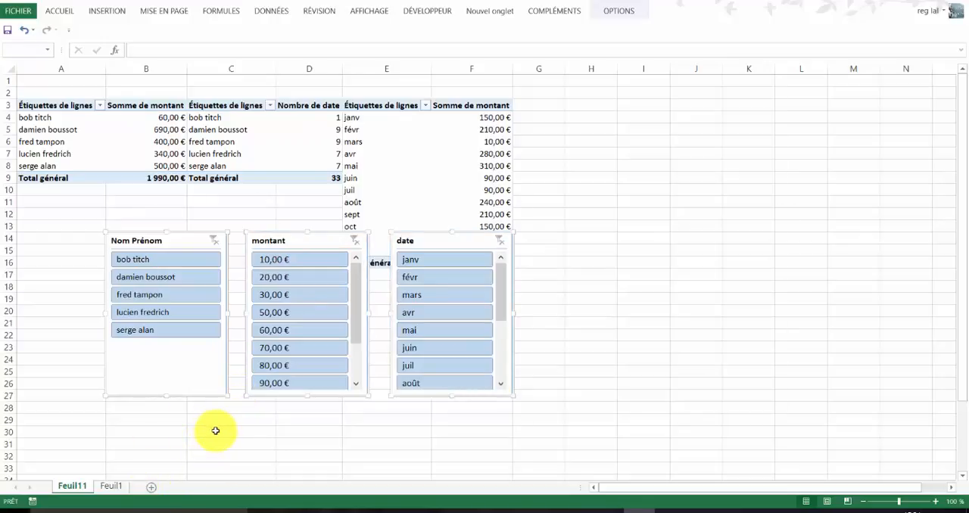
pyautogui.press('Delete')
pyautogui.click(152, 487)
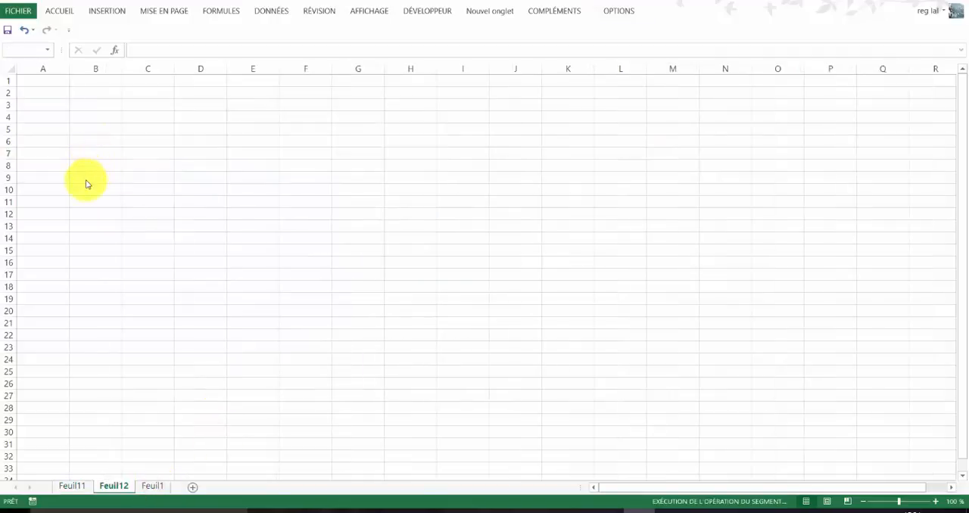
pyautogui.hotkey('ctrl', 'v')
pyautogui.click(173, 322)
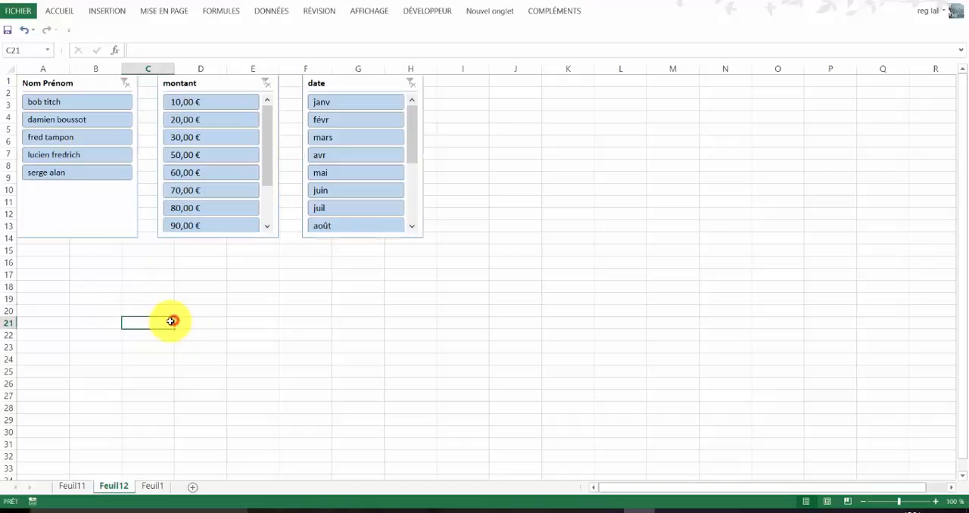
# - Shrink the Nom Prénom slicer to the width of columns A and B and shorten it to end at row 12
pyautogui.moveTo(97, 211); pyautogui.dragTo(61, 219)
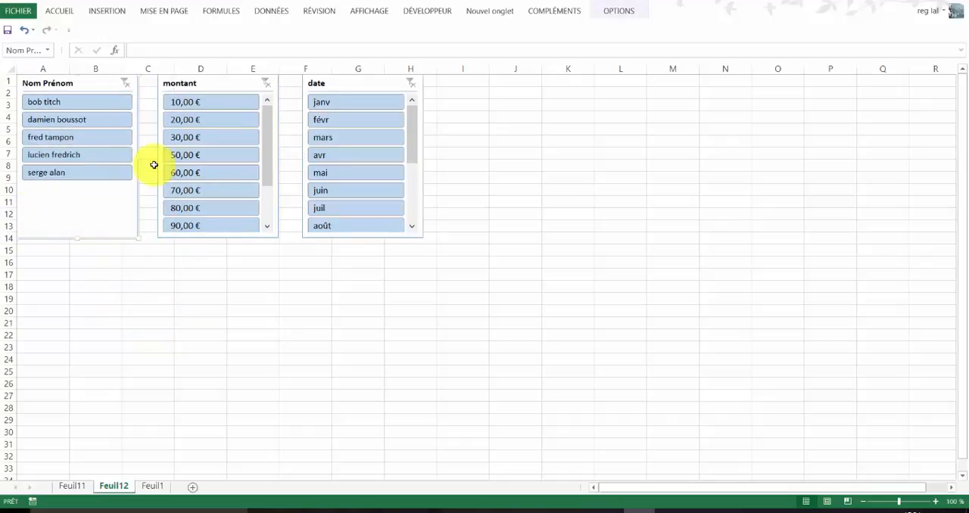
pyautogui.moveTo(140, 156); pyautogui.dragTo(114, 163)
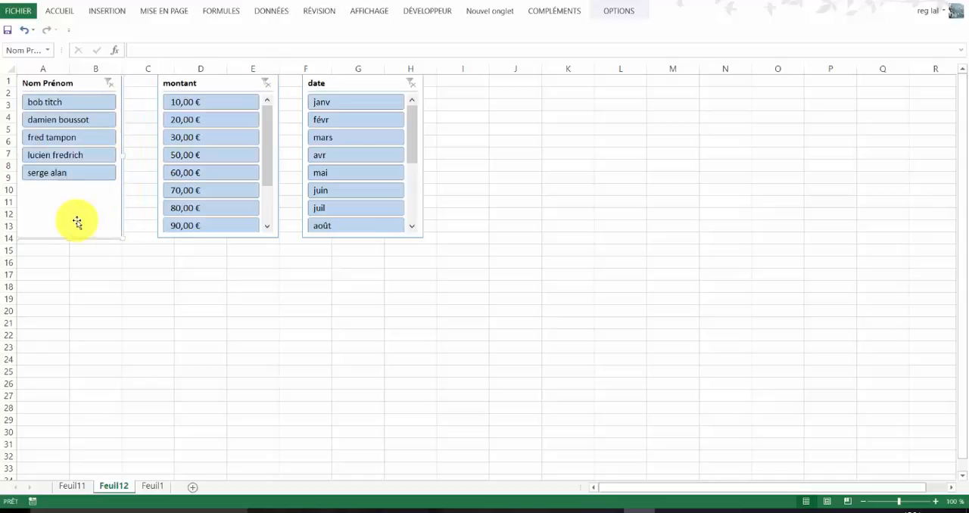
pyautogui.moveTo(70, 238); pyautogui.dragTo(75, 219)
# - Place the montant slicer directly under Nom Prénom, match its width to columns A and B, and lengthen it to row 29
pyautogui.moveTo(242, 83); pyautogui.dragTo(111, 239)
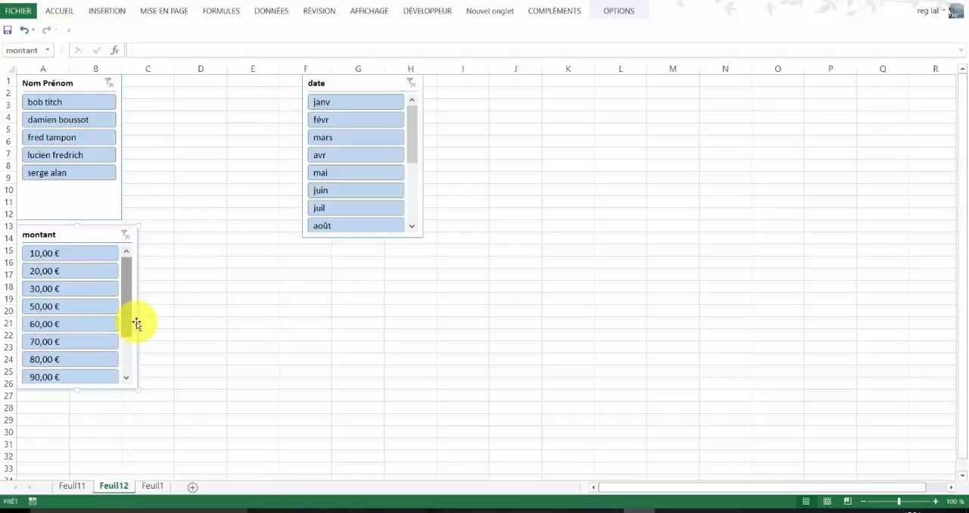
pyautogui.click(142, 309)
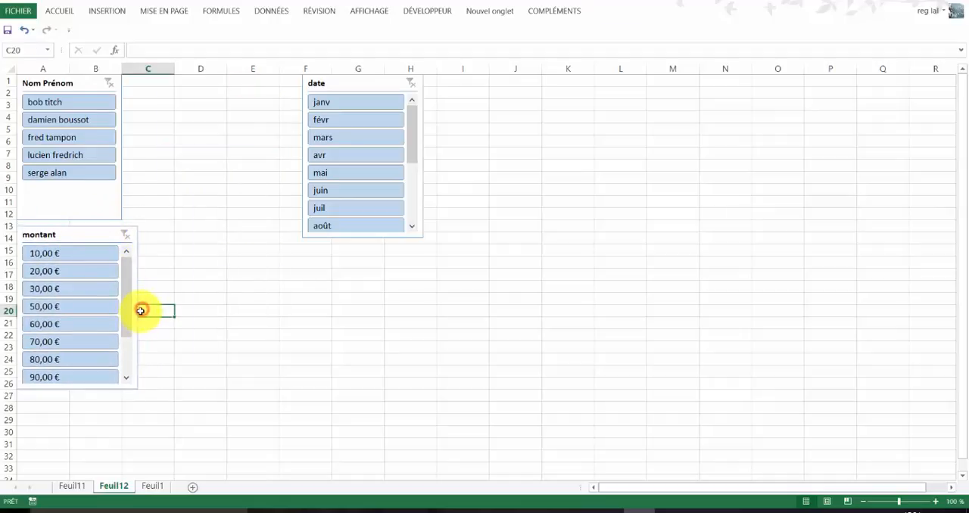
pyautogui.click(101, 237)
pyautogui.moveTo(140, 309); pyautogui.dragTo(121, 307)
pyautogui.moveTo(82, 236); pyautogui.dragTo(85, 231)
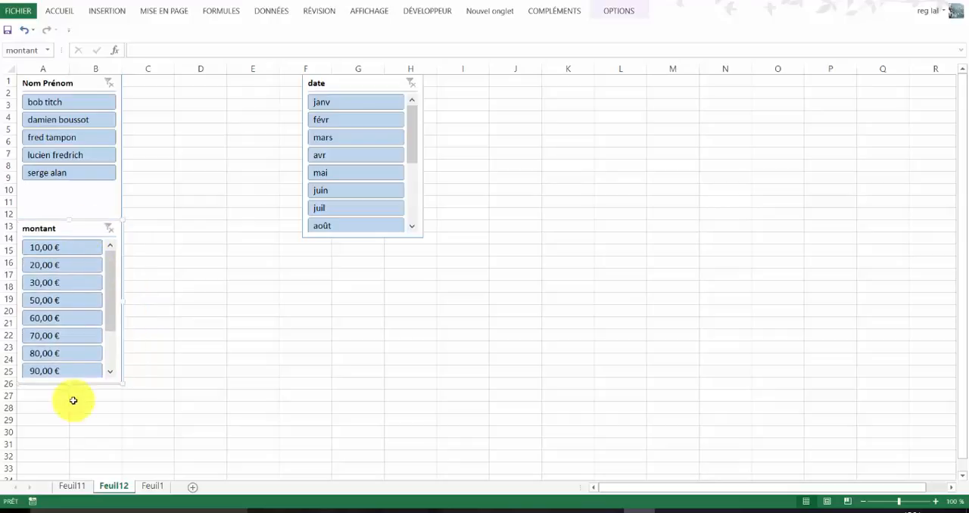
pyautogui.moveTo(70, 384); pyautogui.dragTo(62, 426)
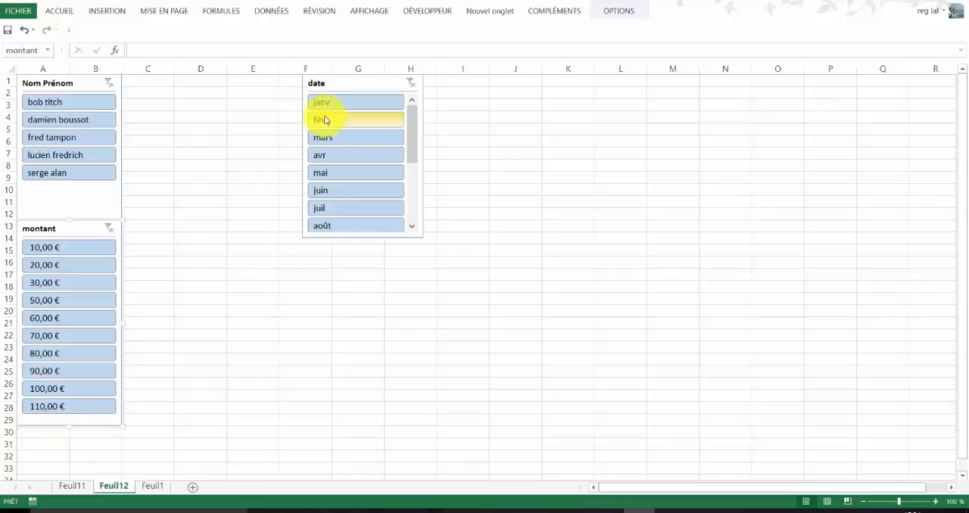
# - Place the date slicer against the right edge of Nom Prénom at row 1 and widen it through column N, about 26.42 cm
pyautogui.moveTo(355, 86); pyautogui.dragTo(175, 85)
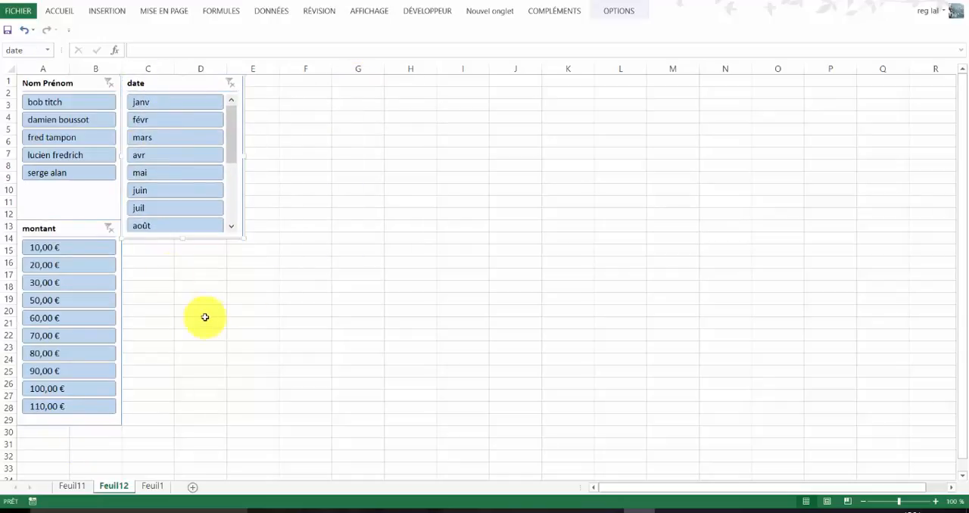
pyautogui.moveTo(196, 237); pyautogui.dragTo(196, 243)
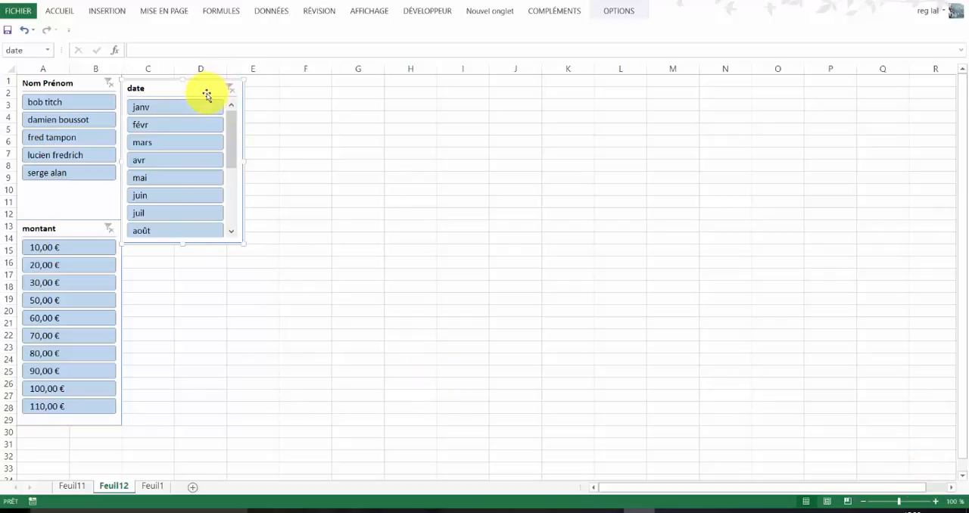
pyautogui.moveTo(210, 87)
pyautogui.mouseDown()
pyautogui.moveTo(220, 82)
pyautogui.moveTo(205, 81)
pyautogui.mouseUp()
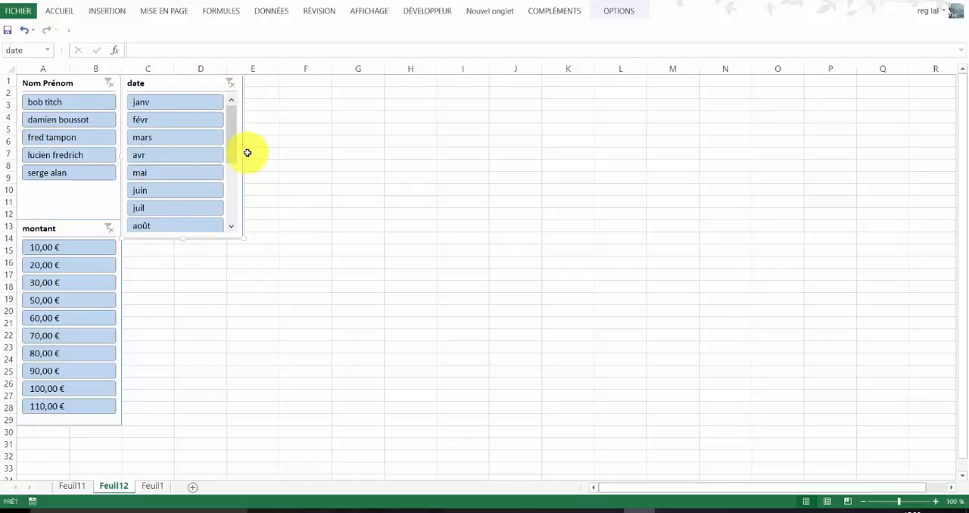
pyautogui.moveTo(243, 158); pyautogui.dragTo(771, 164)
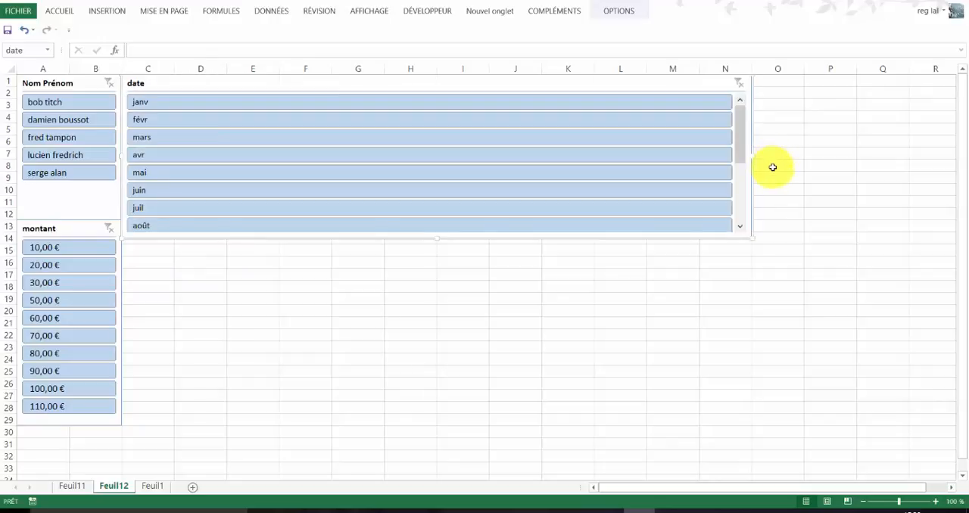
# - Set the date slicer to 14 columns so its items form a single row
pyautogui.click(621, 11)
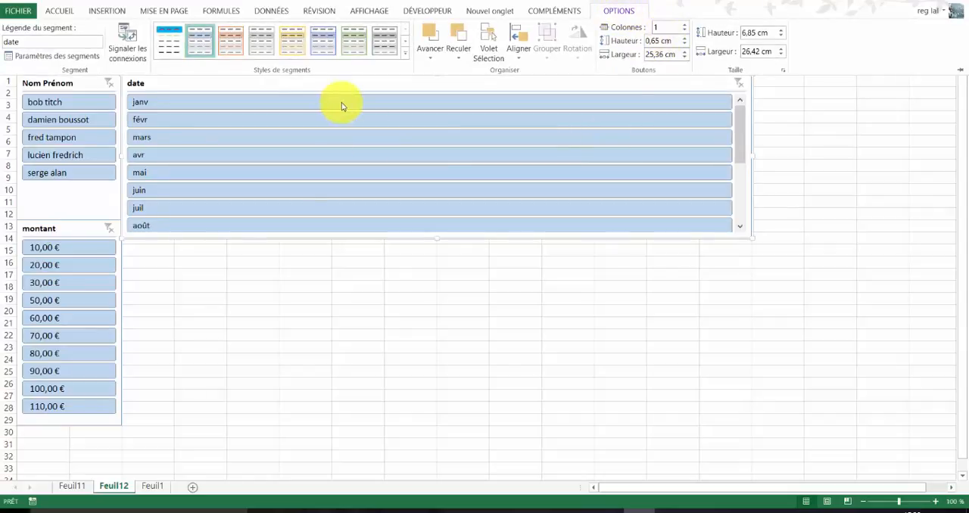
pyautogui.click(685, 24)
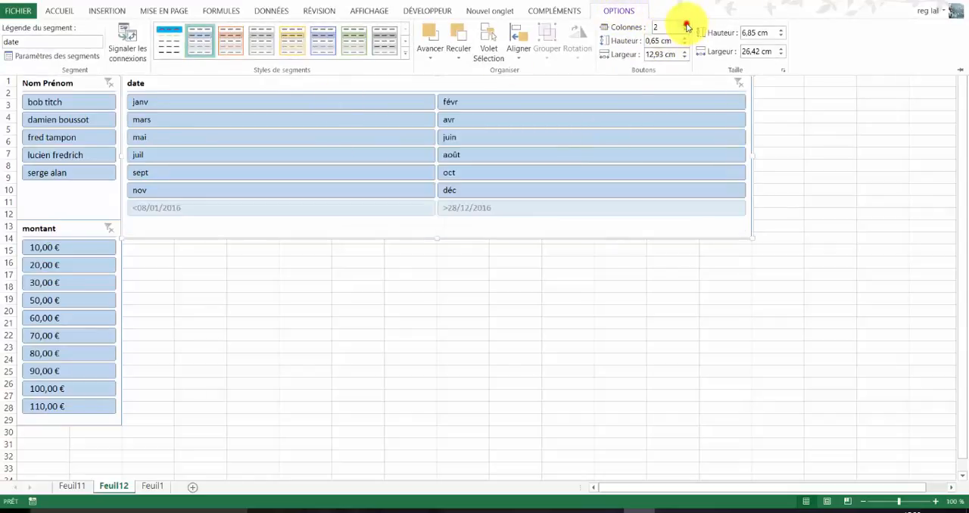
pyautogui.click(687, 24)
pyautogui.click(687, 25)
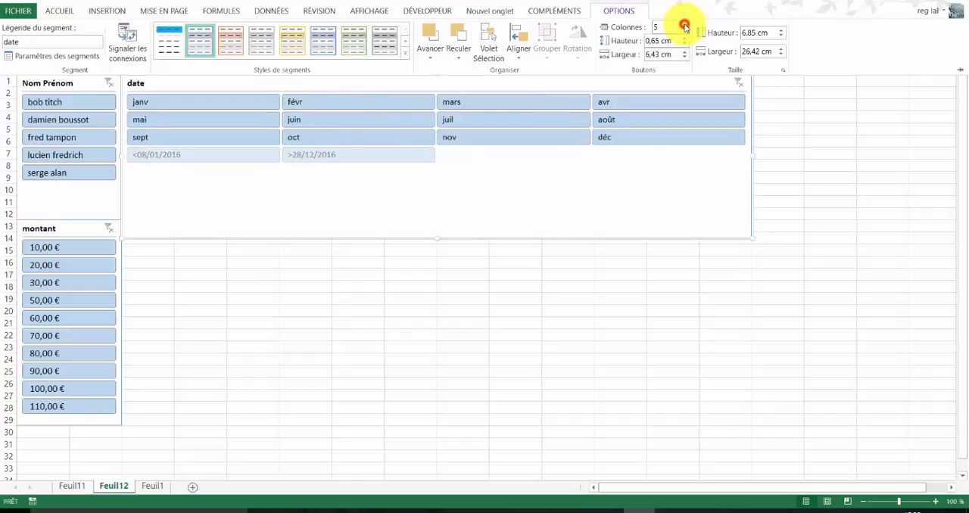
pyautogui.click(685, 24)
pyautogui.click(686, 24)
pyautogui.click(685, 25)
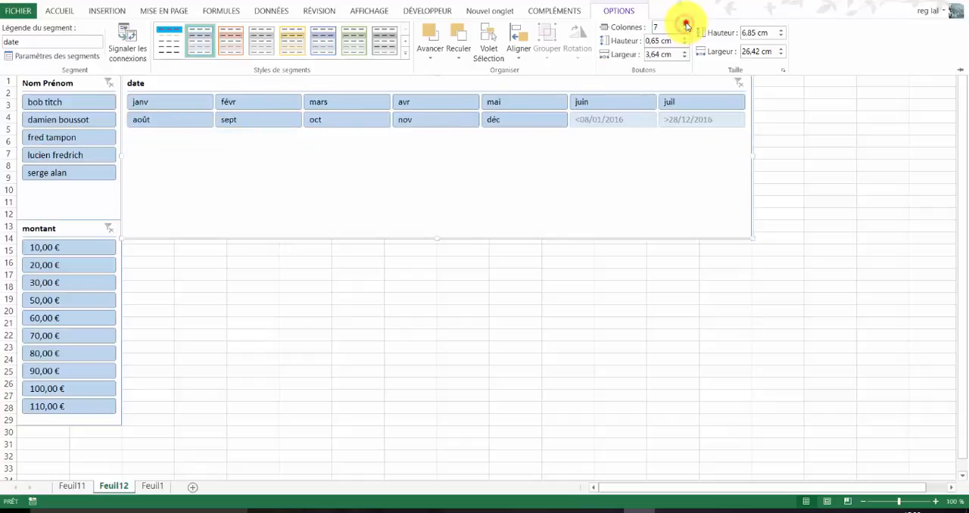
pyautogui.click(686, 24)
pyautogui.click(686, 24)
pyautogui.click(687, 24)
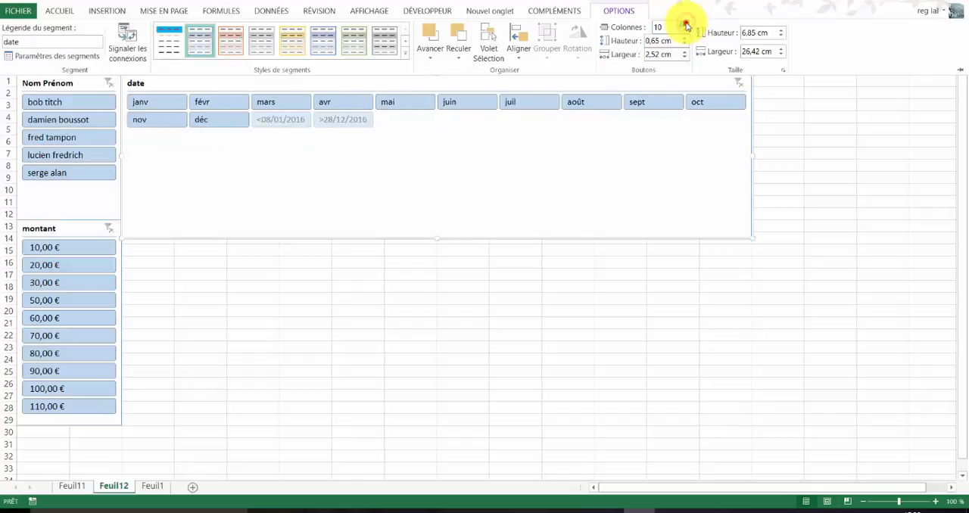
pyautogui.click(686, 25)
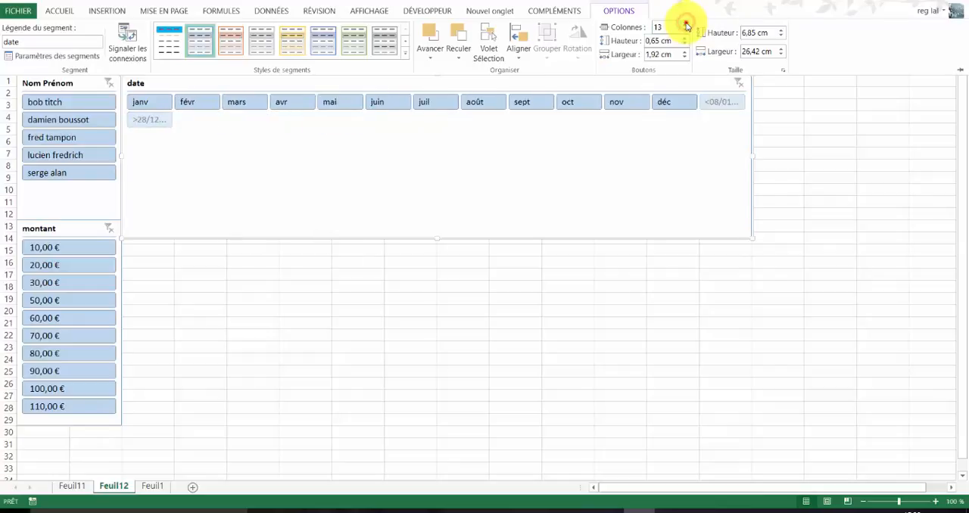
pyautogui.click(686, 24)
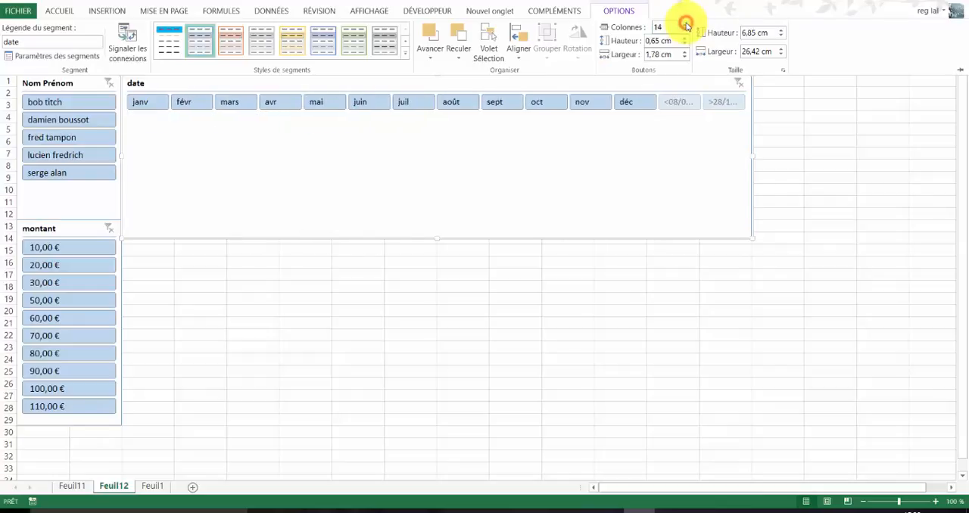
# - Reduce the date slicer's height so it ends at row 5, just below its row of months
pyautogui.click(438, 240)
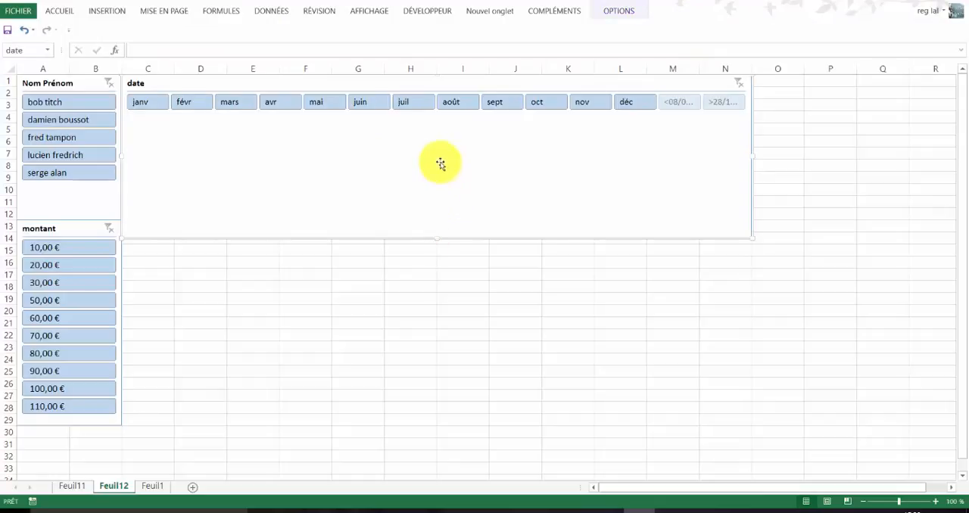
pyautogui.moveTo(438, 239); pyautogui.dragTo(438, 135)
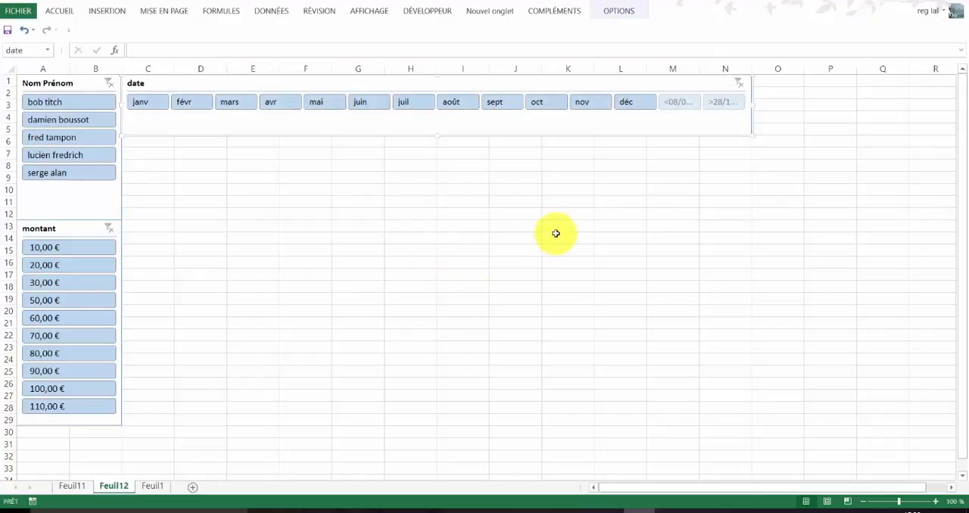
pyautogui.click(505, 226)
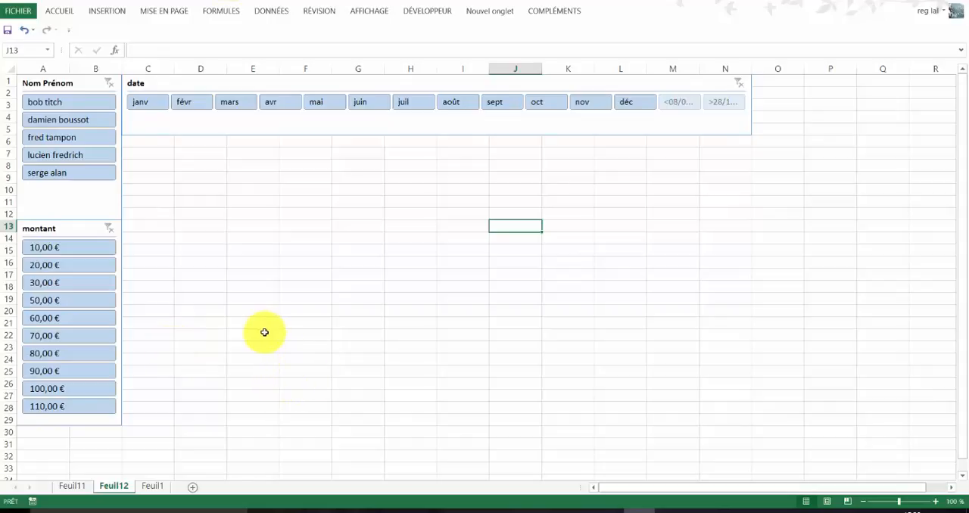
# - Test the Nom Prénom slicer by filtering to its last entry, checking the pivot tables on Feuil11, and clearing the filter
pyautogui.click(91, 179)
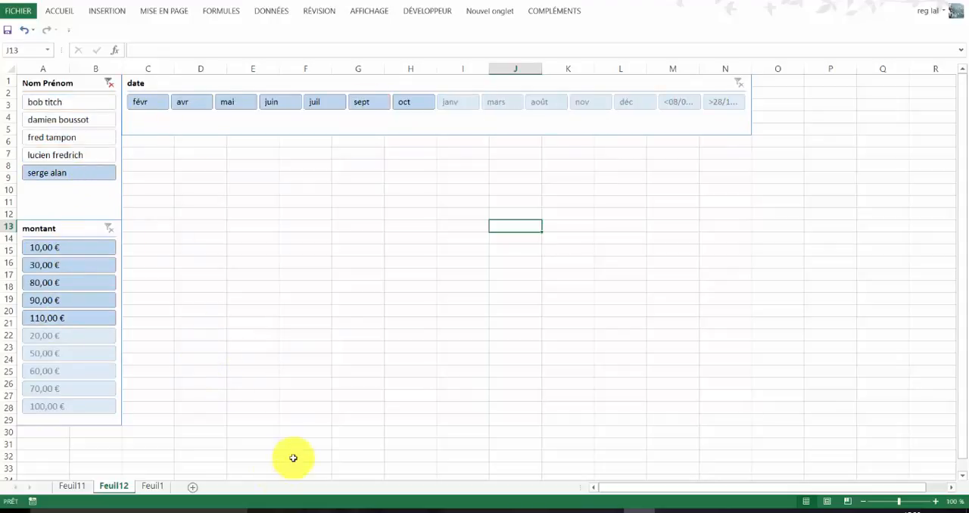
pyautogui.click(72, 485)
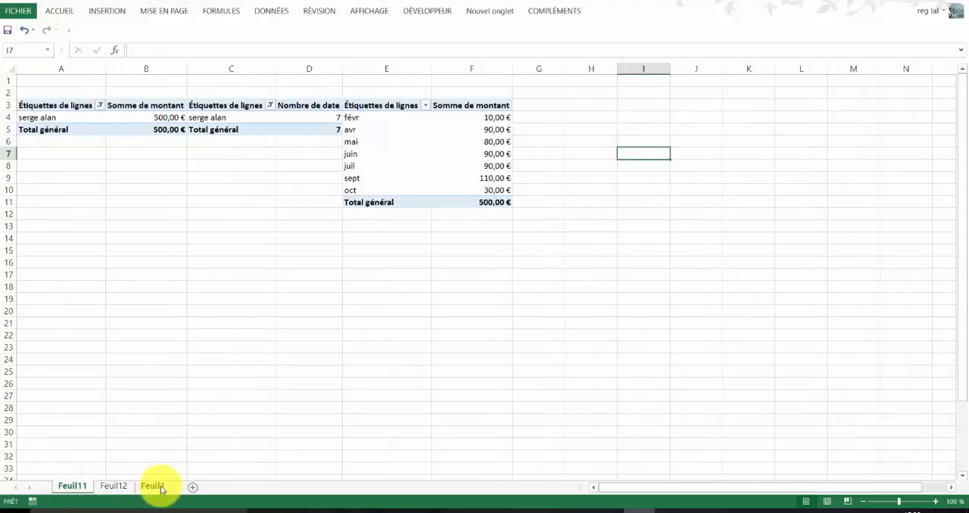
pyautogui.click(114, 486)
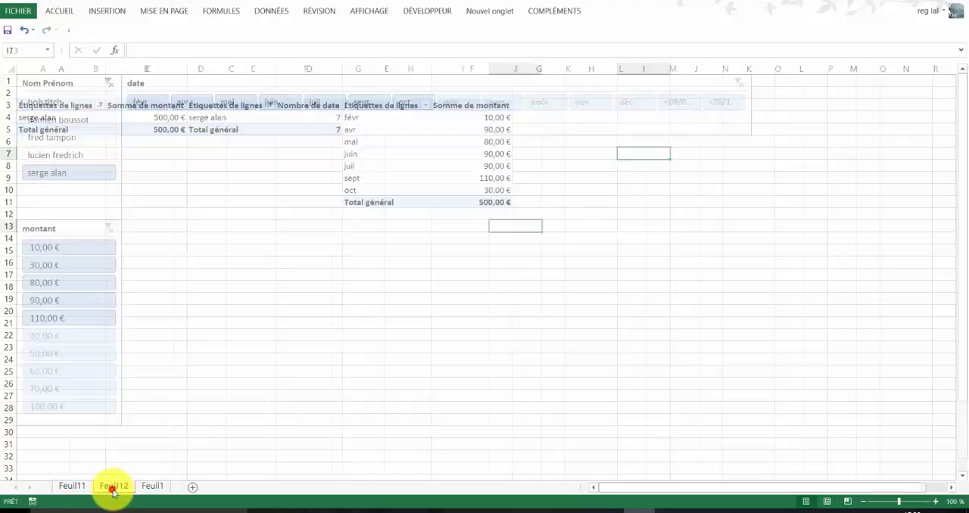
pyautogui.click(110, 86)
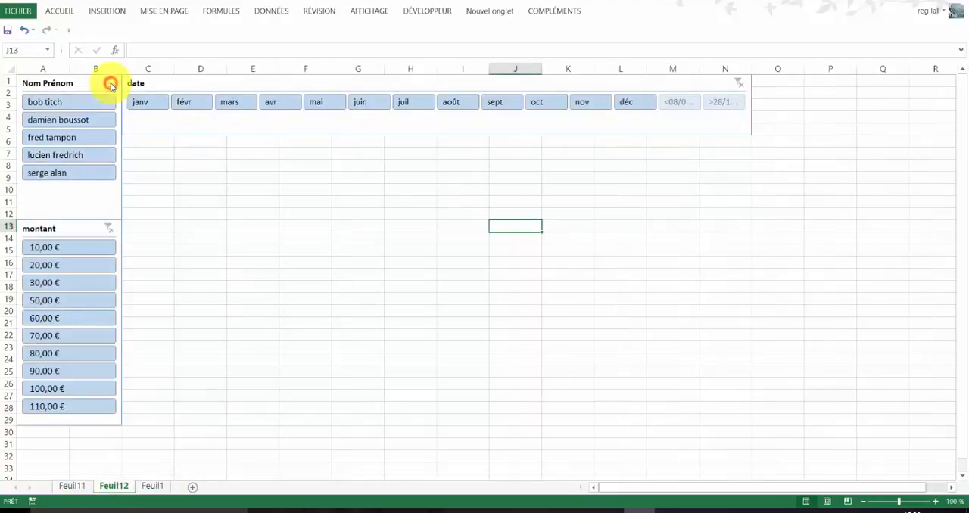
# - Insert a Histogramme 3D groupé pivot chart from Feuil11's first pivot table and place it over columns B to E, from row 13
pyautogui.click(71, 487)
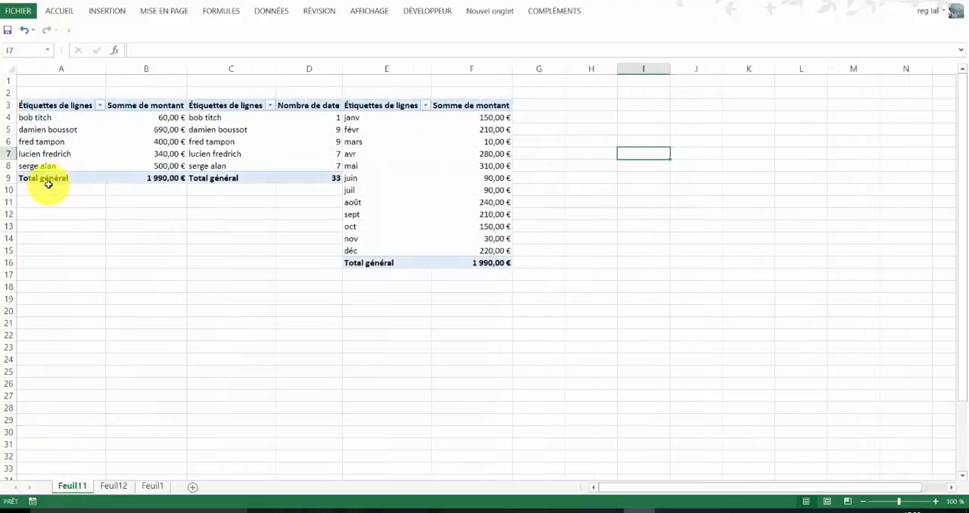
pyautogui.moveTo(52, 153); pyautogui.dragTo(50, 147)
pyautogui.click(42, 142)
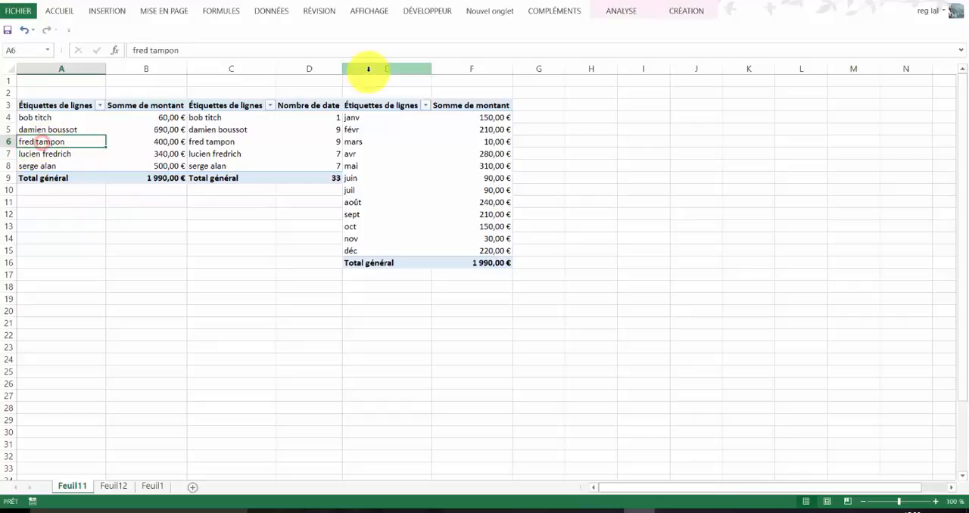
pyautogui.click(621, 10)
pyautogui.click(742, 43)
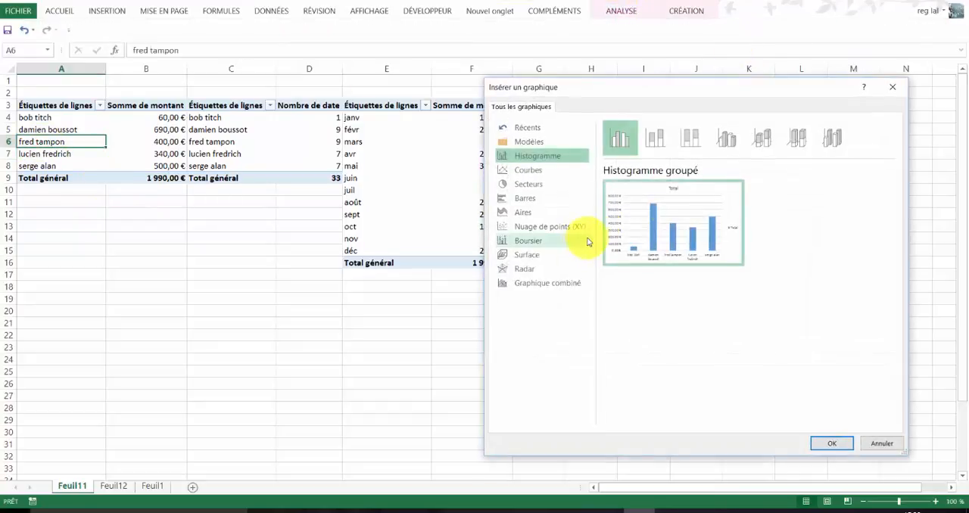
pyautogui.click(724, 142)
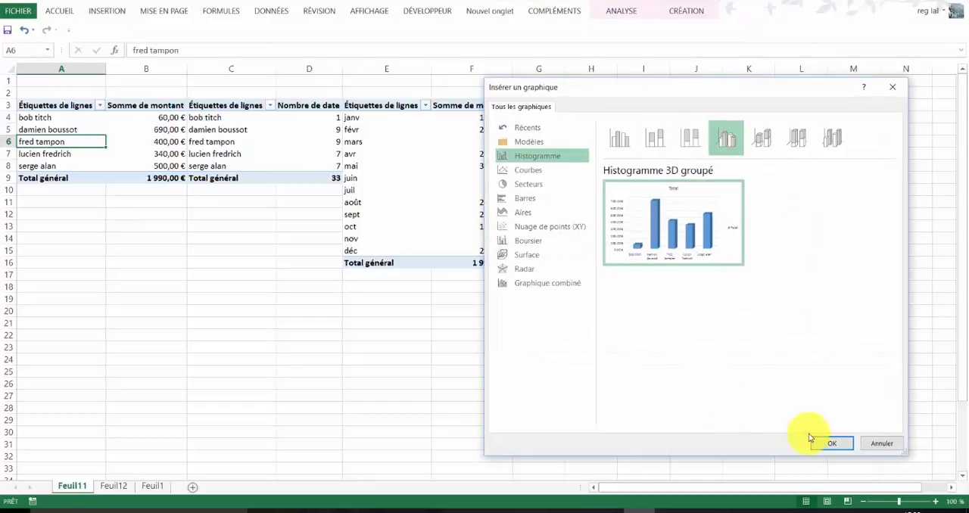
pyautogui.click(830, 443)
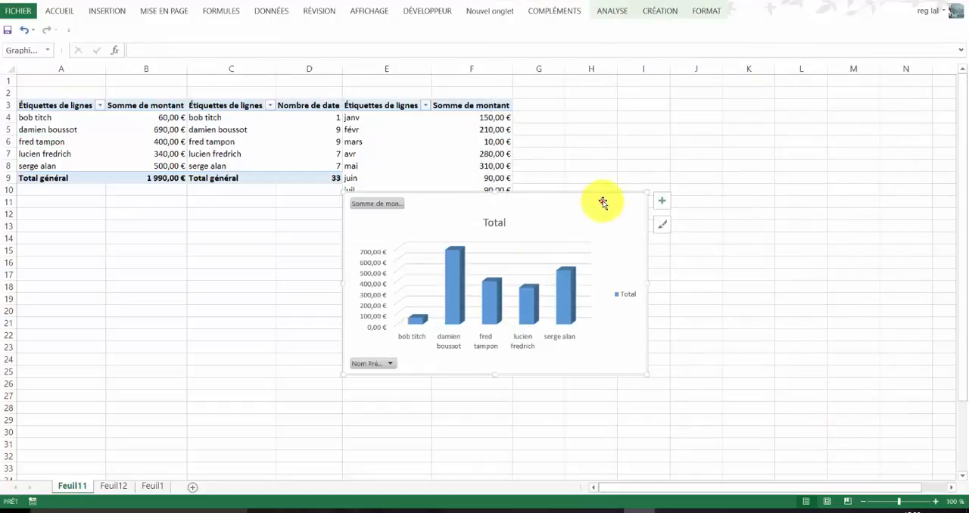
pyautogui.moveTo(602, 203); pyautogui.dragTo(365, 230)
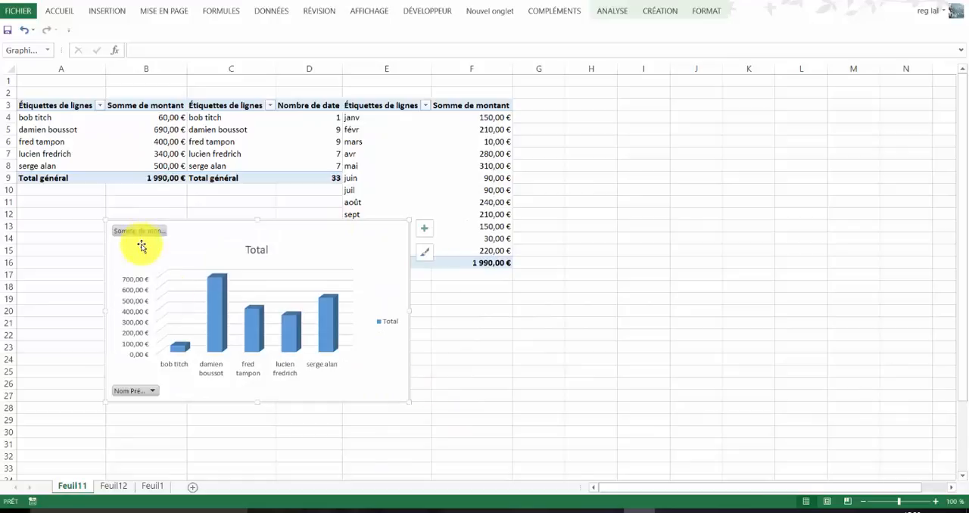
# - Hide all field buttons on the Somme de montant by name chart and move it to rows 16–31 under the first two pivot tables
pyautogui.click(152, 391)
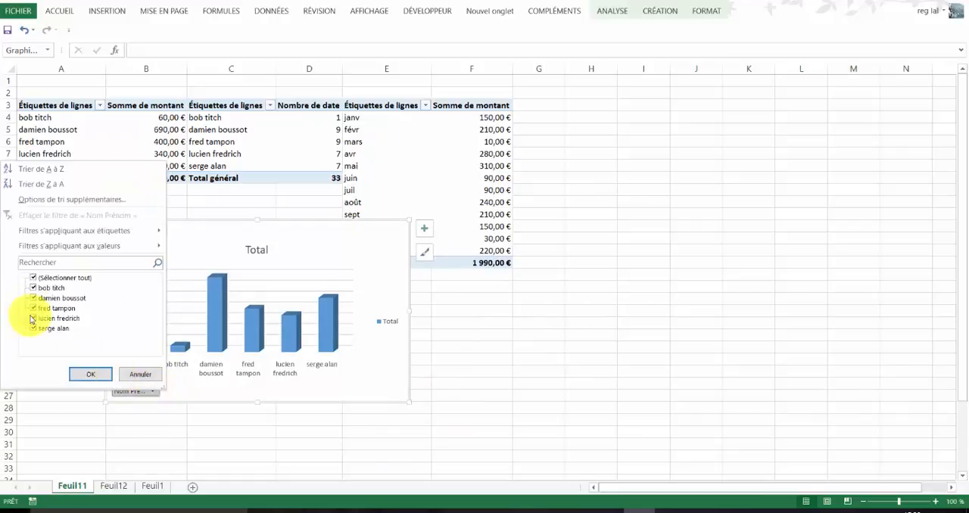
pyautogui.click(340, 243)
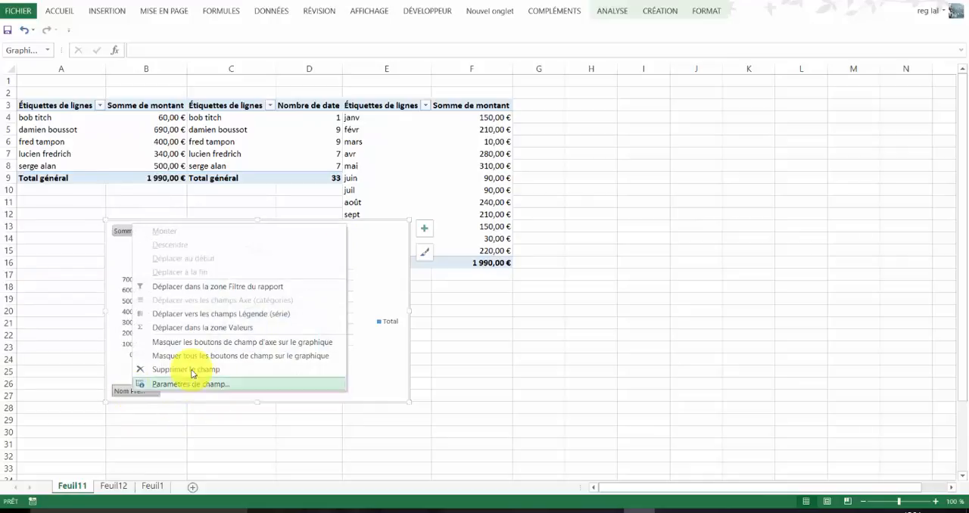
pyautogui.click(197, 357)
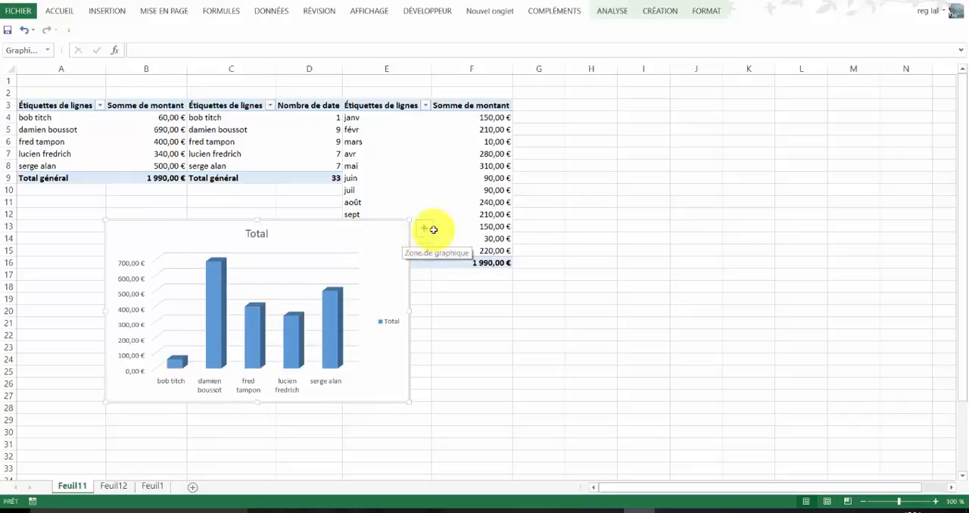
pyautogui.moveTo(372, 234)
pyautogui.mouseDown()
pyautogui.moveTo(296, 292)
pyautogui.moveTo(314, 279)
pyautogui.mouseUp()
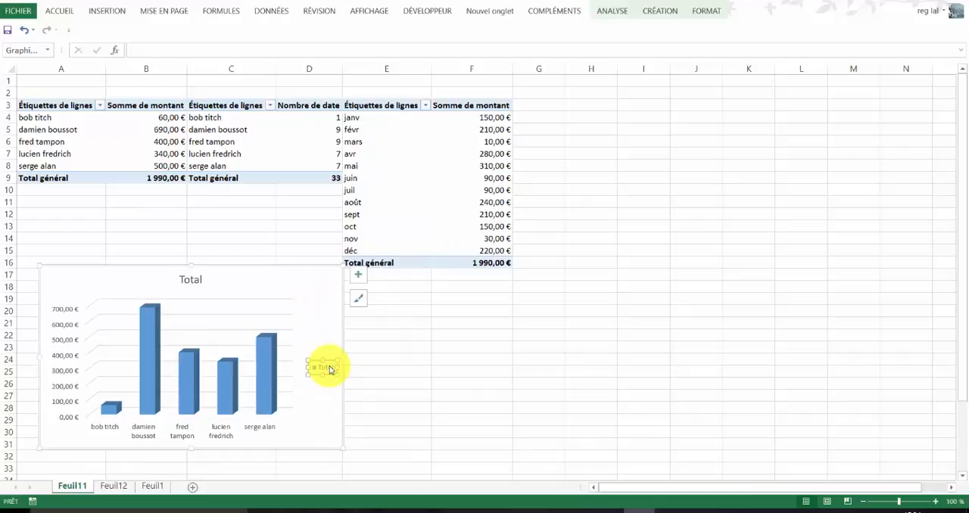
# - Remove the legend and gridlines from the Somme de montant by name chart and show data labels on its columns
pyautogui.press('Delete')
pyautogui.rightClick(297, 354)
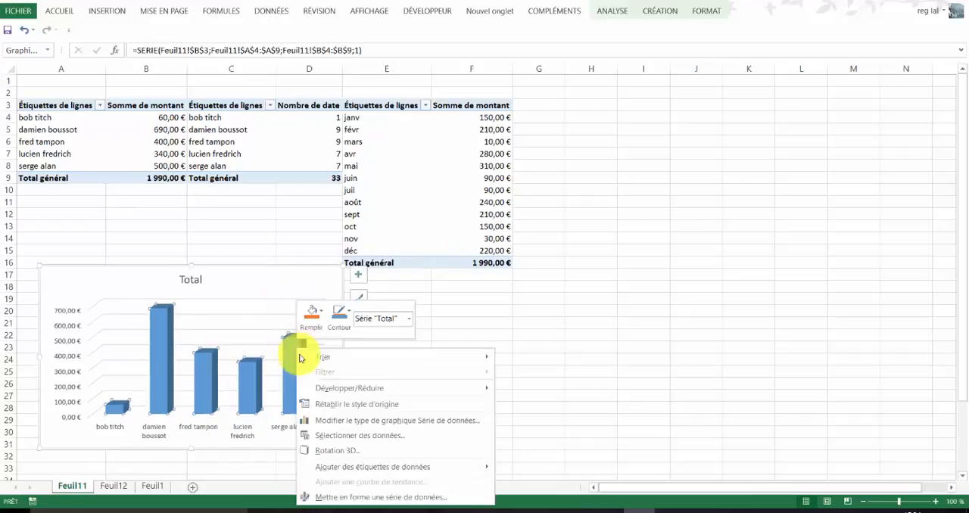
pyautogui.click(309, 286)
pyautogui.click(357, 277)
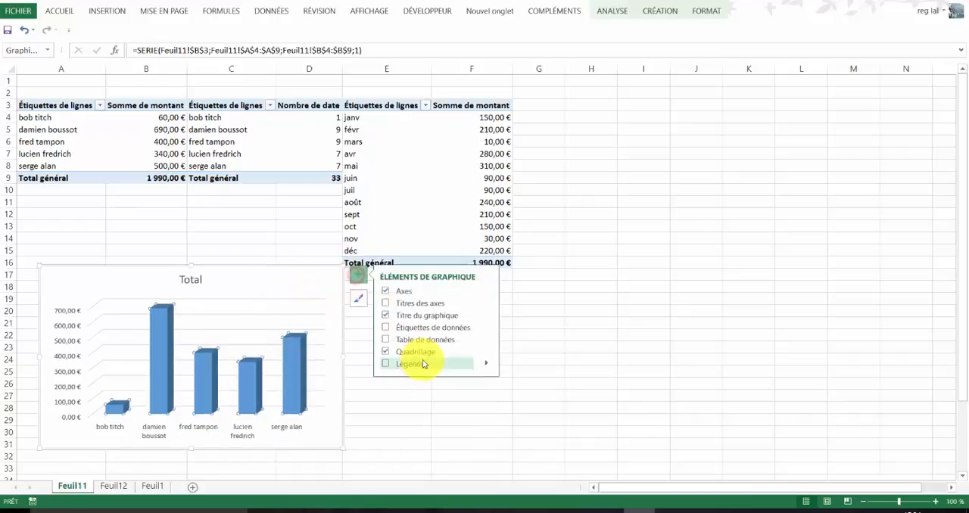
pyautogui.click(384, 327)
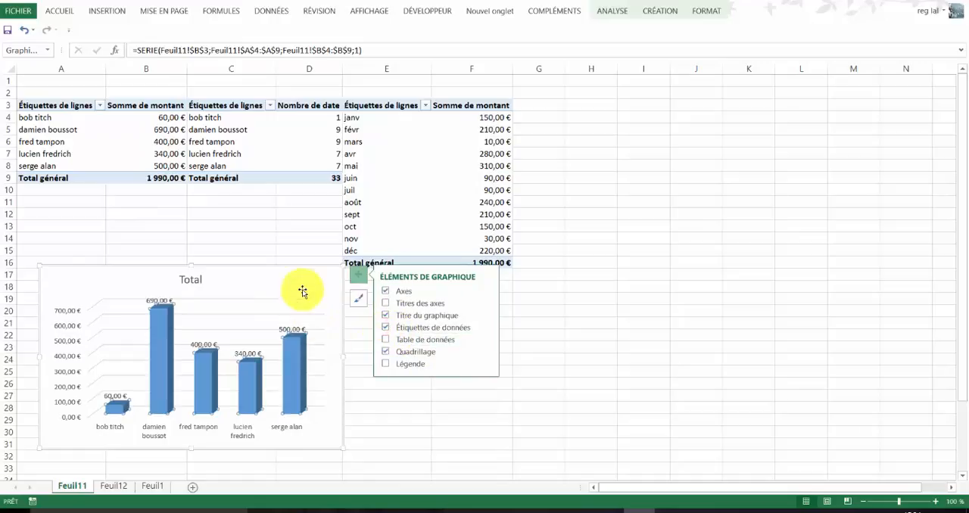
pyautogui.click(386, 353)
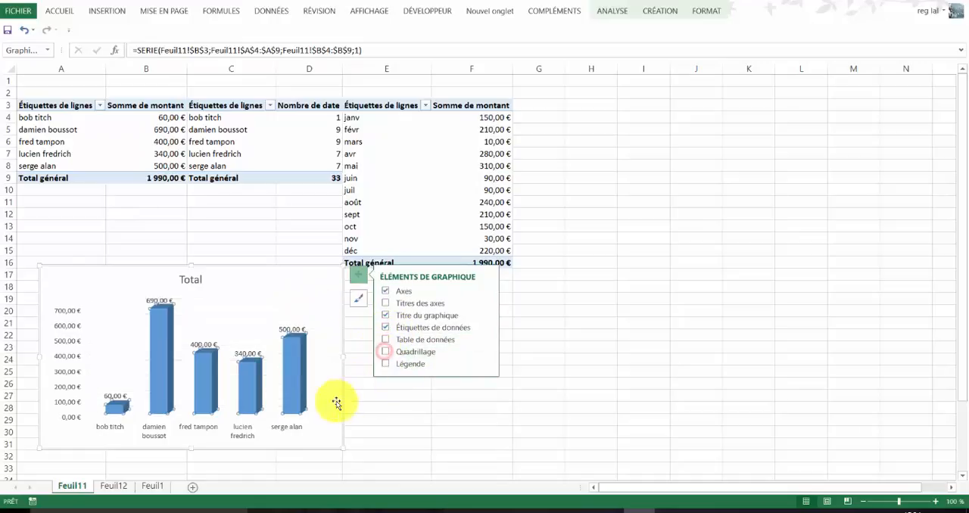
pyautogui.click(319, 295)
pyautogui.click(576, 298)
# - Insert a Histogramme 3D groupé pivot chart from the second pivot table, showing Nombre de date by name
pyautogui.click(275, 151)
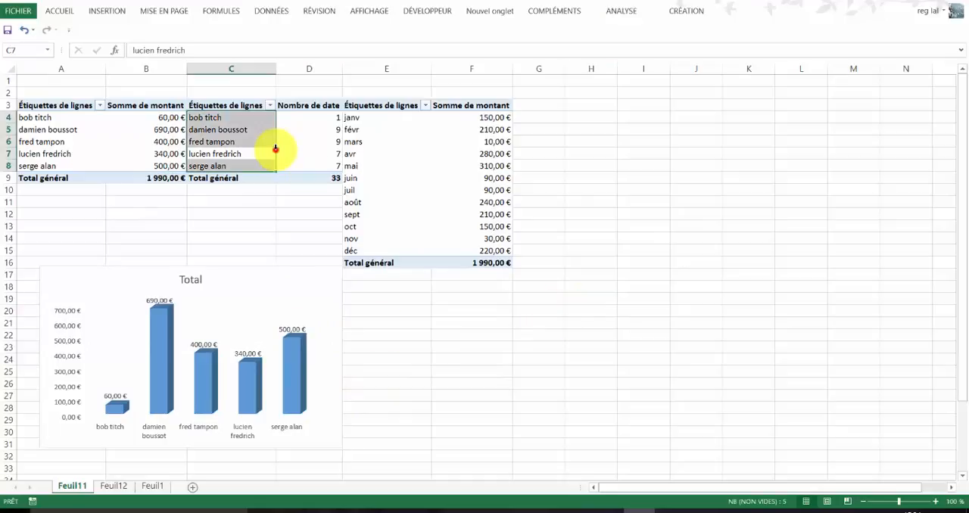
pyautogui.click(625, 16)
pyautogui.click(735, 45)
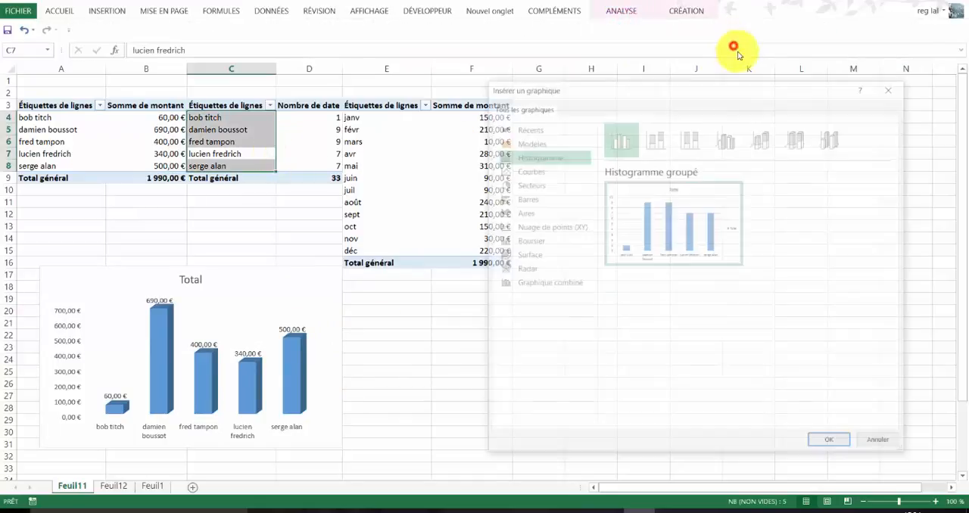
pyautogui.click(726, 137)
pyautogui.click(832, 443)
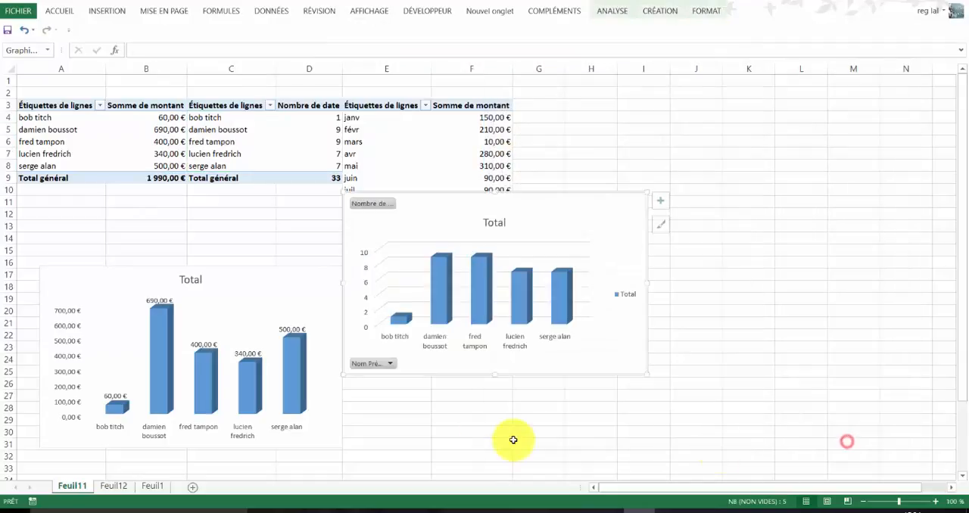
# - Hide all field buttons on the Nombre de date chart and delete its legend
pyautogui.rightClick(385, 365)
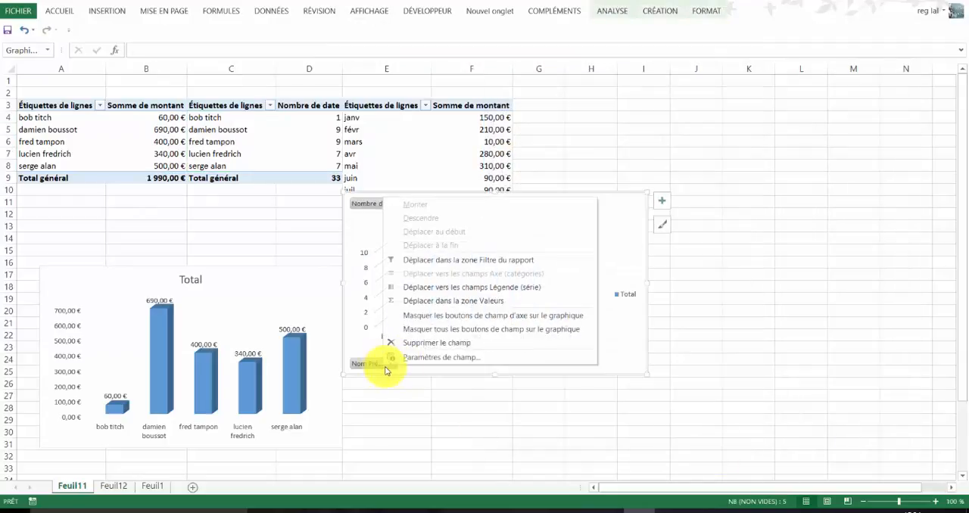
pyautogui.click(420, 329)
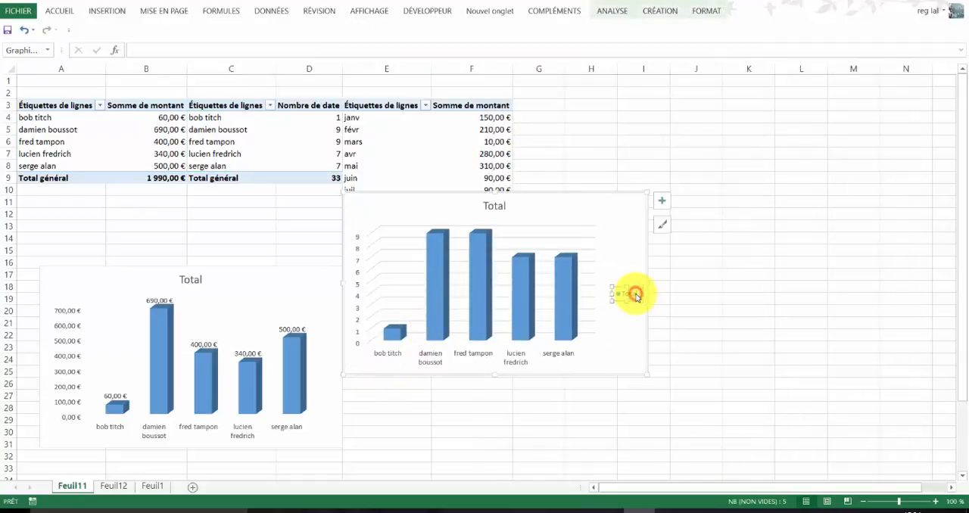
pyautogui.press('Delete')
# - Show data labels on the Nombre de date chart and remove its gridlines
pyautogui.click(662, 201)
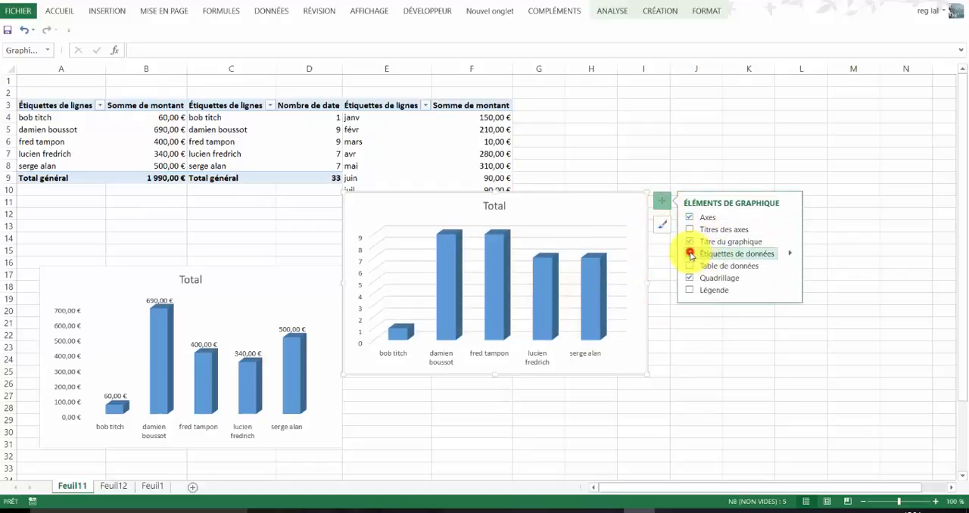
pyautogui.click(690, 254)
pyautogui.click(690, 278)
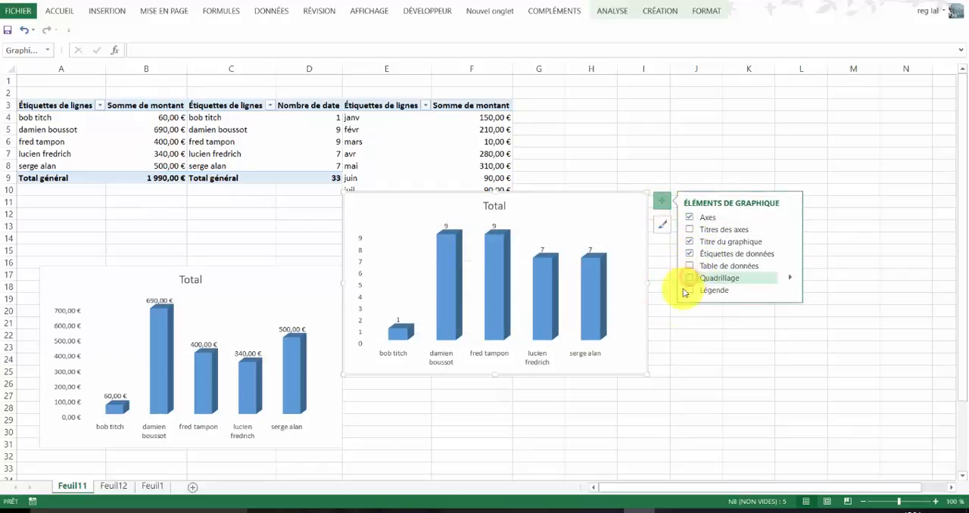
pyautogui.click(685, 386)
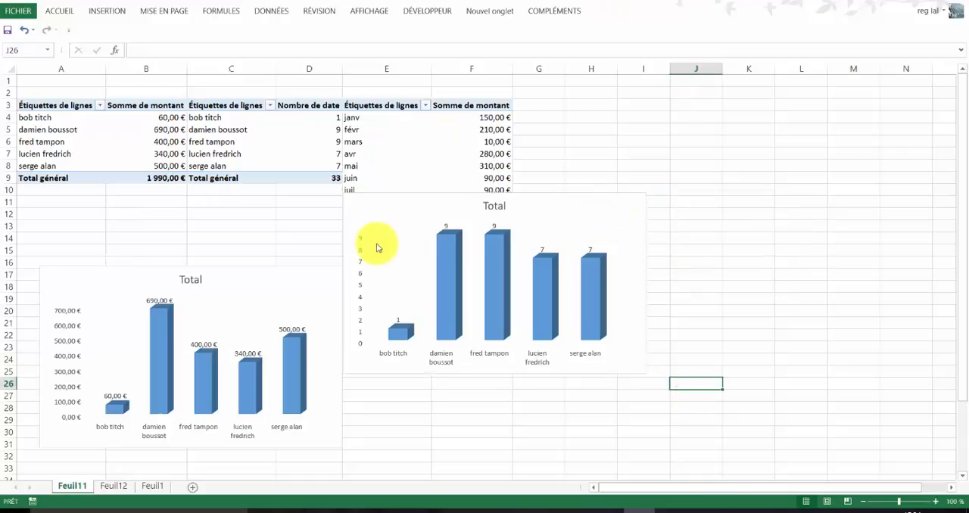
# - Insert a Histogramme 3D groupé pivot chart from the monthly Somme de montant pivot table and place it over columns I to M, from row 13
pyautogui.click(434, 139)
pyautogui.click(621, 13)
pyautogui.click(738, 34)
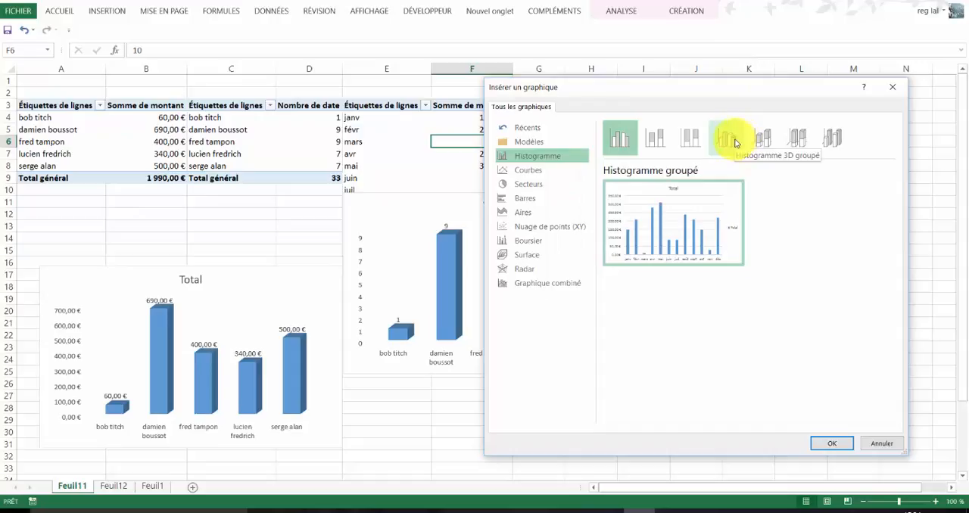
pyautogui.click(734, 141)
pyautogui.click(836, 450)
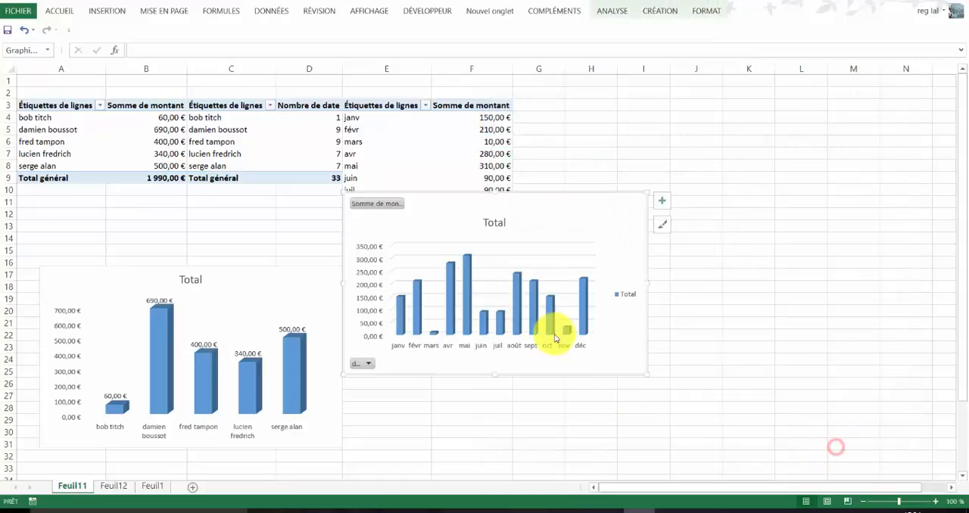
pyautogui.moveTo(536, 215); pyautogui.dragTo(791, 263)
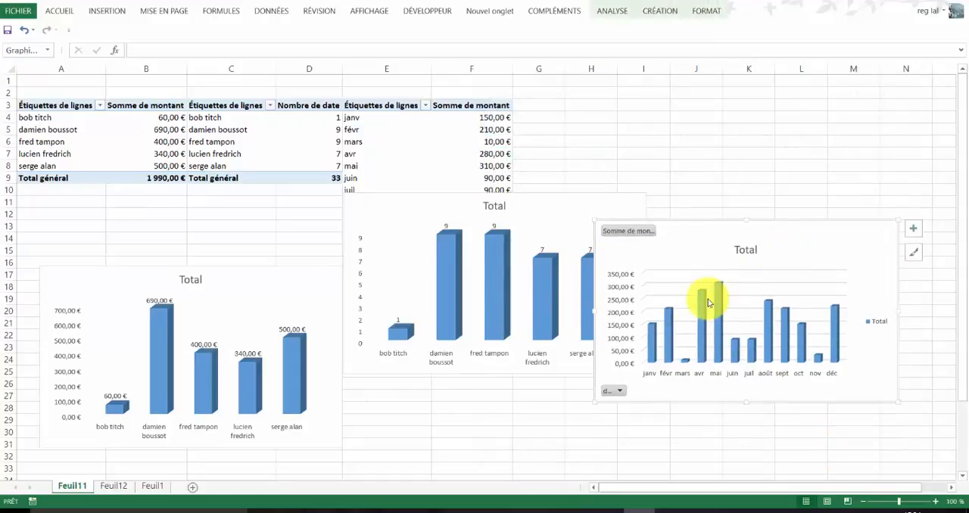
# - Hide all field buttons on the monthly Somme de montant chart
pyautogui.rightClick(627, 231)
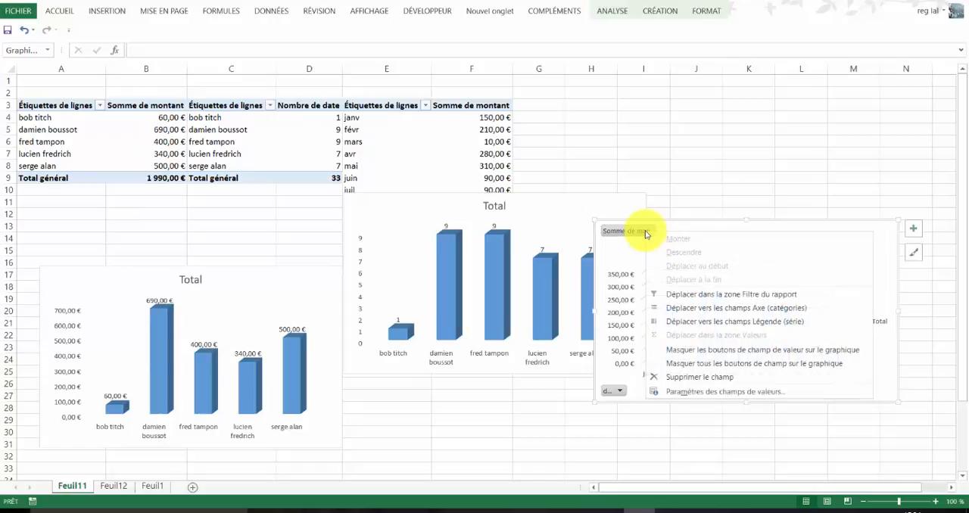
pyautogui.click(685, 364)
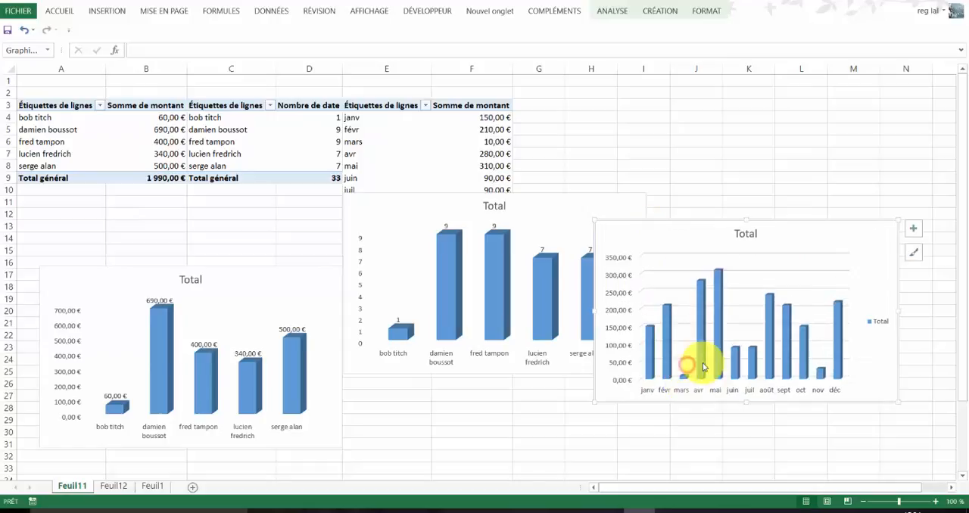
pyautogui.click(916, 219)
pyautogui.click(885, 237)
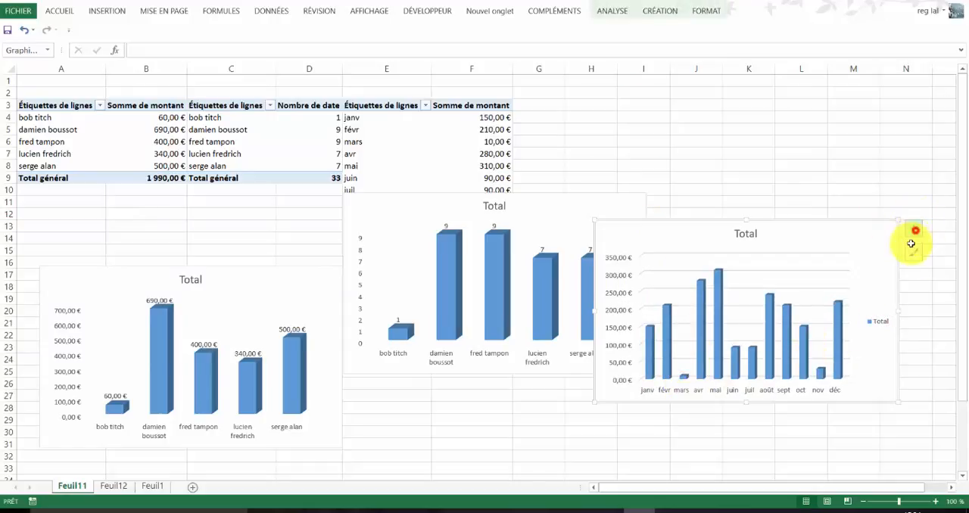
# - Remove the legend and gridlines from the monthly Somme de montant chart and show data labels on its columns
pyautogui.click(915, 230)
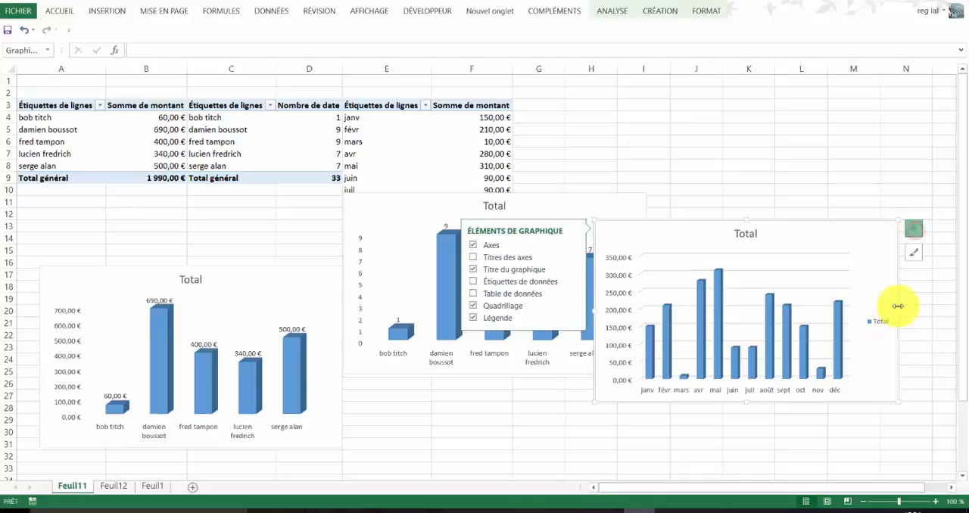
pyautogui.click(472, 319)
pyautogui.click(473, 284)
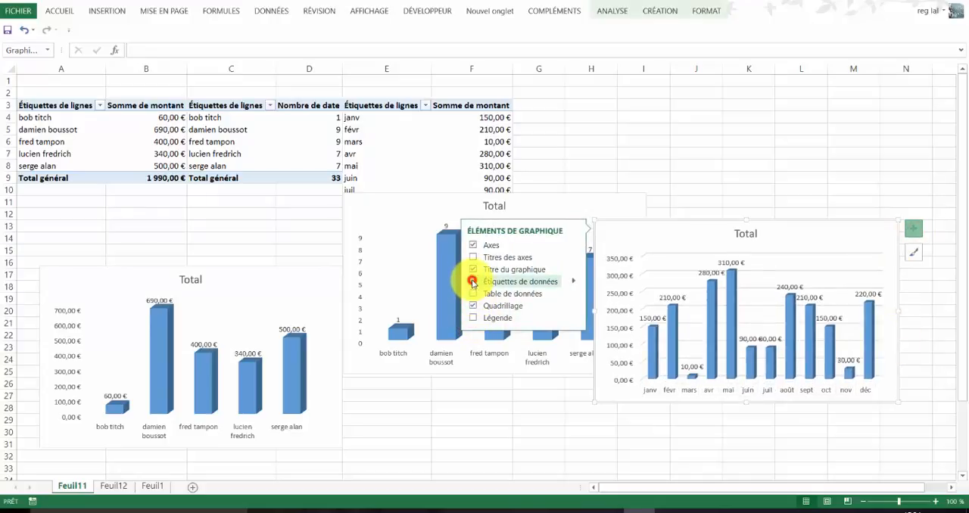
pyautogui.click(473, 307)
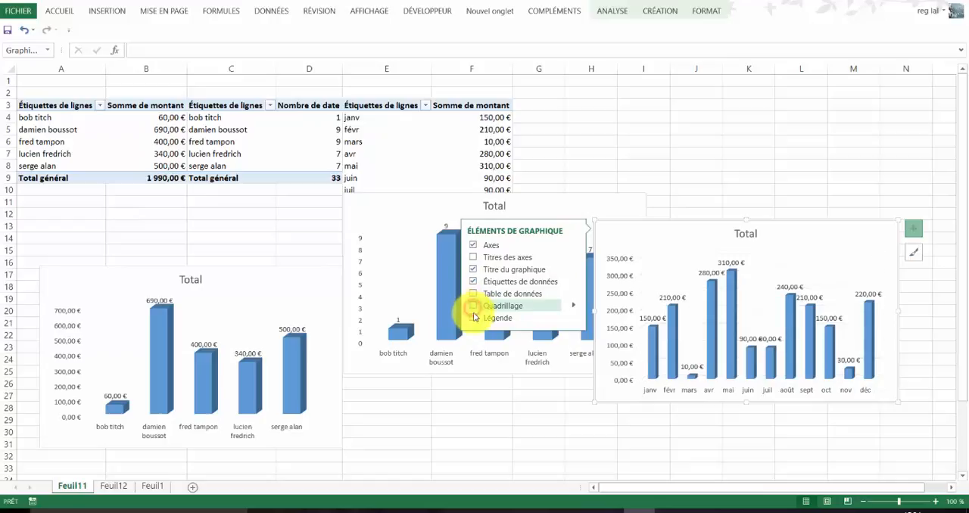
# - Move the Nombre de date chart up over columns D to H, with its top edge at row 3
pyautogui.click(853, 165)
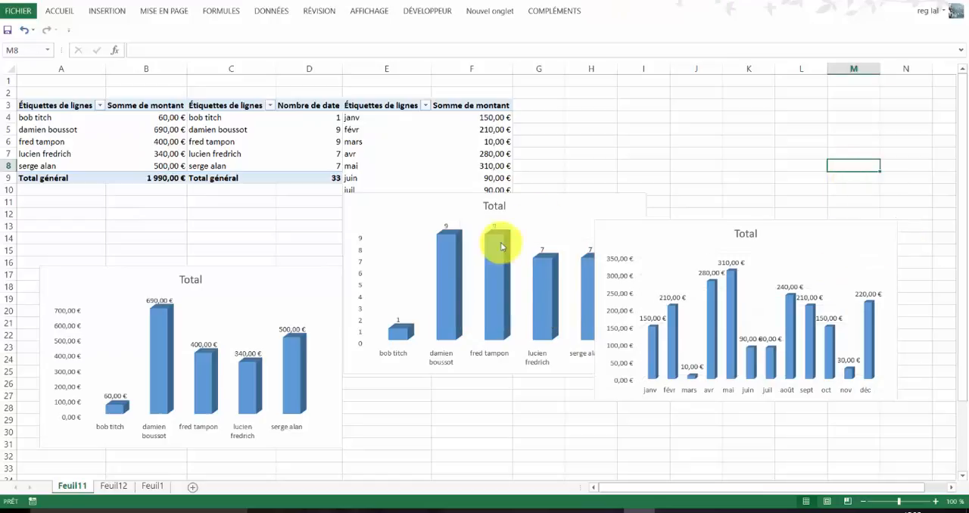
pyautogui.moveTo(560, 210); pyautogui.dragTo(513, 130)
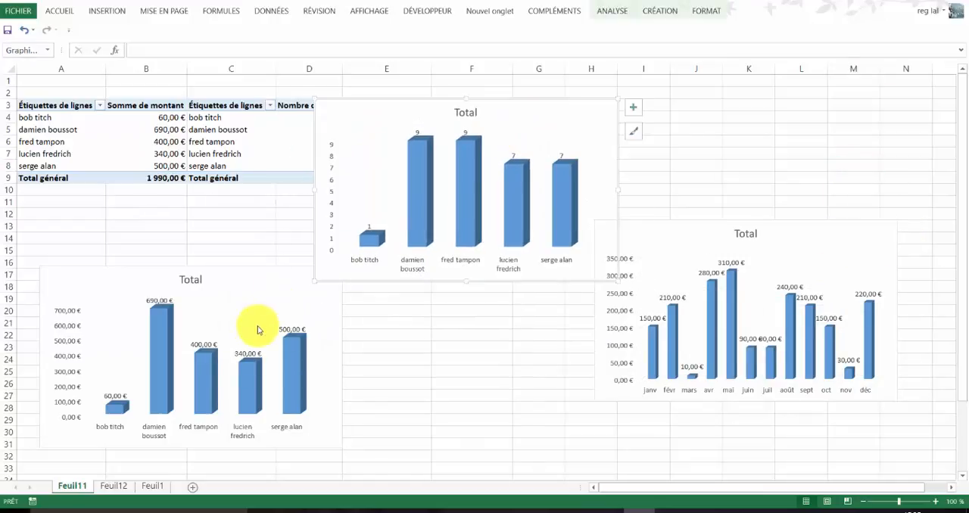
pyautogui.moveTo(273, 297)
pyautogui.mouseDown()
pyautogui.moveTo(207, 202)
pyautogui.moveTo(217, 196)
pyautogui.mouseUp()
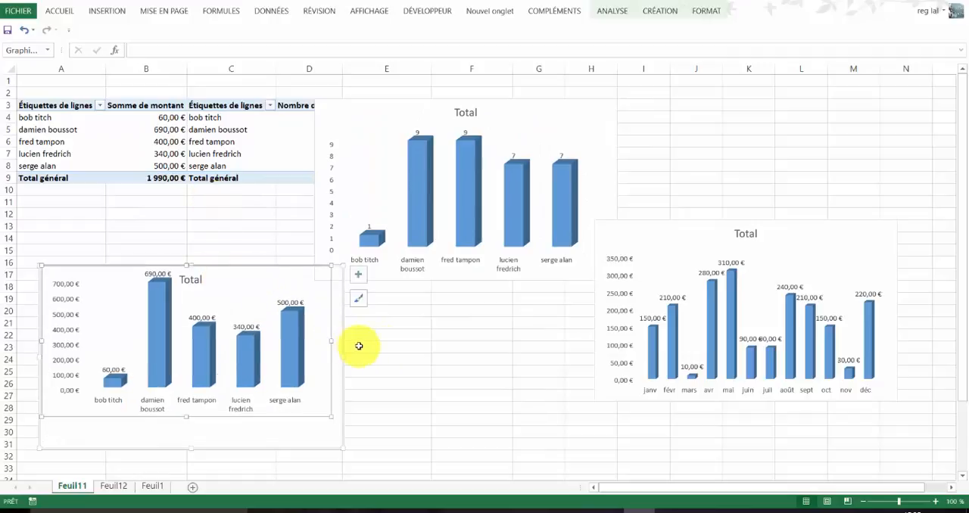
pyautogui.click(25, 31)
# - Cut all three pivot charts from Feuil11 and paste them at cell C6 on Feuil12
pyautogui.click(230, 279)
pyautogui.hotkey('ctrl', 'a')
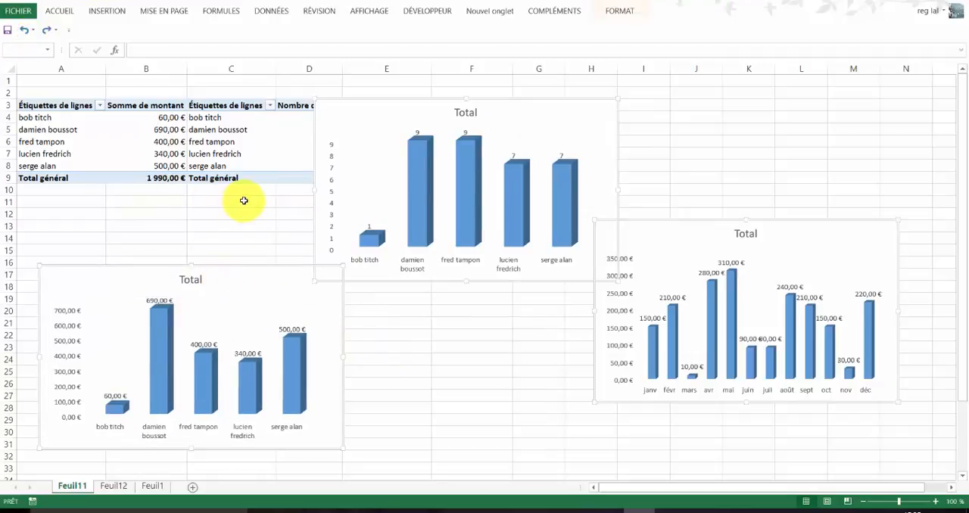
pyautogui.press('Delete')
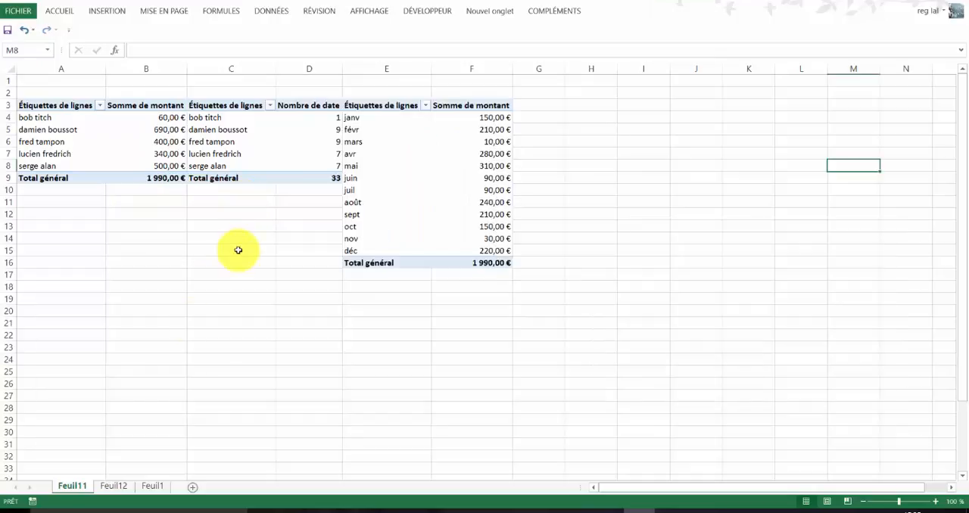
pyautogui.click(114, 485)
pyautogui.click(161, 141)
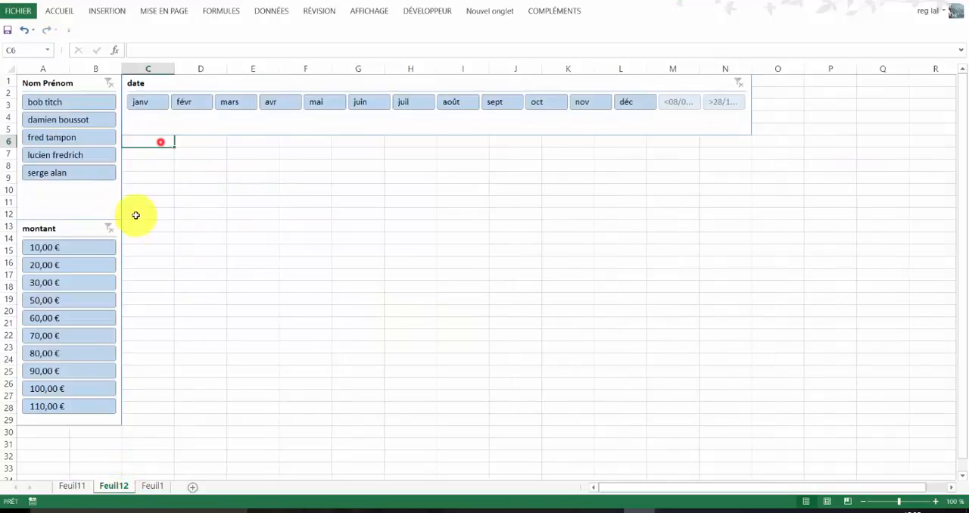
pyautogui.hotkey('ctrl', 'v')
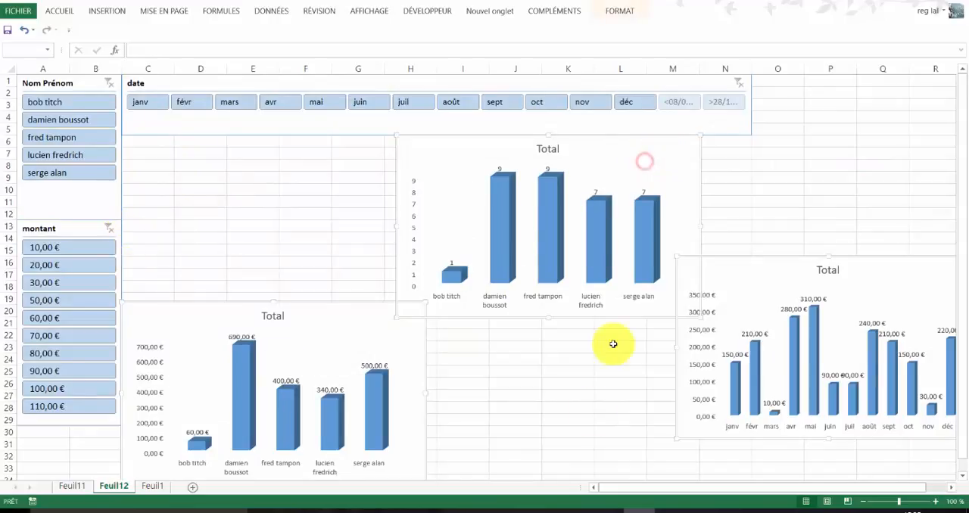
# - Shift the Nombre de date chart sideways and place the Somme de montant by name chart directly under the date slicer, from column C
pyautogui.click(589, 419)
pyautogui.moveTo(668, 165); pyautogui.dragTo(761, 165)
pyautogui.moveTo(402, 320)
pyautogui.mouseDown()
pyautogui.moveTo(387, 268)
pyautogui.moveTo(427, 170)
pyautogui.moveTo(401, 156)
pyautogui.mouseUp()
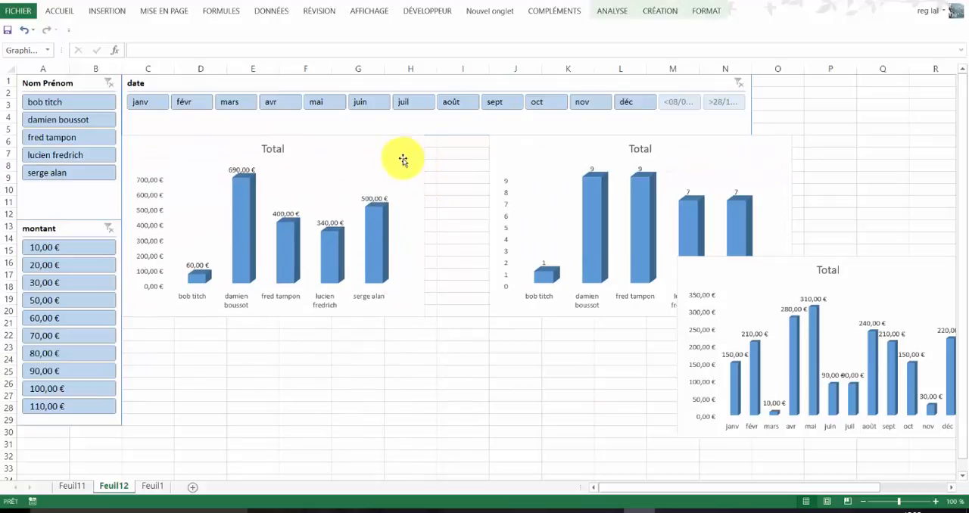
# - Shrink the Somme de montant by name chart so it ends at column G and row 19
pyautogui.moveTo(426, 228); pyautogui.dragTo(386, 229)
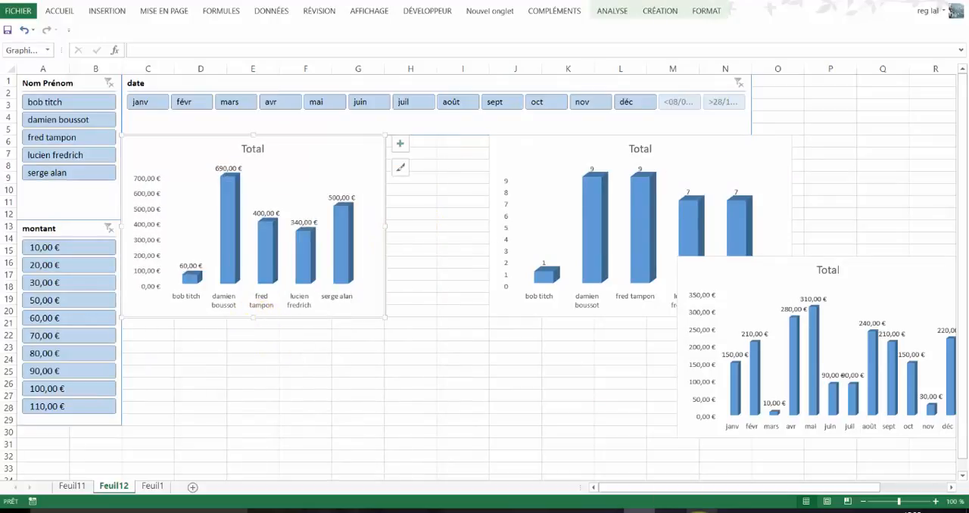
pyautogui.click(695, 509)
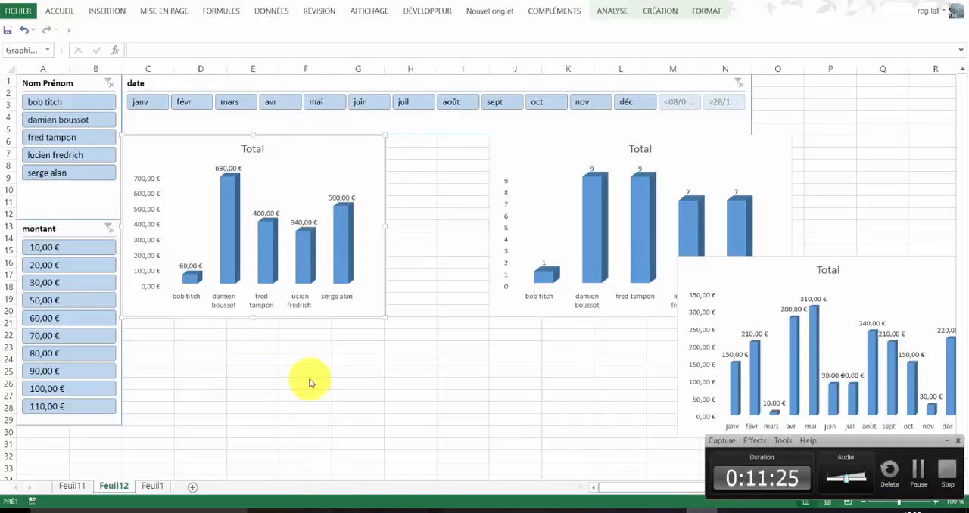
pyautogui.click(254, 319)
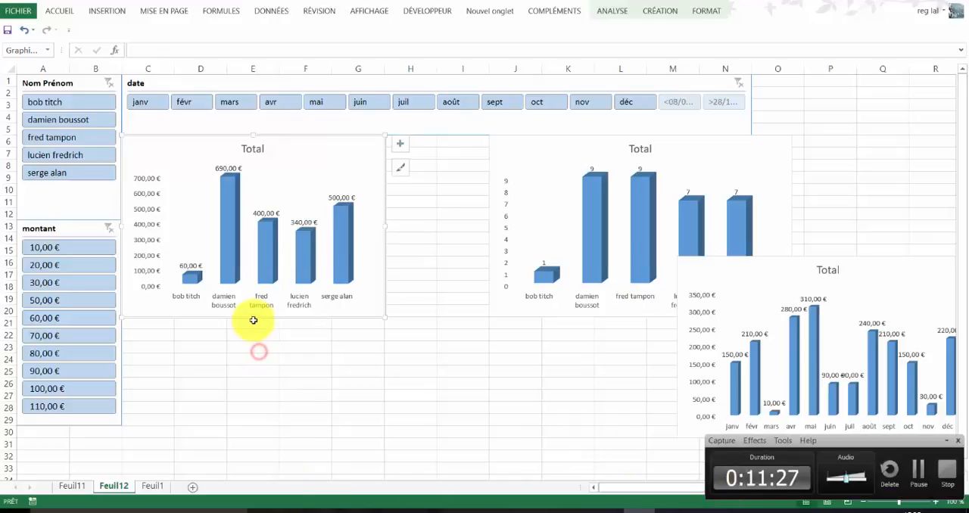
pyautogui.moveTo(254, 316); pyautogui.dragTo(256, 311)
# - Place the Nombre de date chart beside the Somme de montant by name chart and resize it to span columns H to M, down to row 19
pyautogui.moveTo(749, 154)
pyautogui.mouseDown()
pyautogui.moveTo(656, 162)
pyautogui.moveTo(646, 153)
pyautogui.mouseUp()
pyautogui.moveTo(537, 319); pyautogui.dragTo(537, 305)
pyautogui.moveTo(689, 219); pyautogui.dragTo(699, 218)
# - Move the monthly Somme de montant chart under the other two charts and resize it to span columns C to M, rows 20 to 29
pyautogui.moveTo(895, 282); pyautogui.dragTo(341, 328)
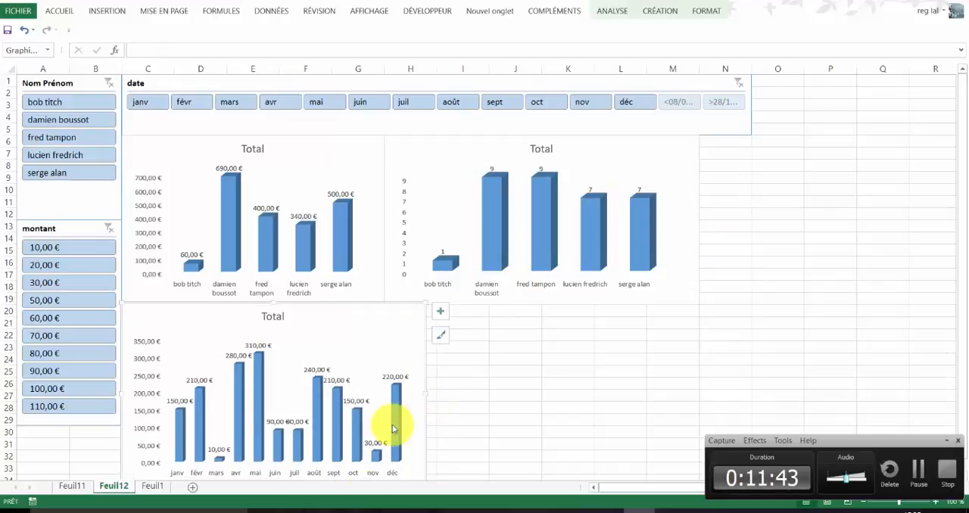
pyautogui.scroll(-1, 275, 468)
pyautogui.scroll(-1, 275, 467)
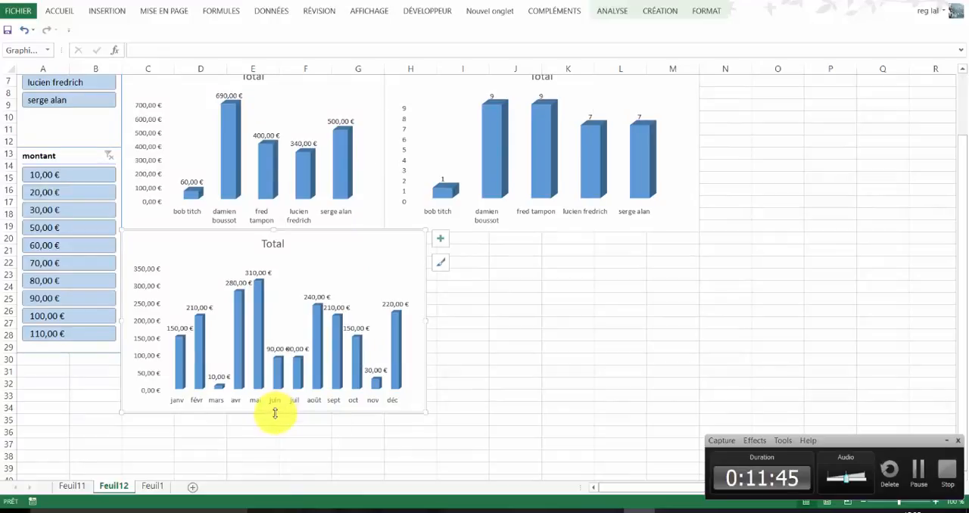
pyautogui.moveTo(274, 405); pyautogui.dragTo(286, 354)
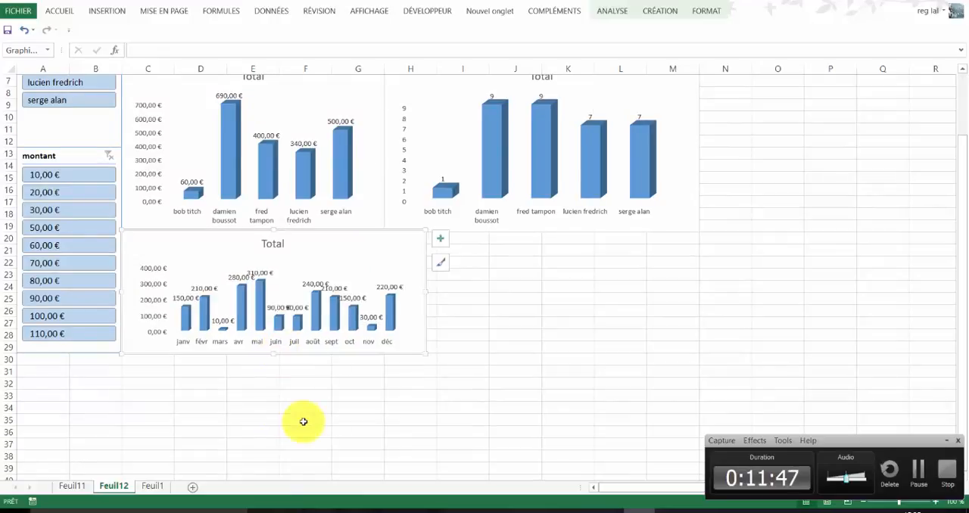
pyautogui.scroll(2, 302, 416)
pyautogui.moveTo(426, 364); pyautogui.dragTo(685, 351)
# - Narrow the date slicer so it ends at column M, flush with the charts below
pyautogui.click(748, 122)
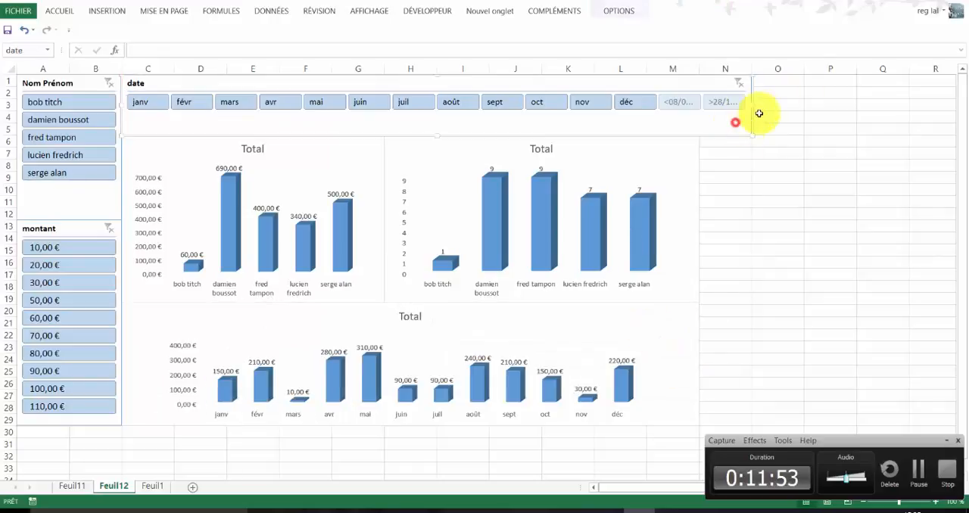
pyautogui.moveTo(755, 106); pyautogui.dragTo(702, 112)
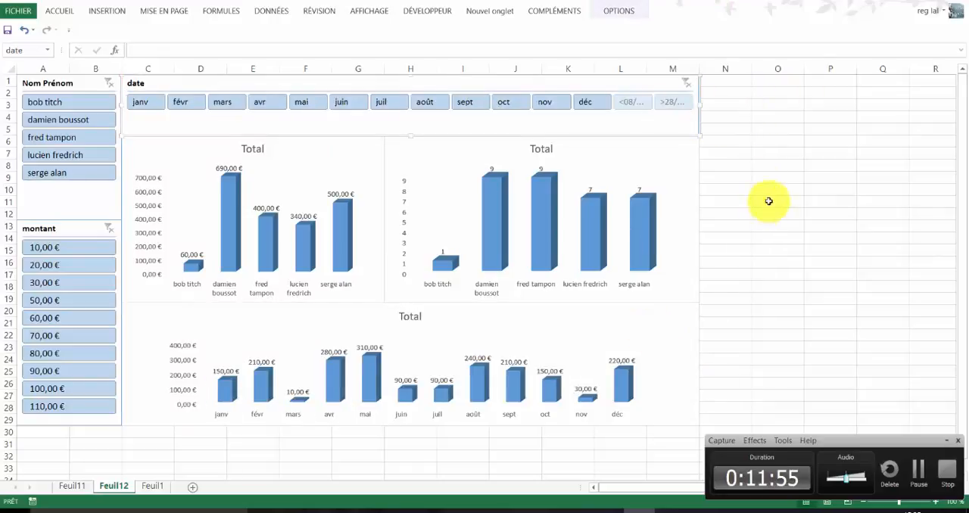
pyautogui.click(766, 214)
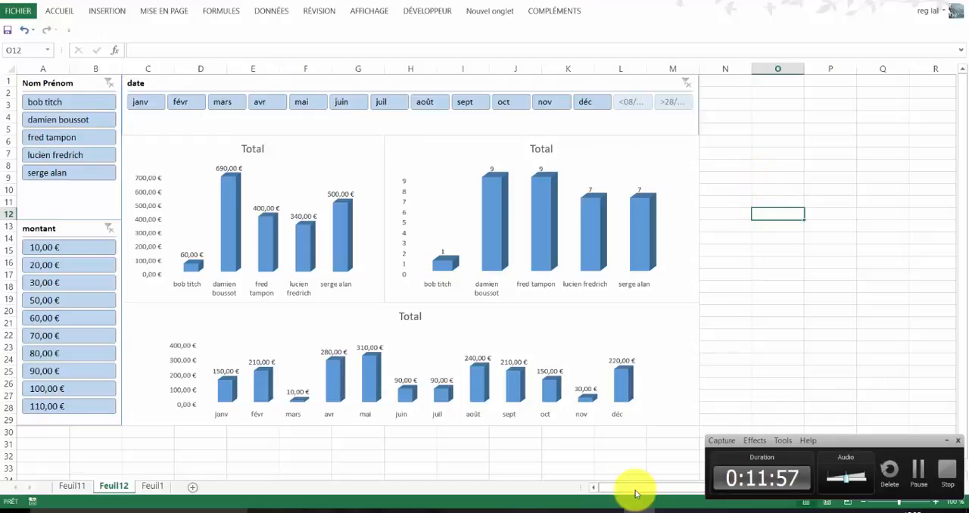
pyautogui.click(442, 455)
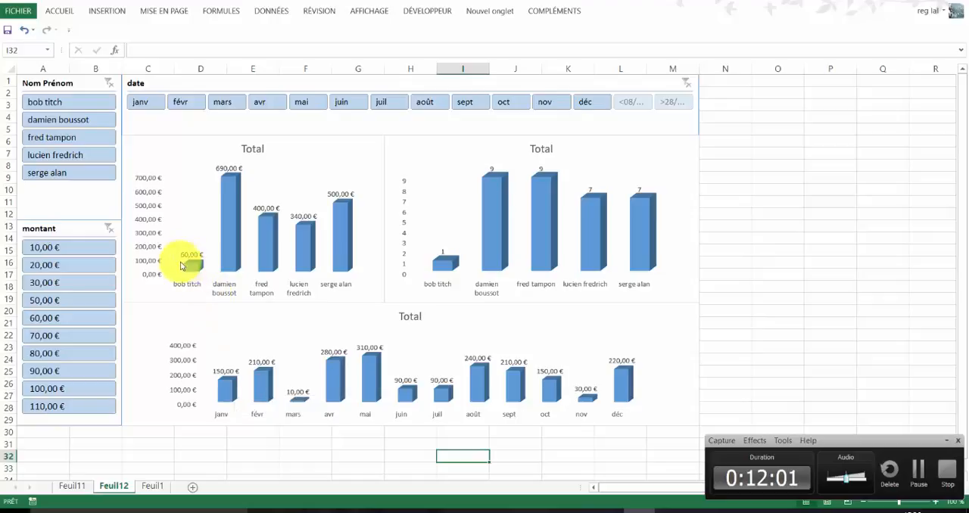
# - Filter the dashboard by each of the first four names in the Nom Prénom slicer in turn, then clear that filter
pyautogui.click(46, 104)
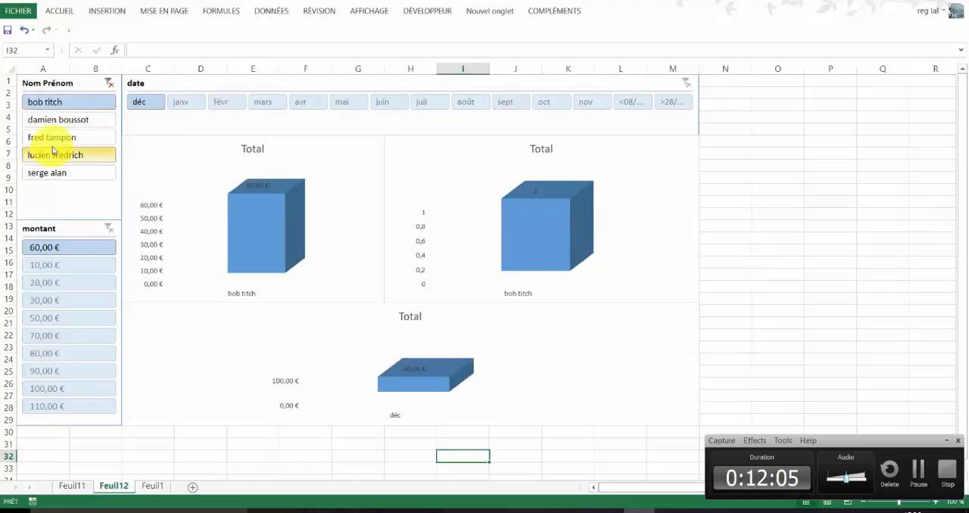
pyautogui.click(62, 121)
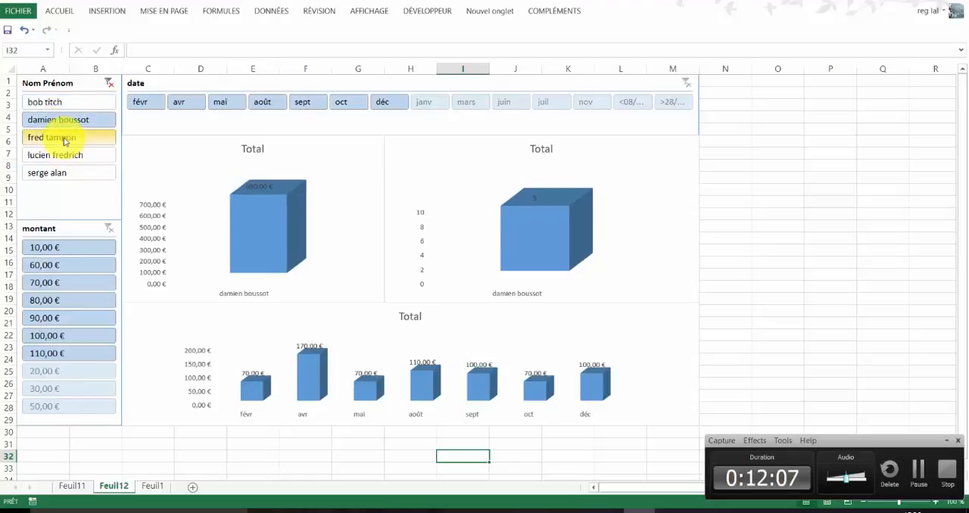
pyautogui.click(61, 137)
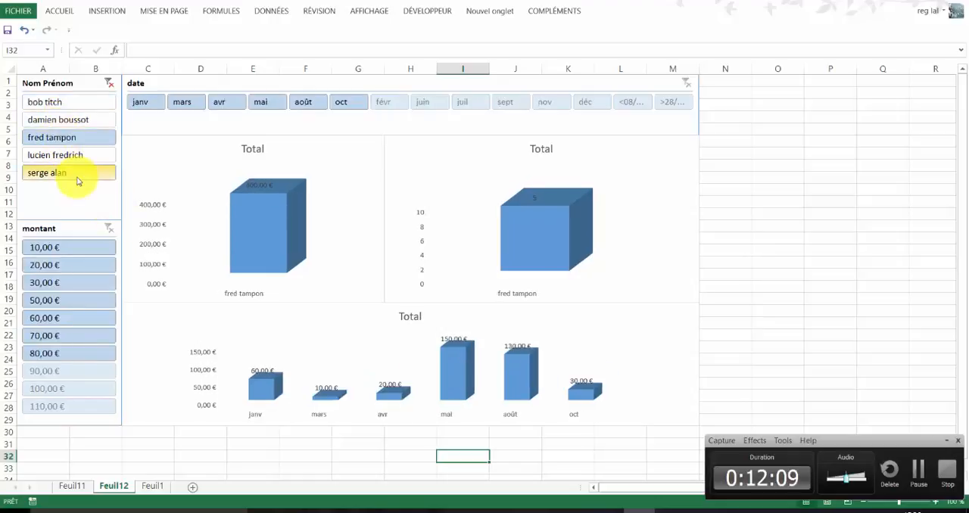
pyautogui.click(71, 153)
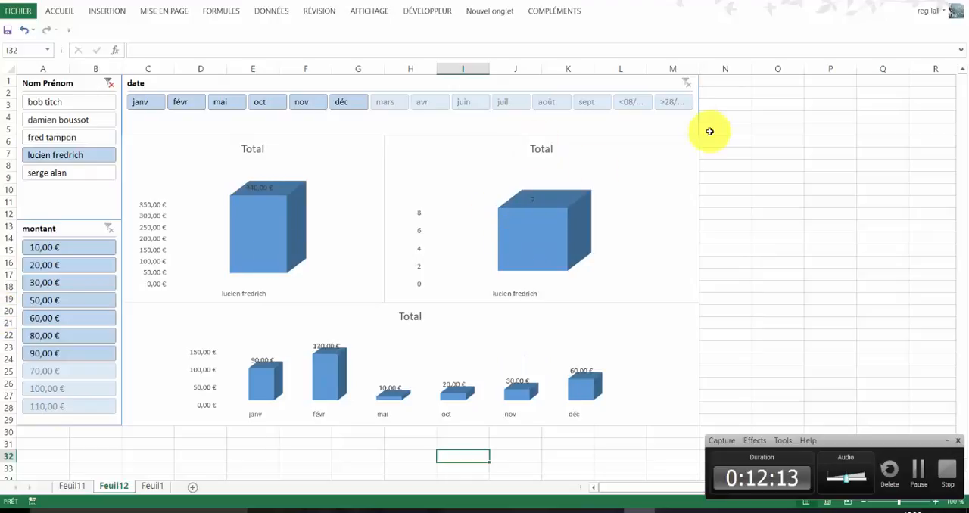
pyautogui.click(109, 83)
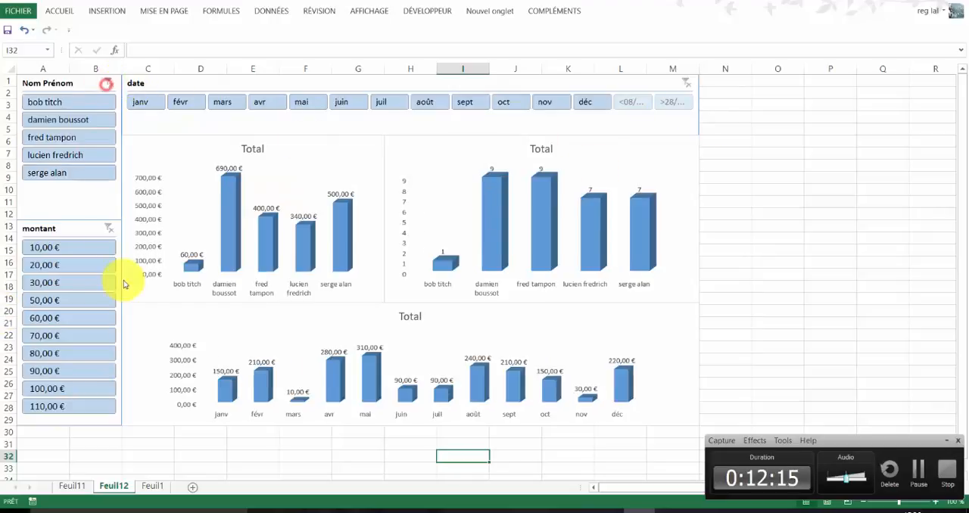
# - Filter the dashboard to janv, févr and mars with the date slicer, then clear that filter
pyautogui.click(148, 103)
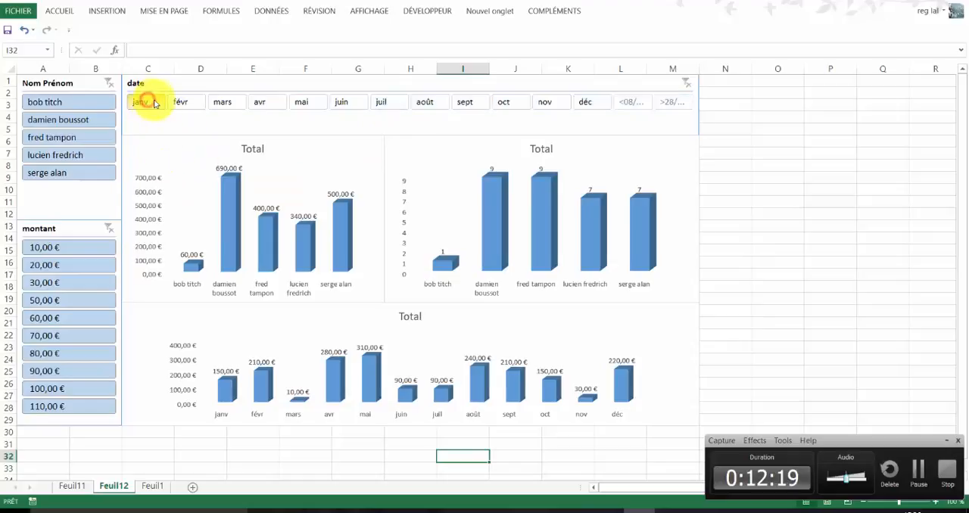
pyautogui.keyDown('ctrl'); pyautogui.click(222, 103); pyautogui.keyUp('ctrl')
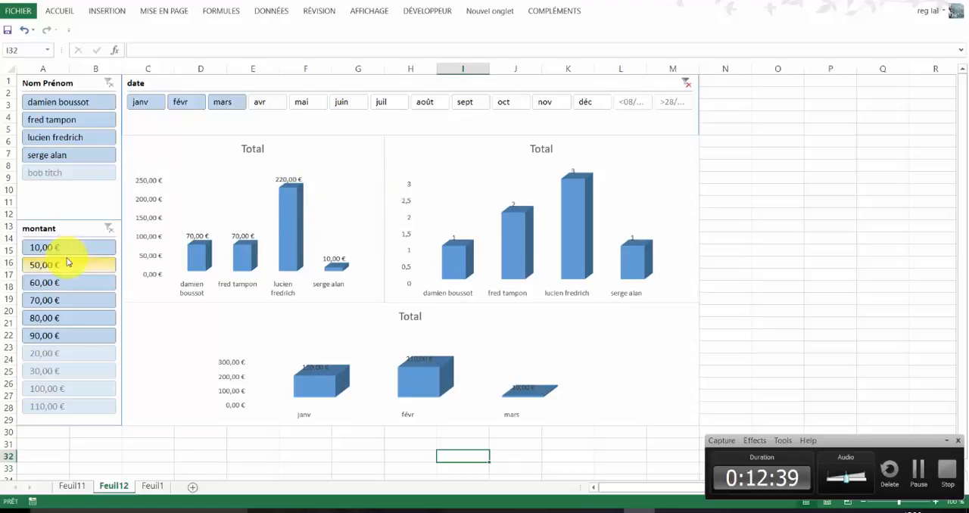
pyautogui.click(689, 85)
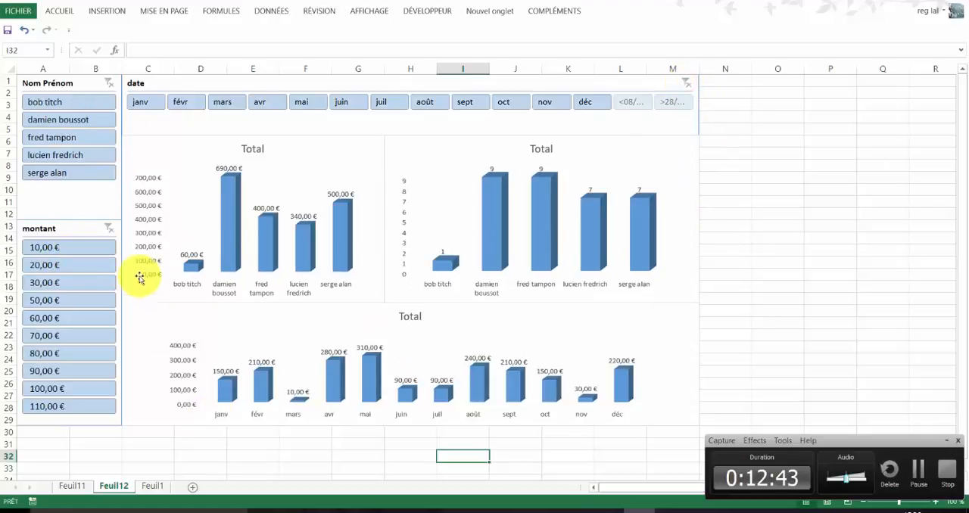
# - Filter the montant slicer to 10,00 € through 30,00 €, then to 60,00 € only
pyautogui.click(40, 248)
pyautogui.moveTo(40, 250); pyautogui.dragTo(43, 283)
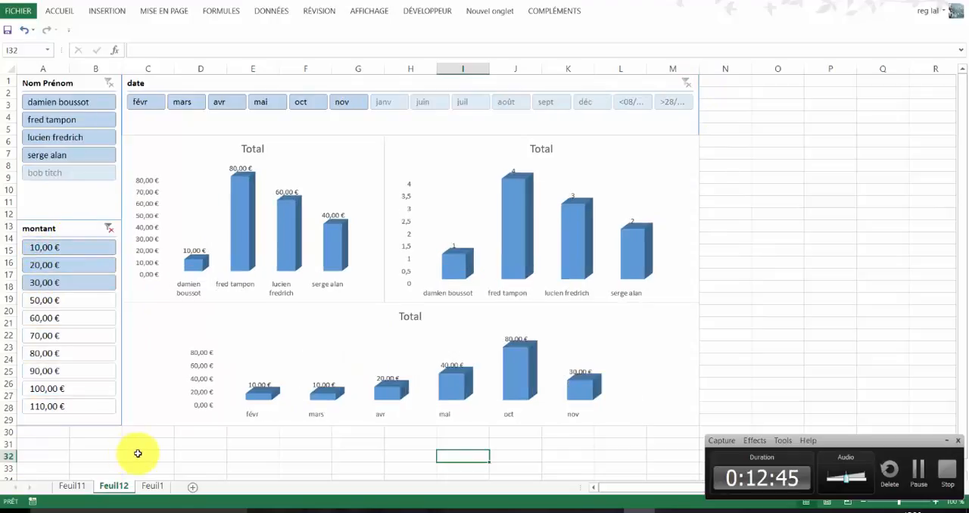
pyautogui.click(65, 319)
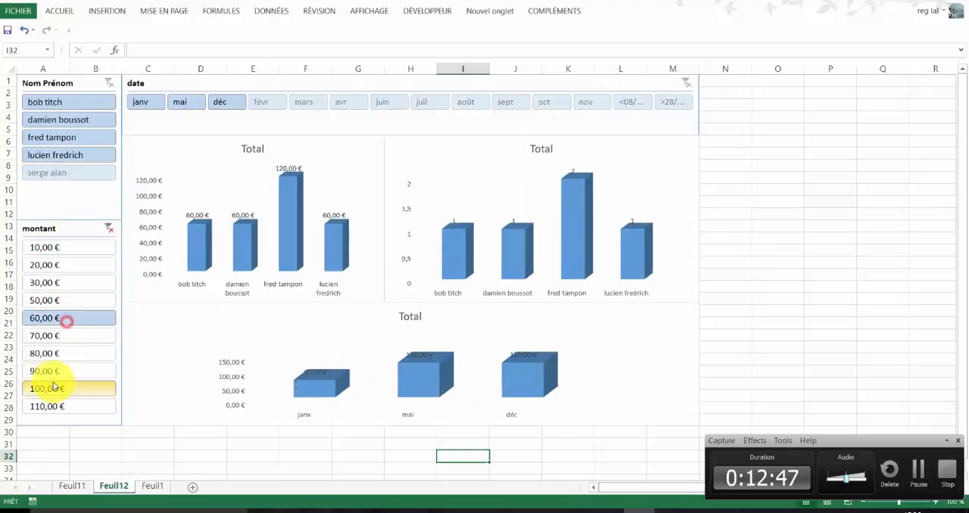
# - Narrow the filter to the second and third names in the Nom Prénom slicer and to mai in the date slicer
pyautogui.click(74, 139)
pyautogui.keyDown('ctrl'); pyautogui.click(72, 122); pyautogui.keyUp('ctrl')
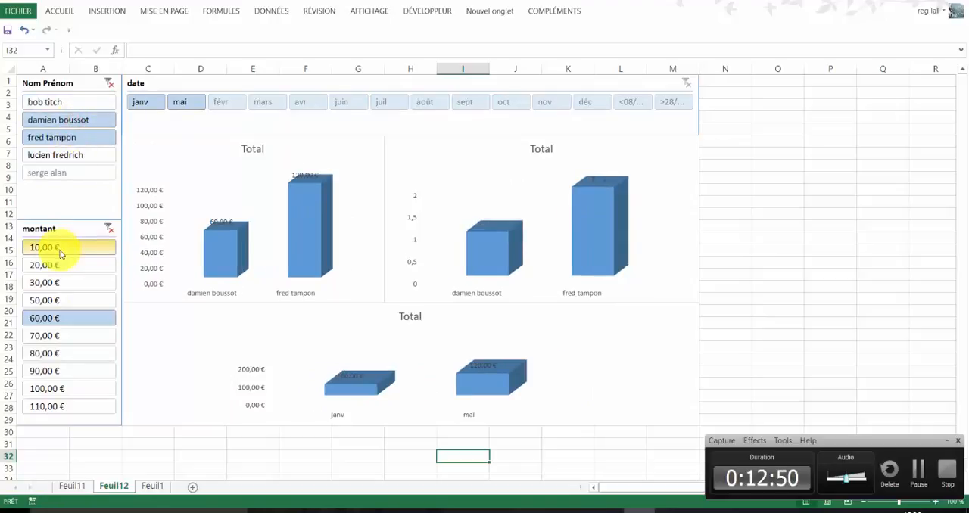
pyautogui.click(188, 103)
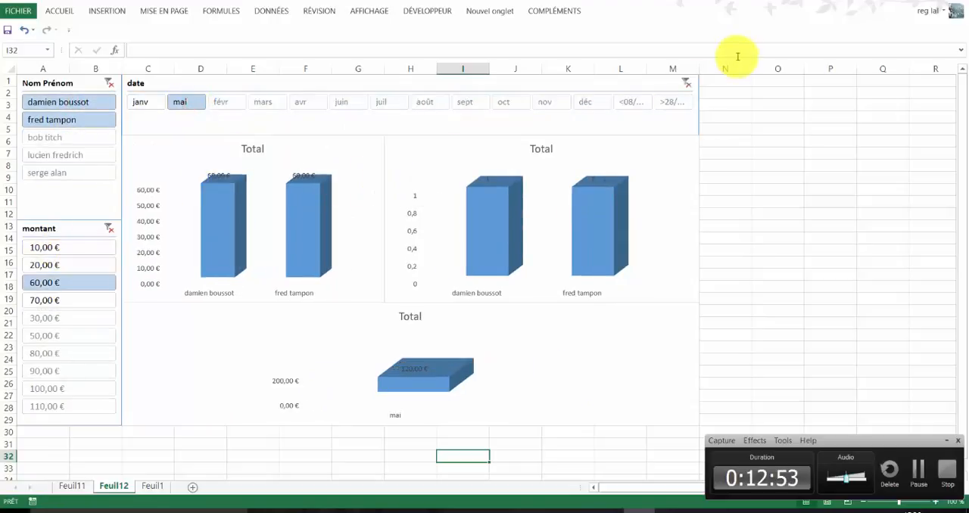
# - Clear the filters on the date, Nom Prénom and montant slicers
pyautogui.click(689, 83)
pyautogui.click(109, 83)
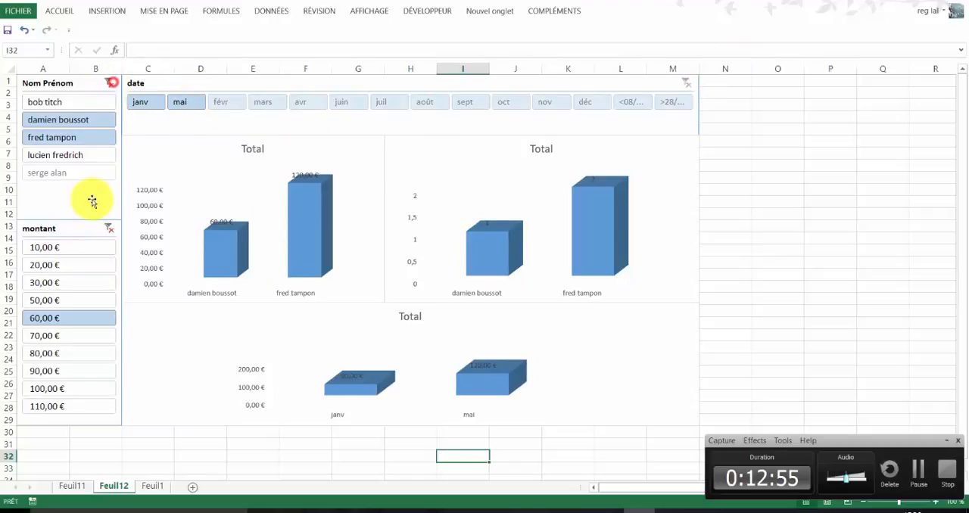
pyautogui.click(109, 228)
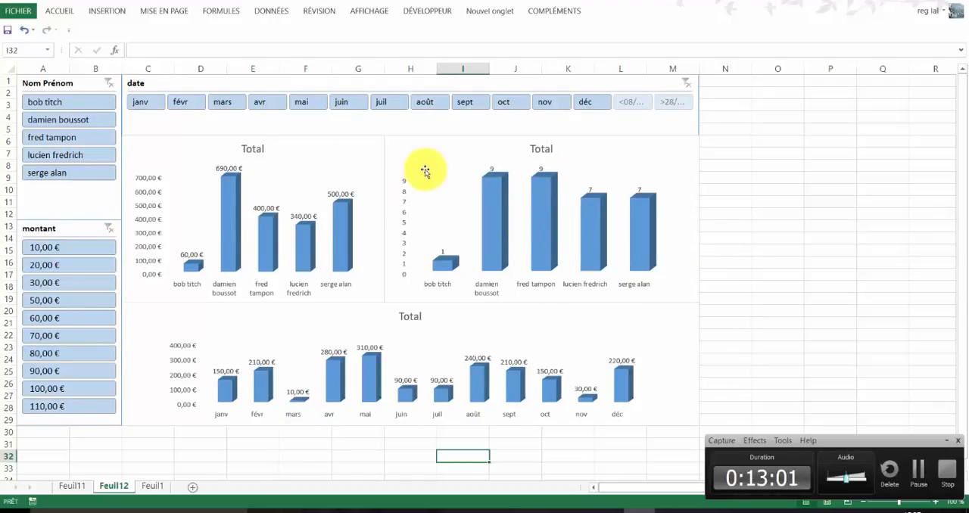
# - Apply the light yellow slicer style to the Nom Prénom slicer
pyautogui.click(95, 195)
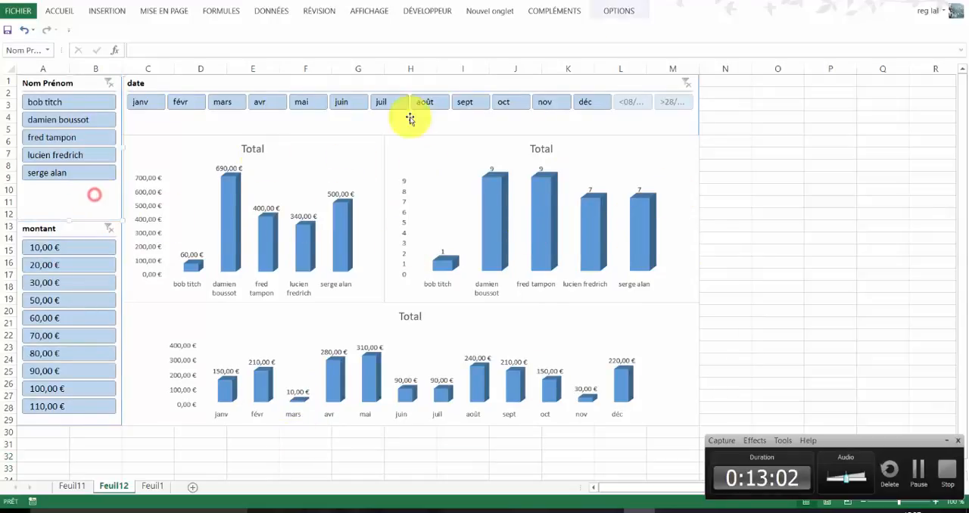
pyautogui.click(621, 10)
pyautogui.click(288, 56)
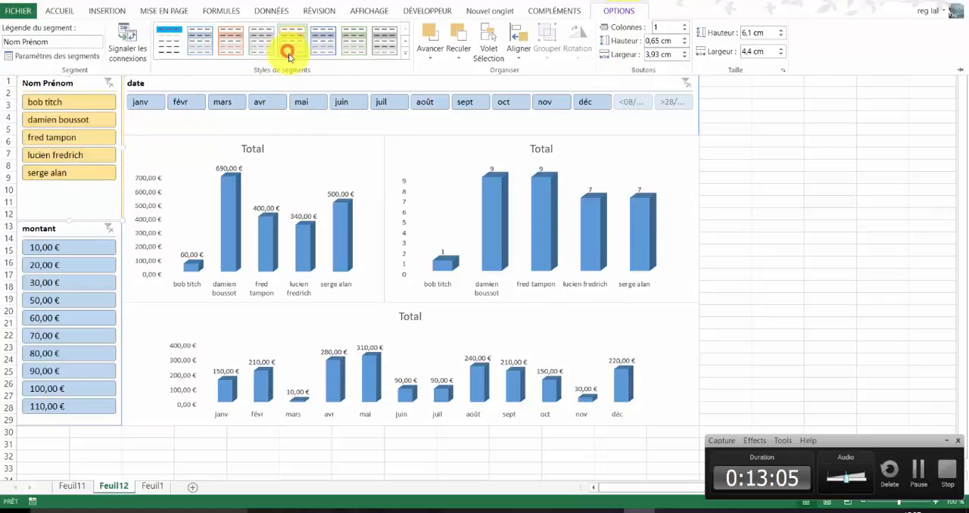
# - Apply the light orange slicer style to the montant slicer and the light green style to the date slicer
pyautogui.click(81, 233)
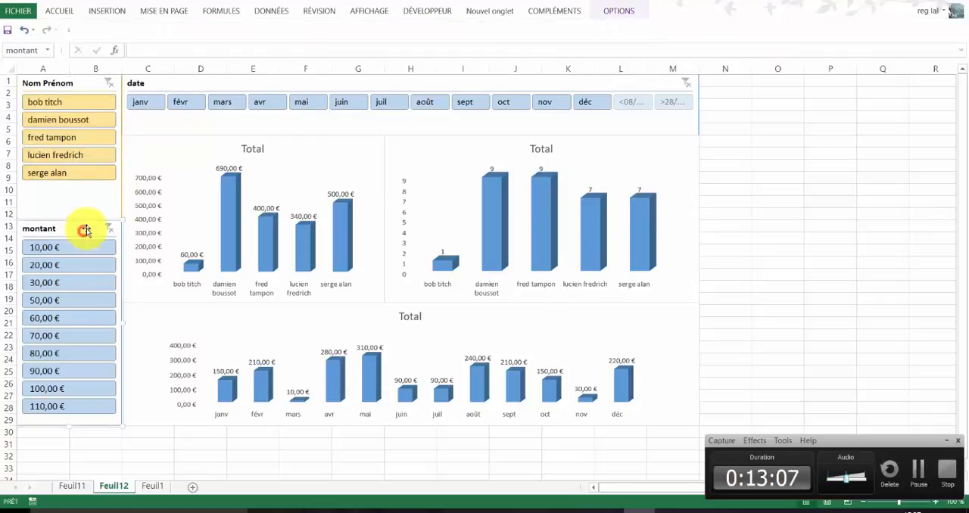
pyautogui.click(621, 12)
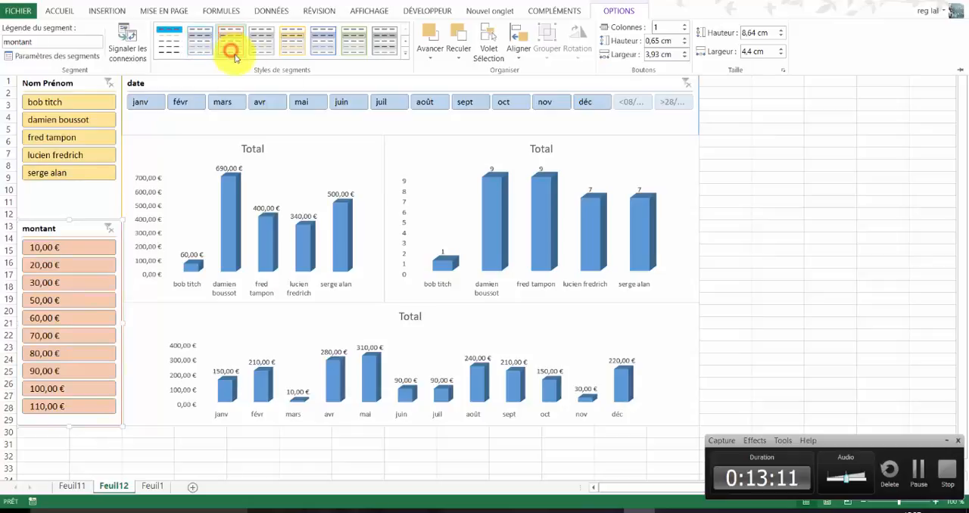
pyautogui.click(345, 83)
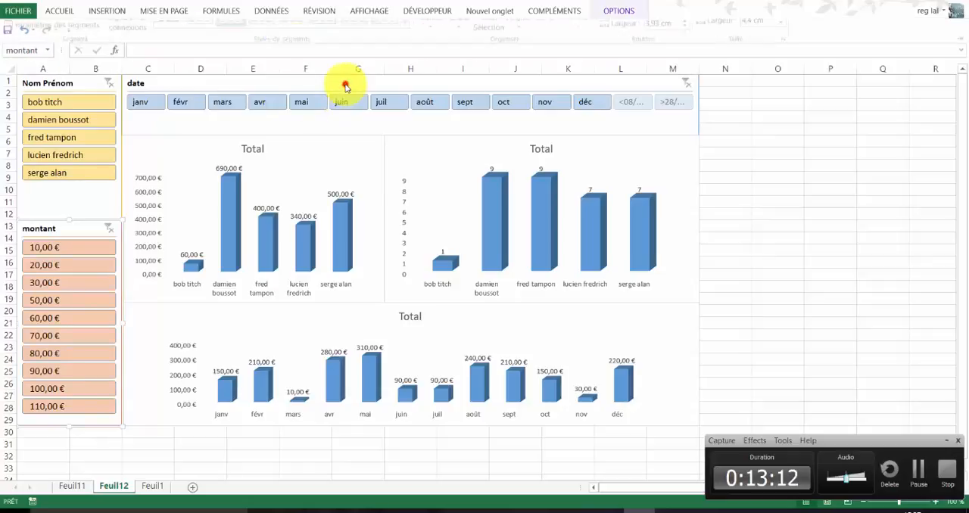
pyautogui.click(621, 12)
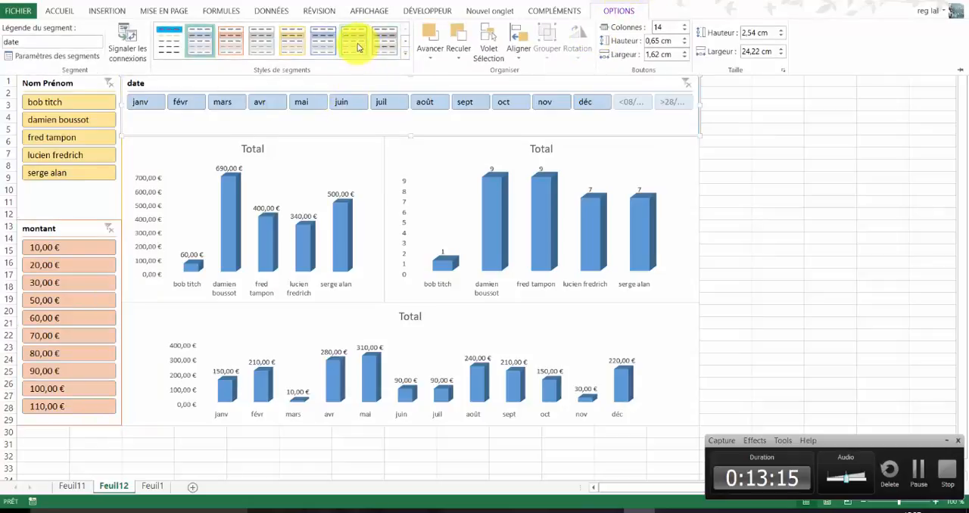
pyautogui.click(342, 149)
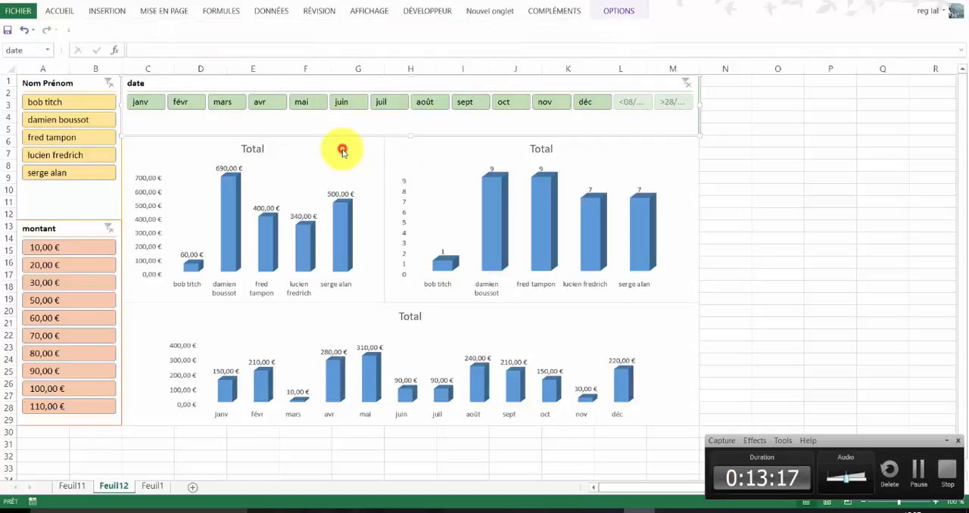
pyautogui.click(621, 13)
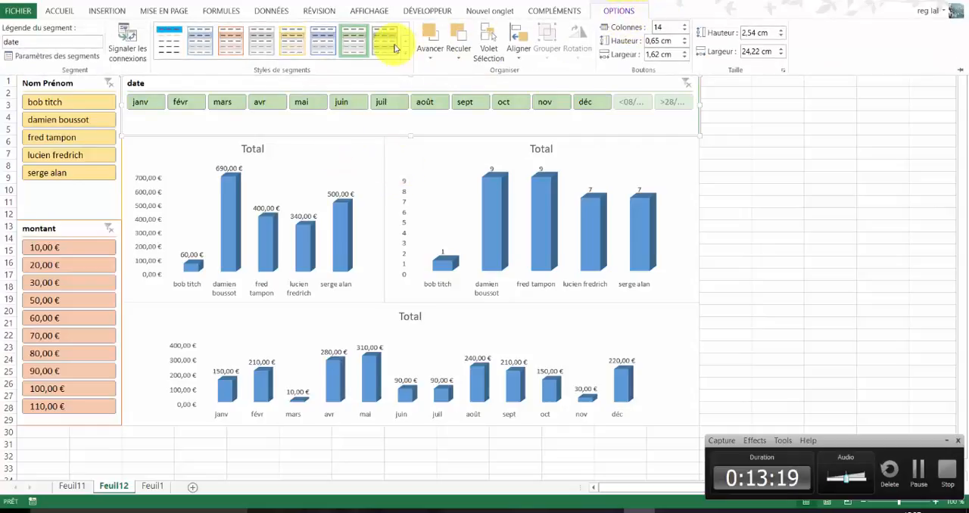
# - Apply the gold intense-effect shape style to the chart area of the chart showing euro totals per name
pyautogui.click(341, 162)
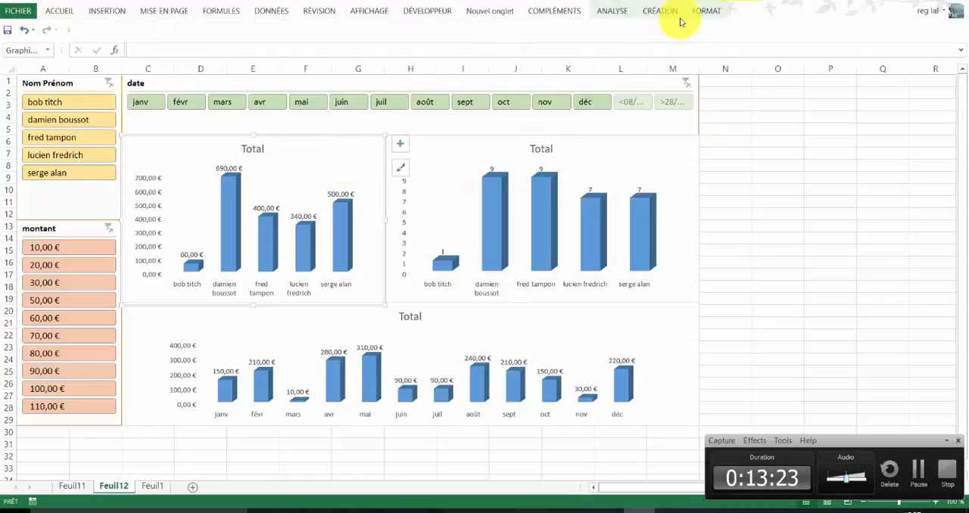
pyautogui.click(613, 11)
pyautogui.click(660, 12)
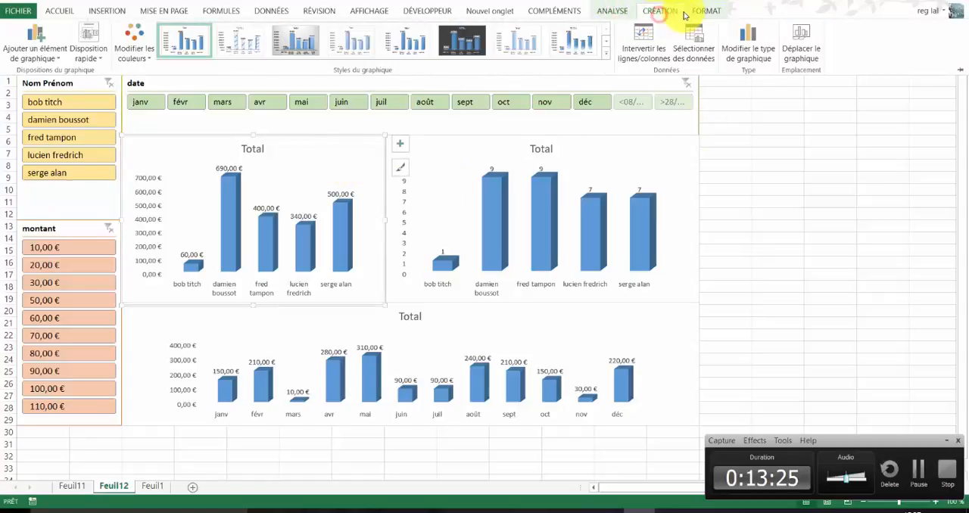
pyautogui.click(705, 11)
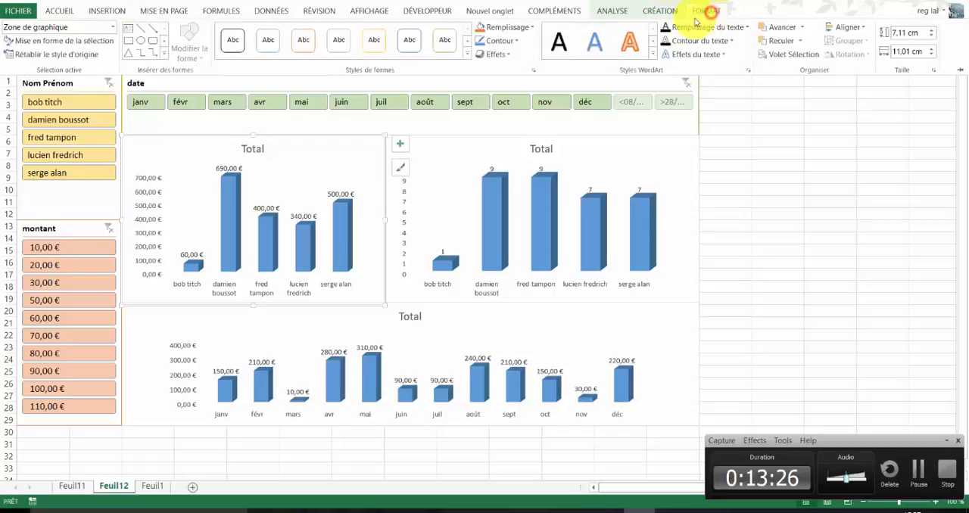
pyautogui.click(467, 56)
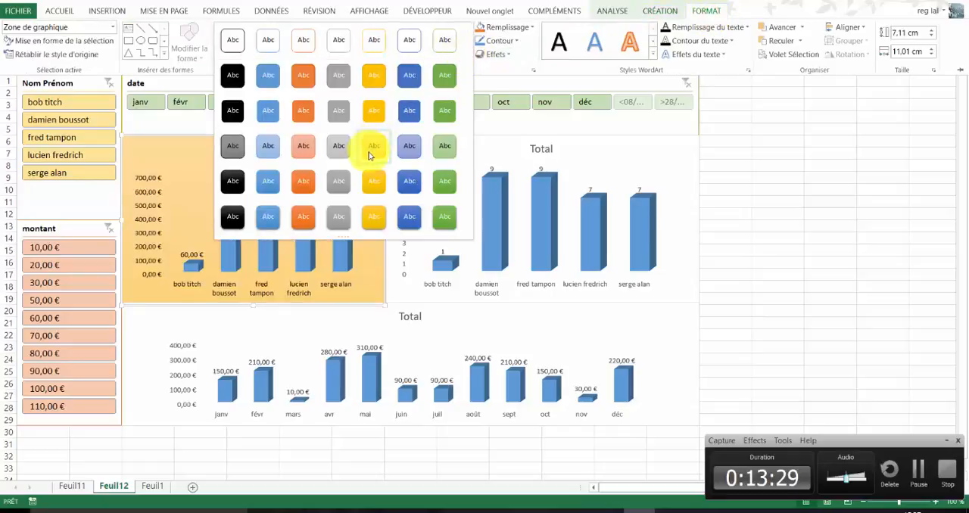
pyautogui.click(368, 225)
# - Apply the green intense-effect shape style to the chart area of the chart showing counts per name
pyautogui.click(646, 161)
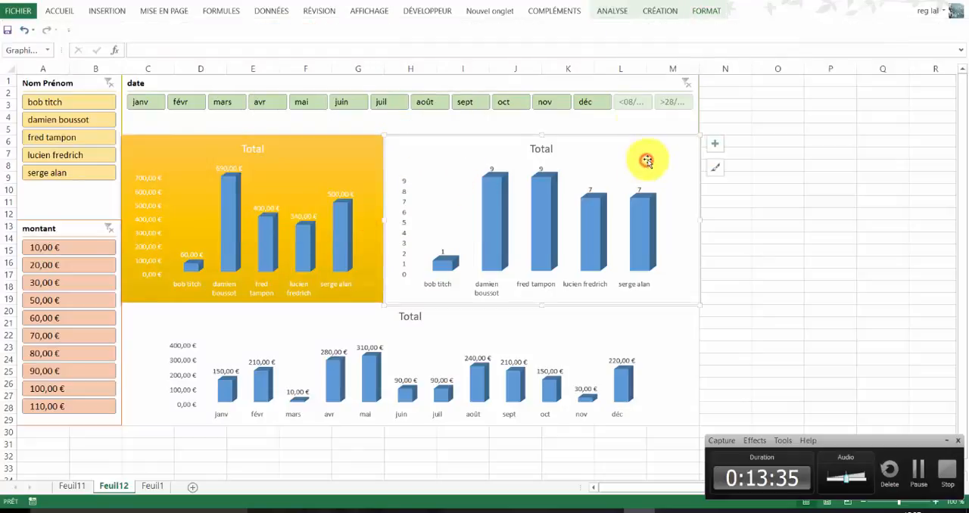
pyautogui.click(711, 11)
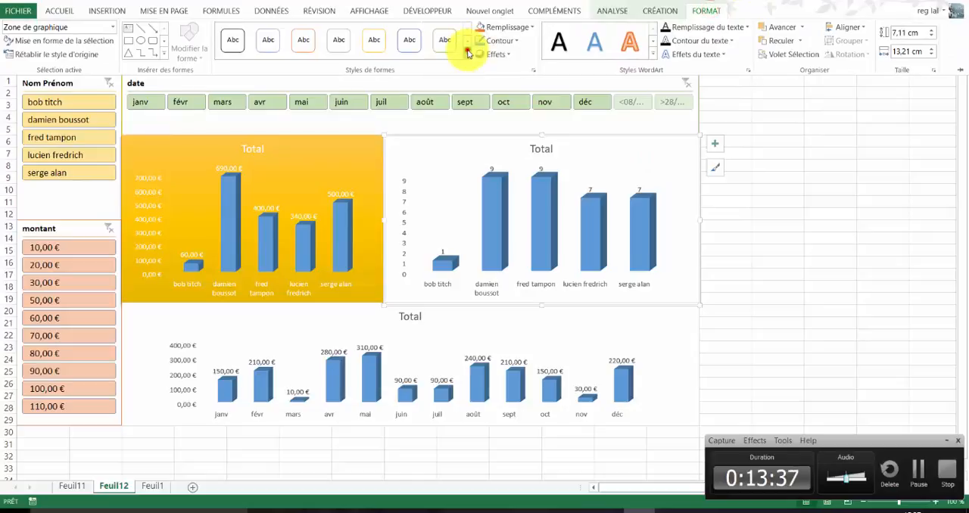
pyautogui.click(471, 55)
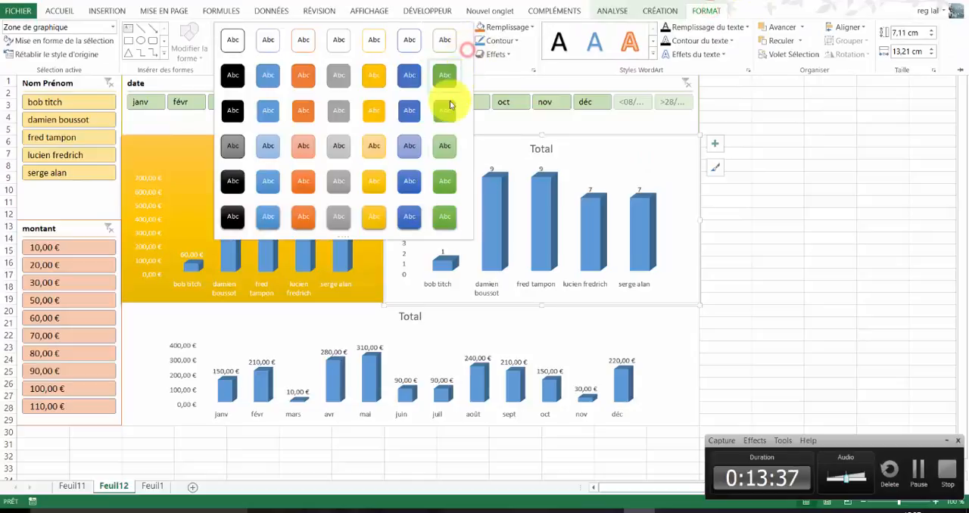
pyautogui.click(450, 218)
# - Apply the orange intense-effect shape style to the chart area of the monthly totals chart
pyautogui.click(684, 332)
pyautogui.click(682, 317)
pyautogui.click(704, 15)
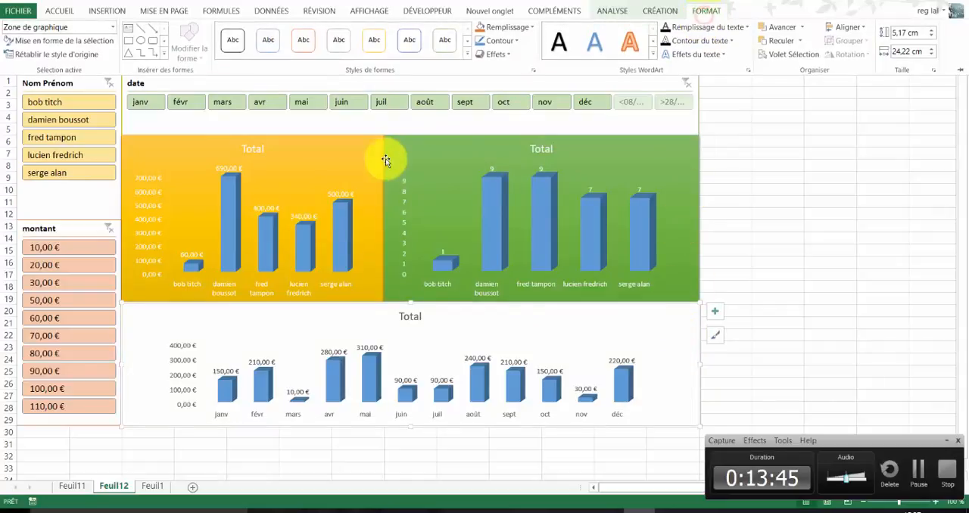
pyautogui.click(465, 57)
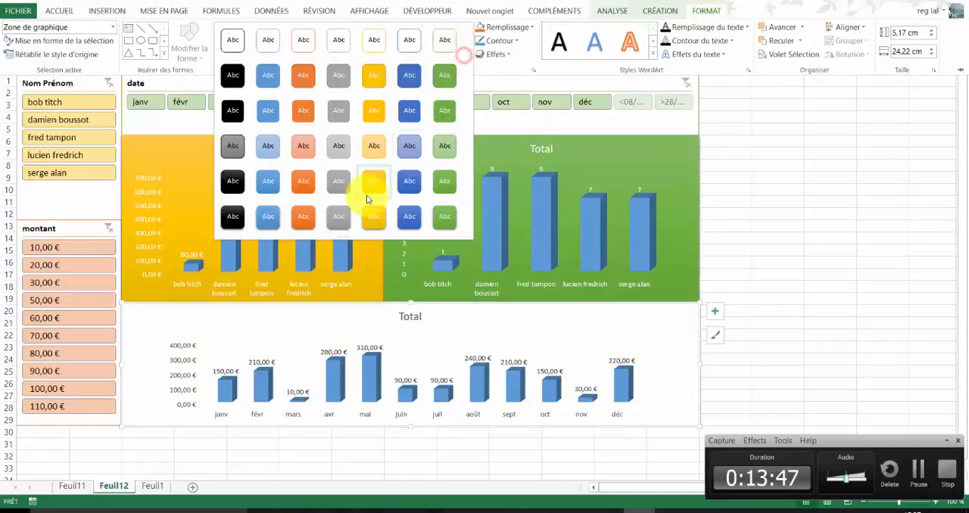
pyautogui.click(303, 217)
pyautogui.click(779, 254)
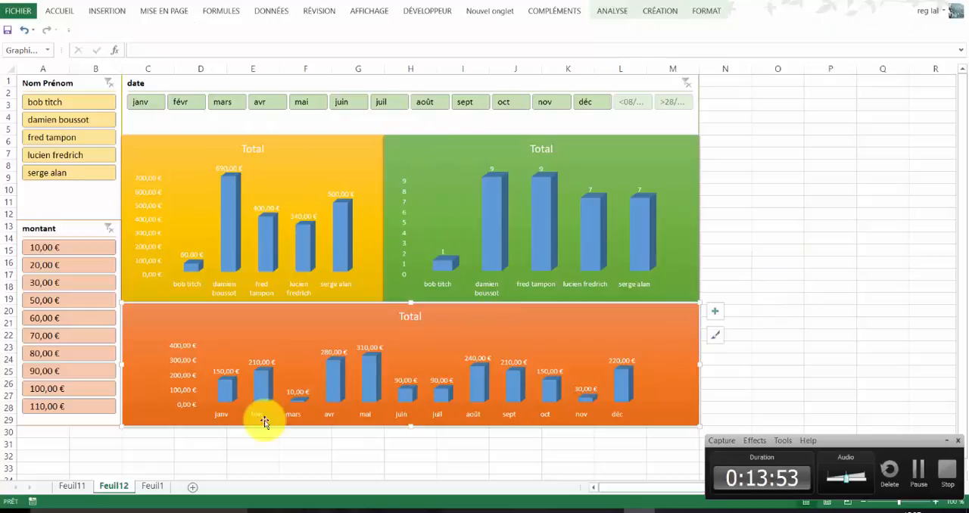
# - Hide the gridlines (Quadrillage) on the Feuil12 dashboard sheet
pyautogui.click(197, 458)
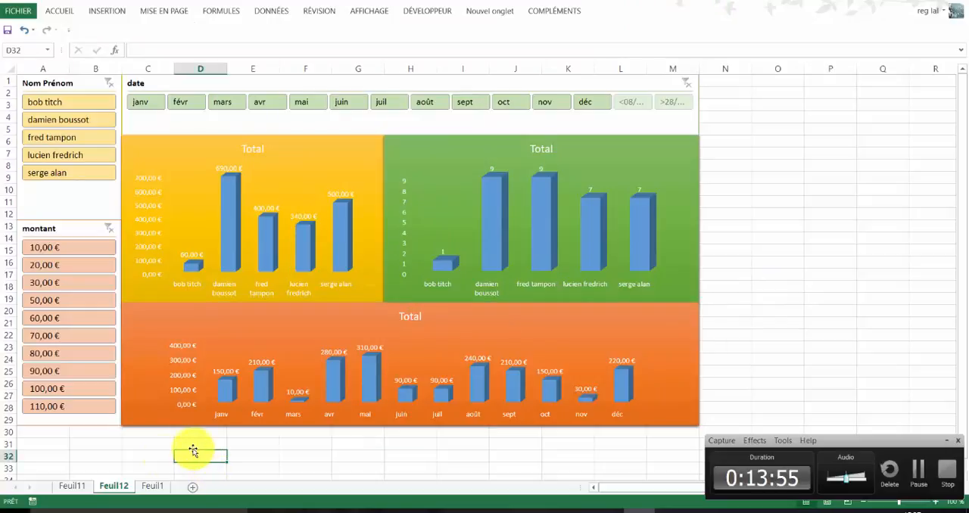
pyautogui.click(357, 12)
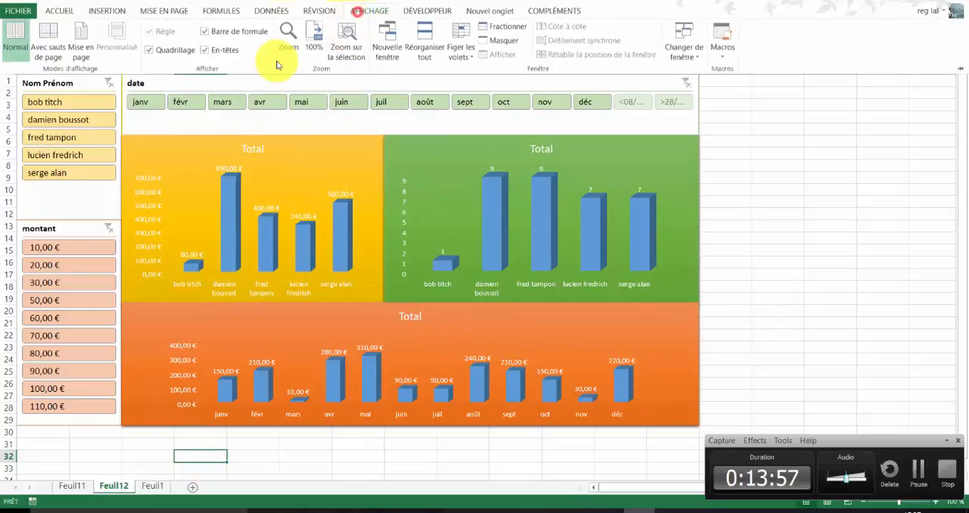
pyautogui.click(150, 51)
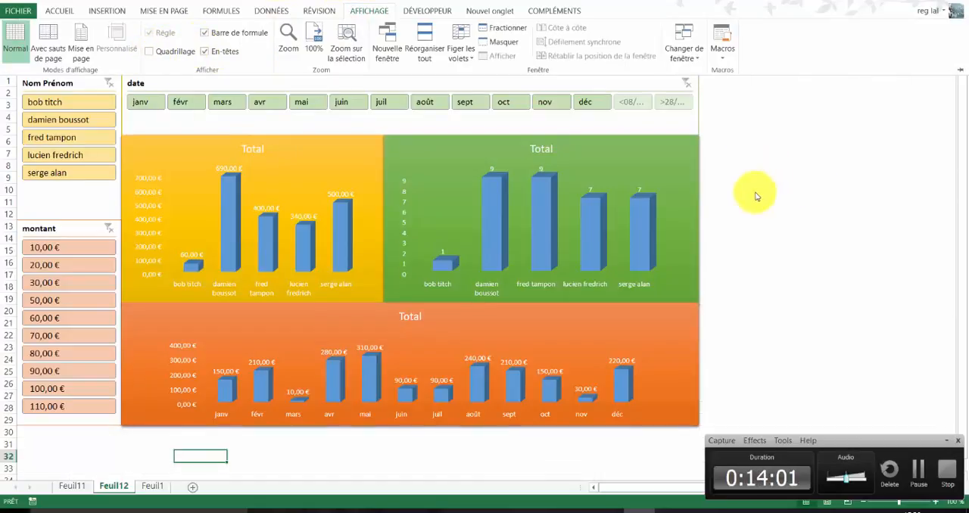
pyautogui.click(745, 194)
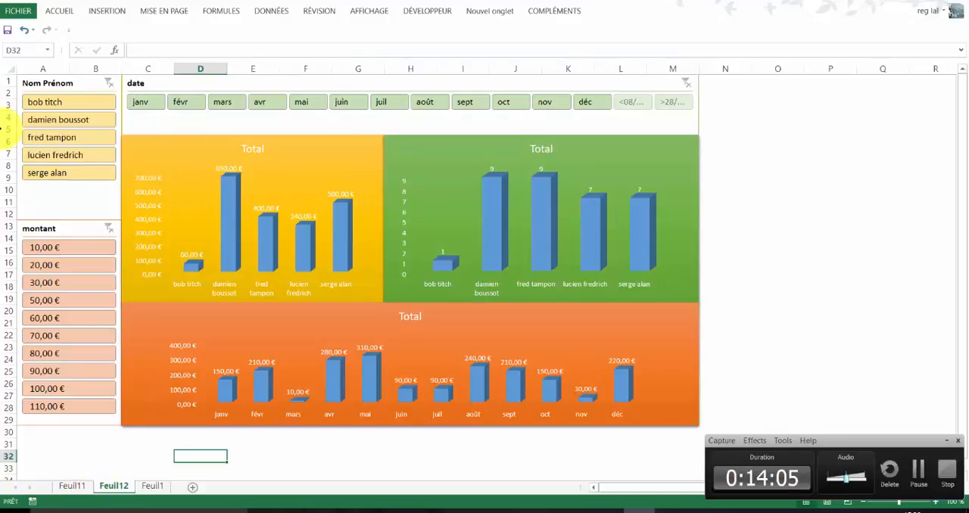
# - Test the slicers by filtering on the second name with 10,00 €, and separately on juil, clearing the filters after each test
pyautogui.click(53, 120)
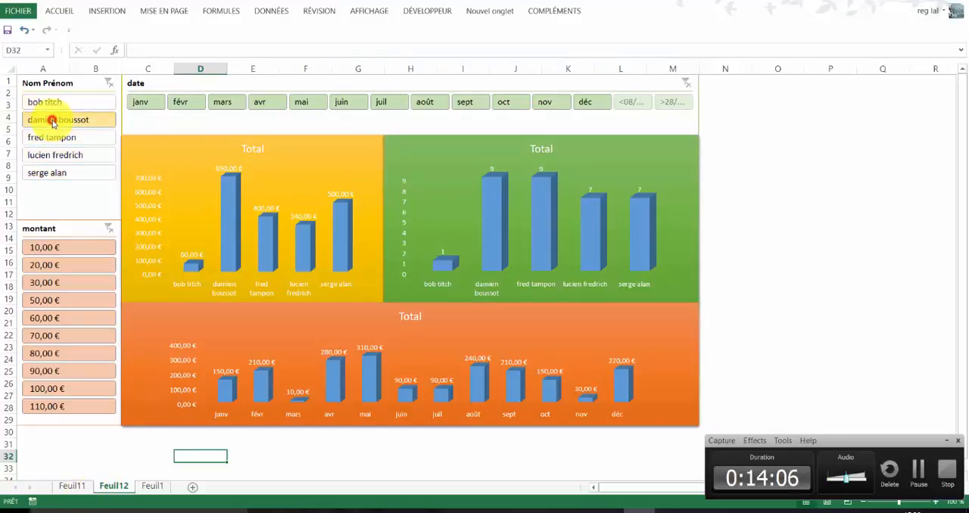
pyautogui.click(50, 252)
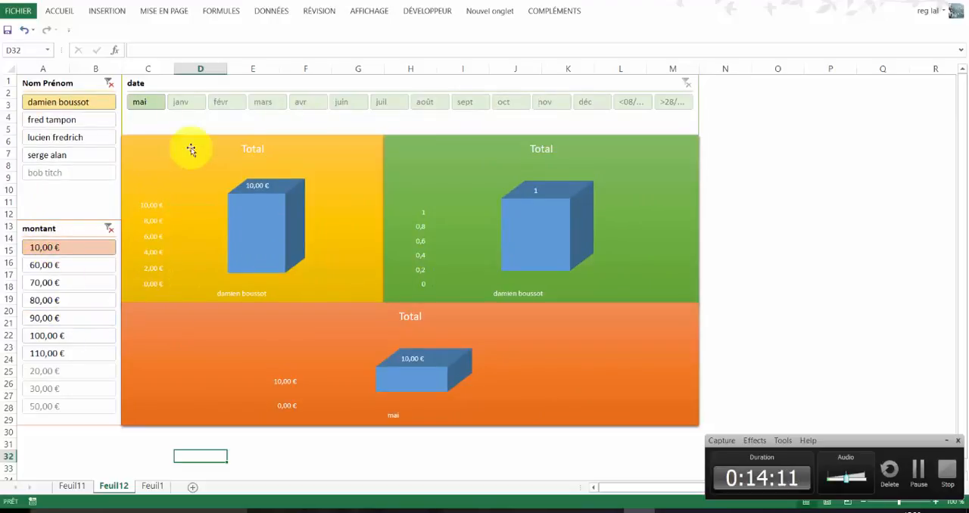
pyautogui.click(110, 83)
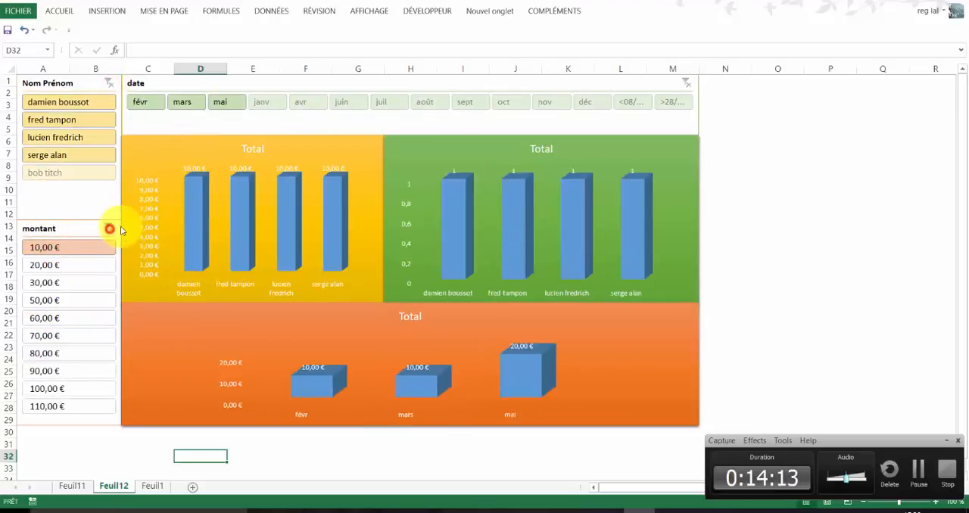
pyautogui.click(110, 229)
pyautogui.click(392, 105)
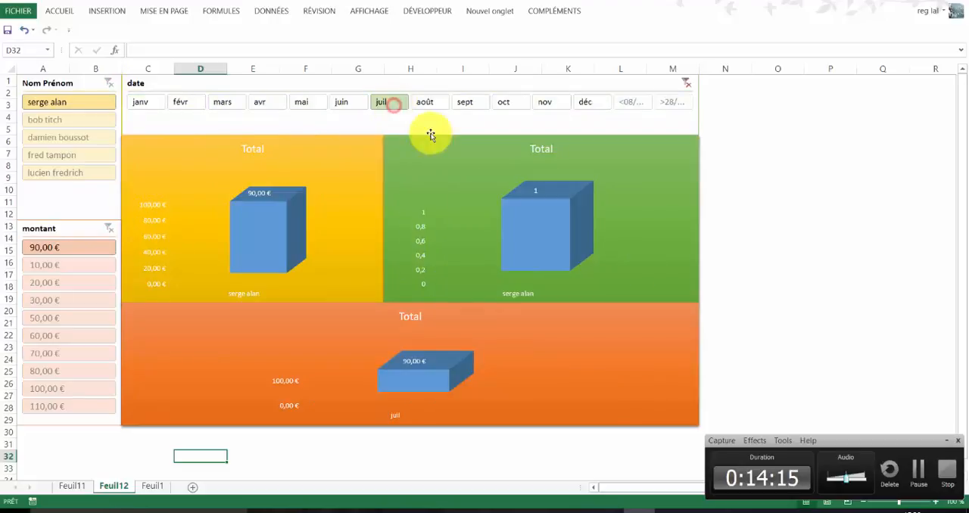
pyautogui.click(686, 82)
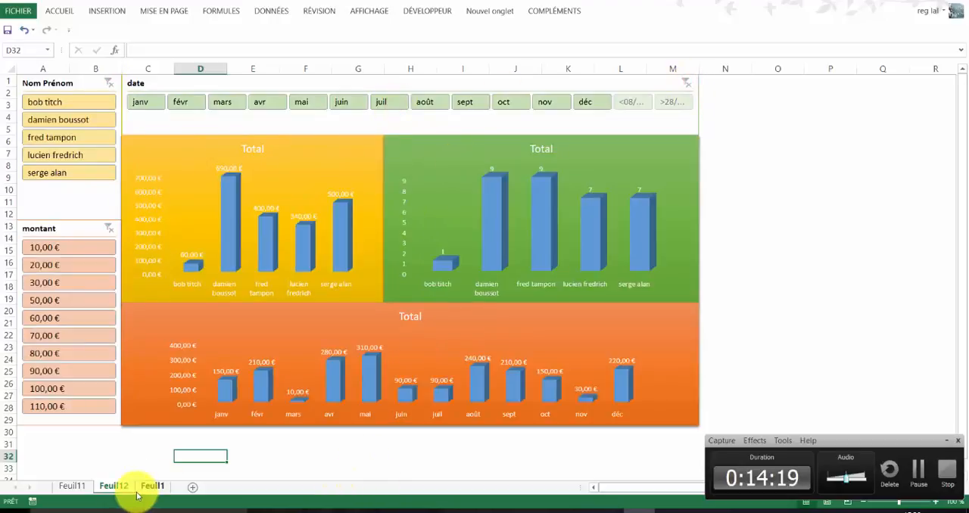